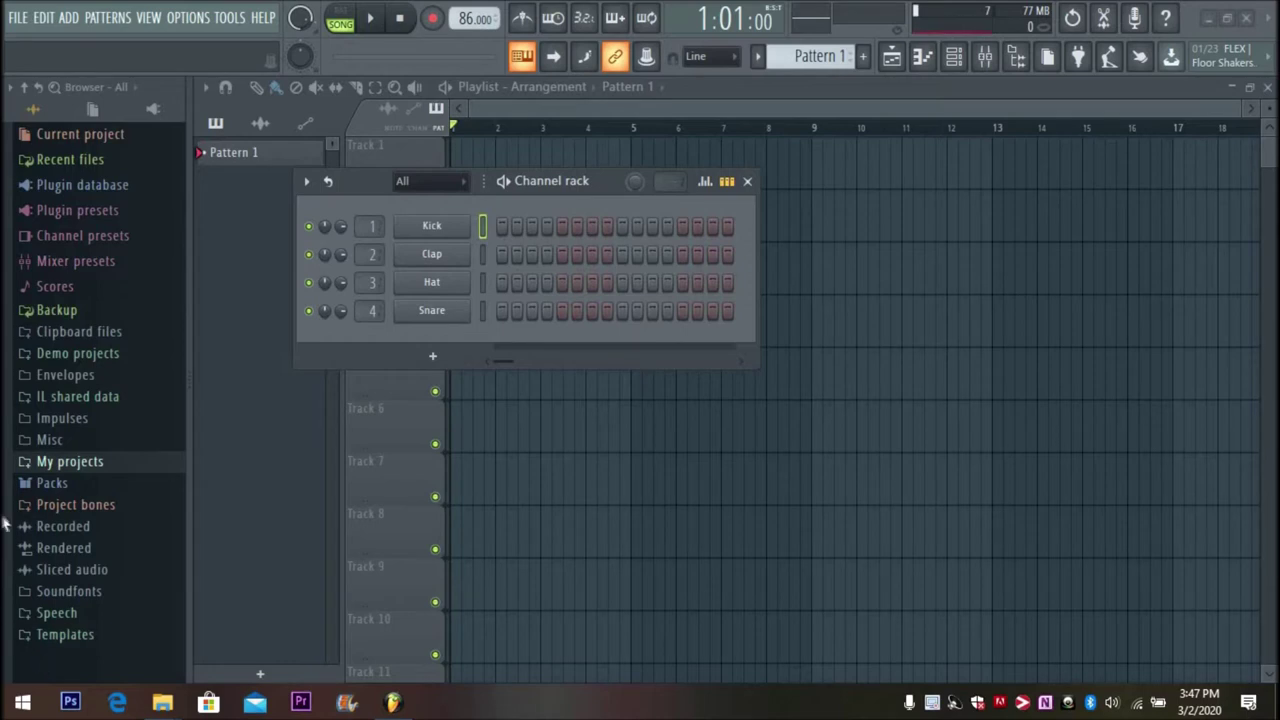
Step: View the save dialog for the current project and dismiss it without saving
click(18, 20)
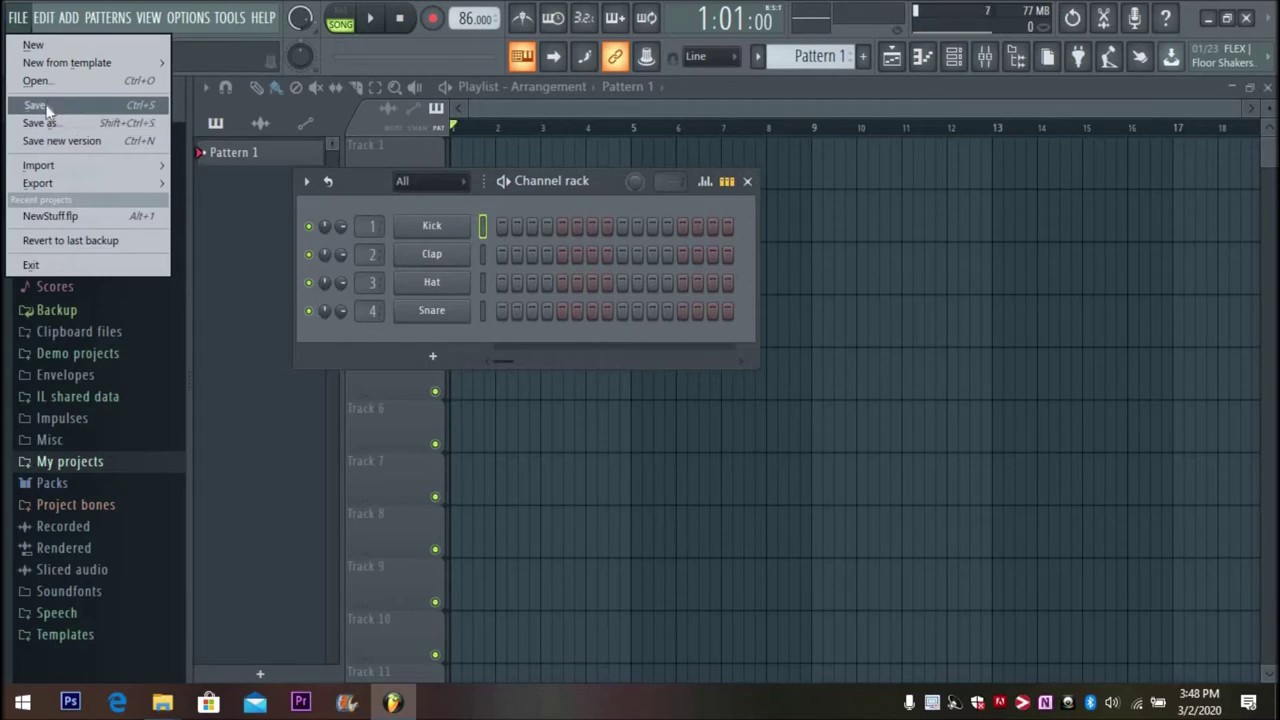
click(46, 108)
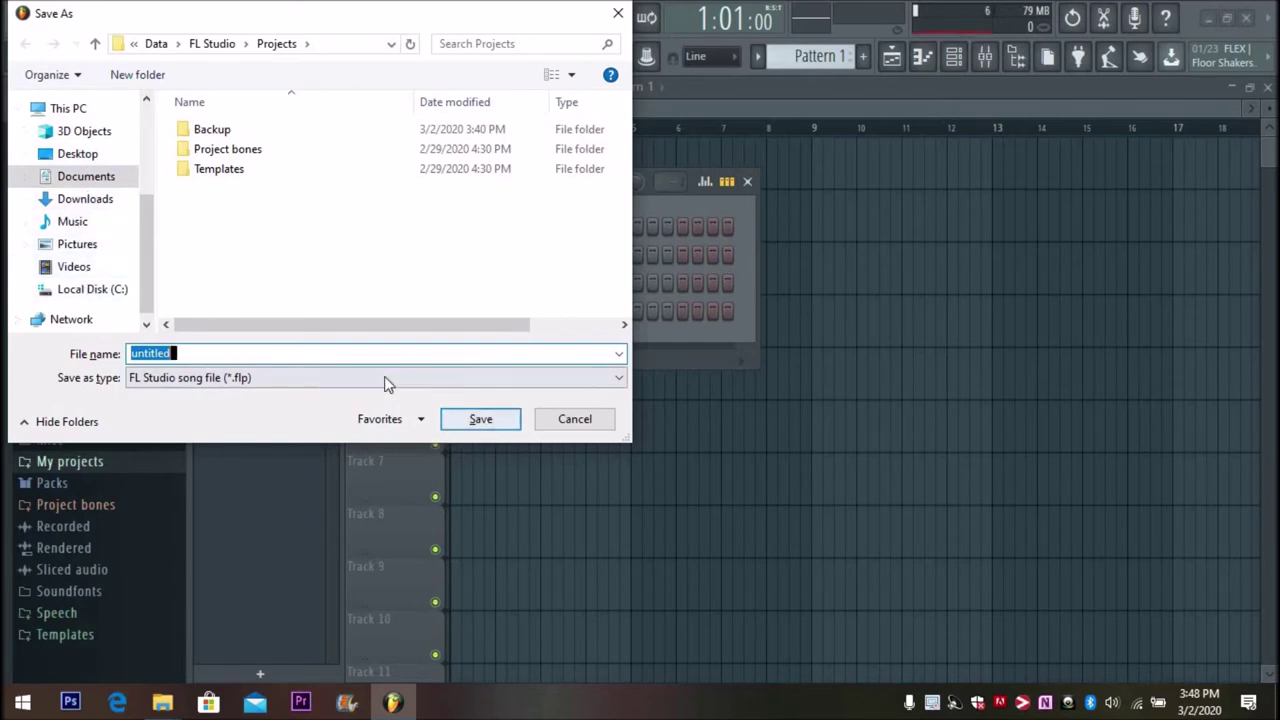
click(618, 14)
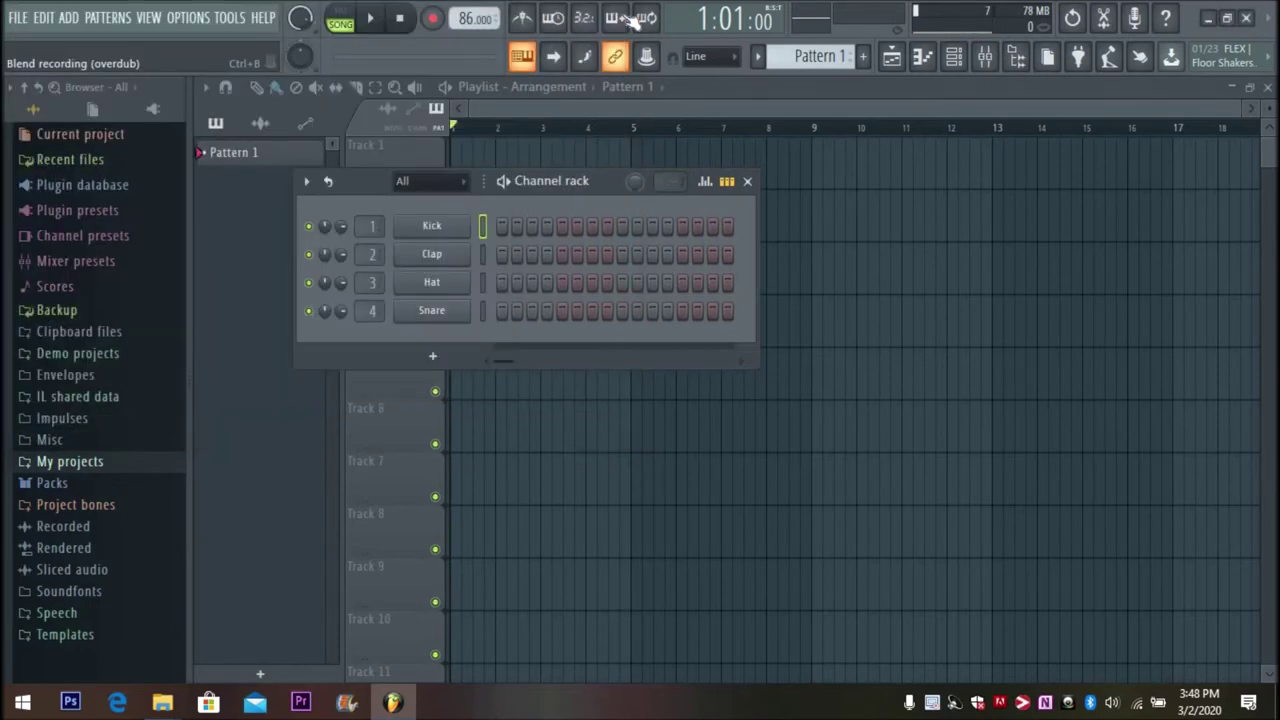
Step: View the dialog for opening an existing project, declining to save changes, and dismiss it without choosing a file
click(24, 21)
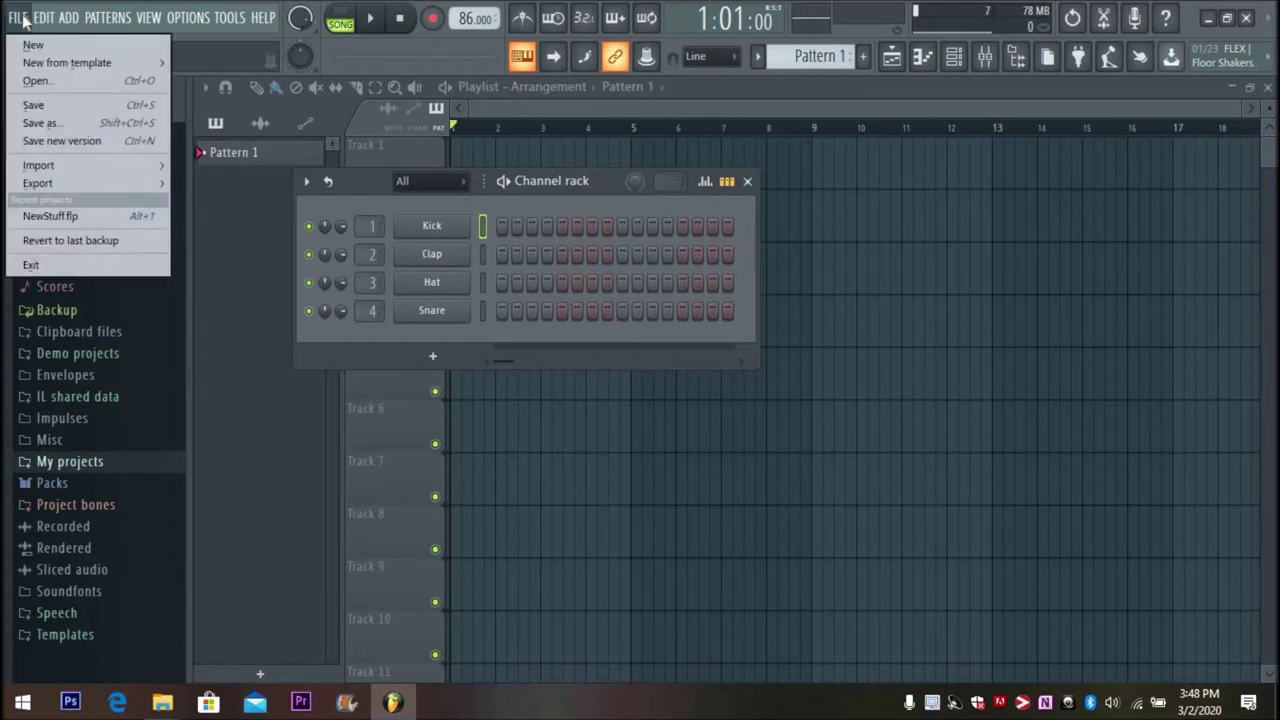
click(37, 82)
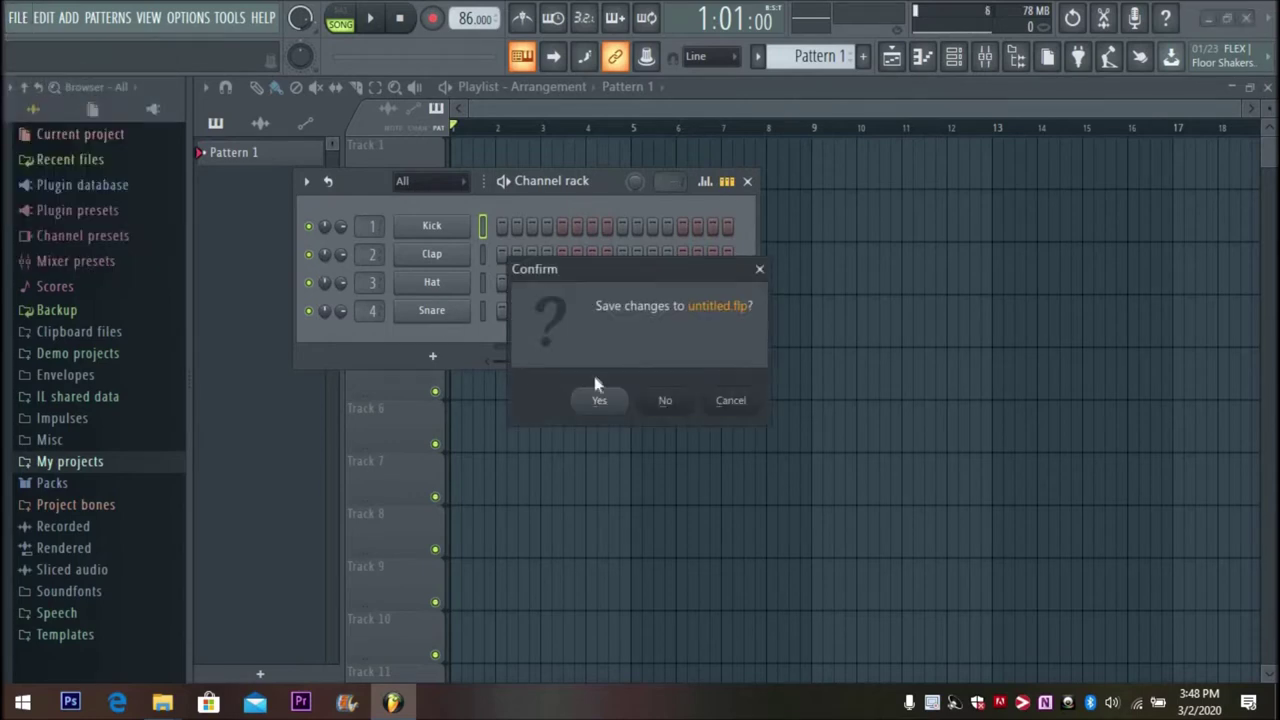
click(664, 401)
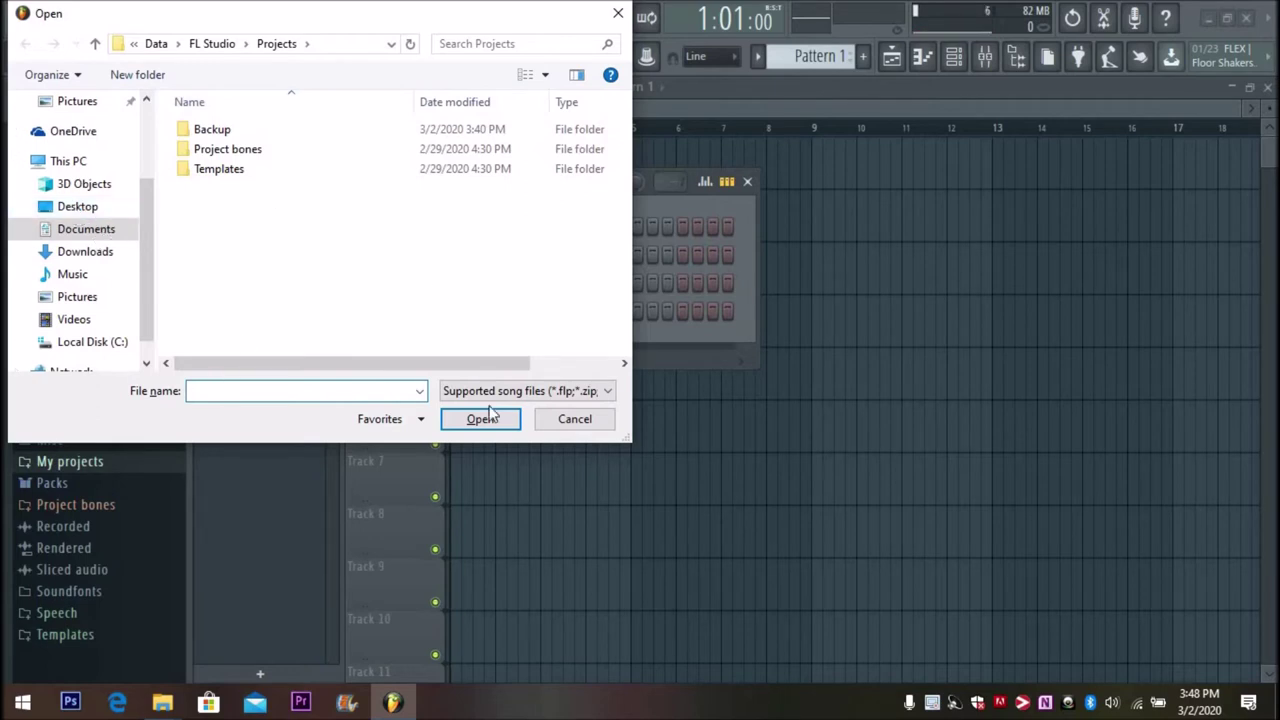
click(618, 14)
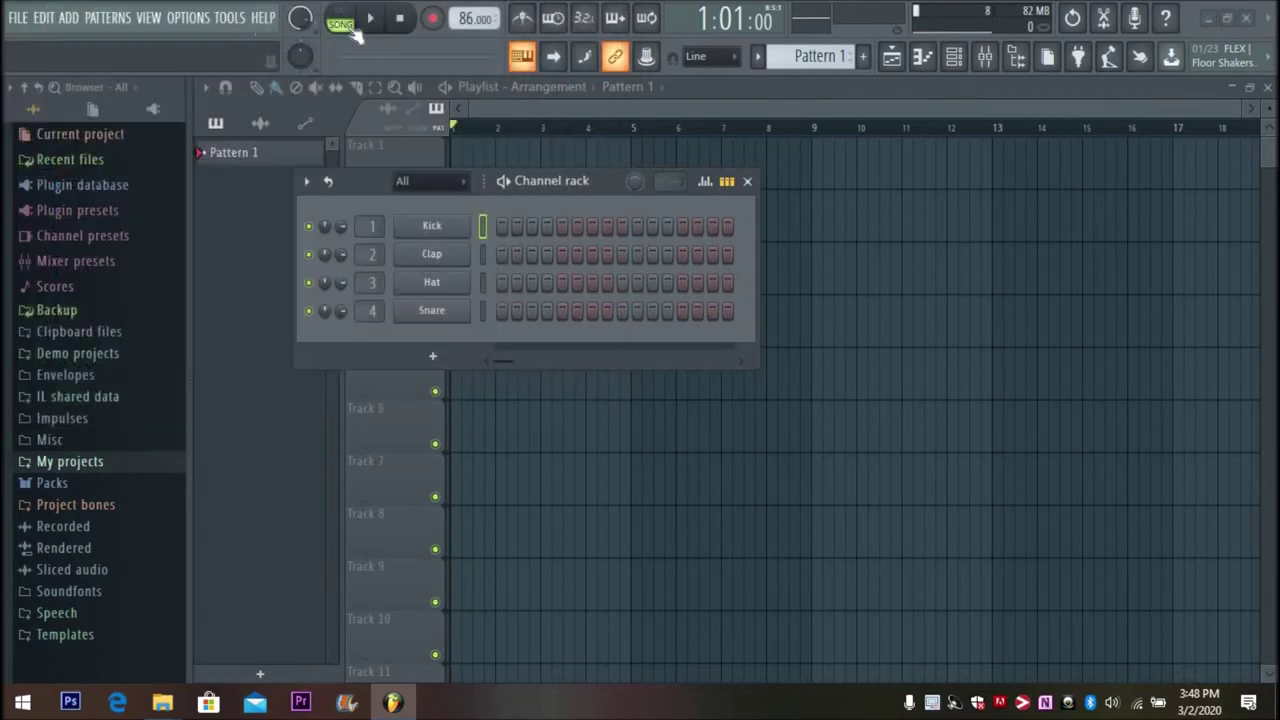
Step: View the available edit commands, and look over the MIDI input and output device settings
click(46, 22)
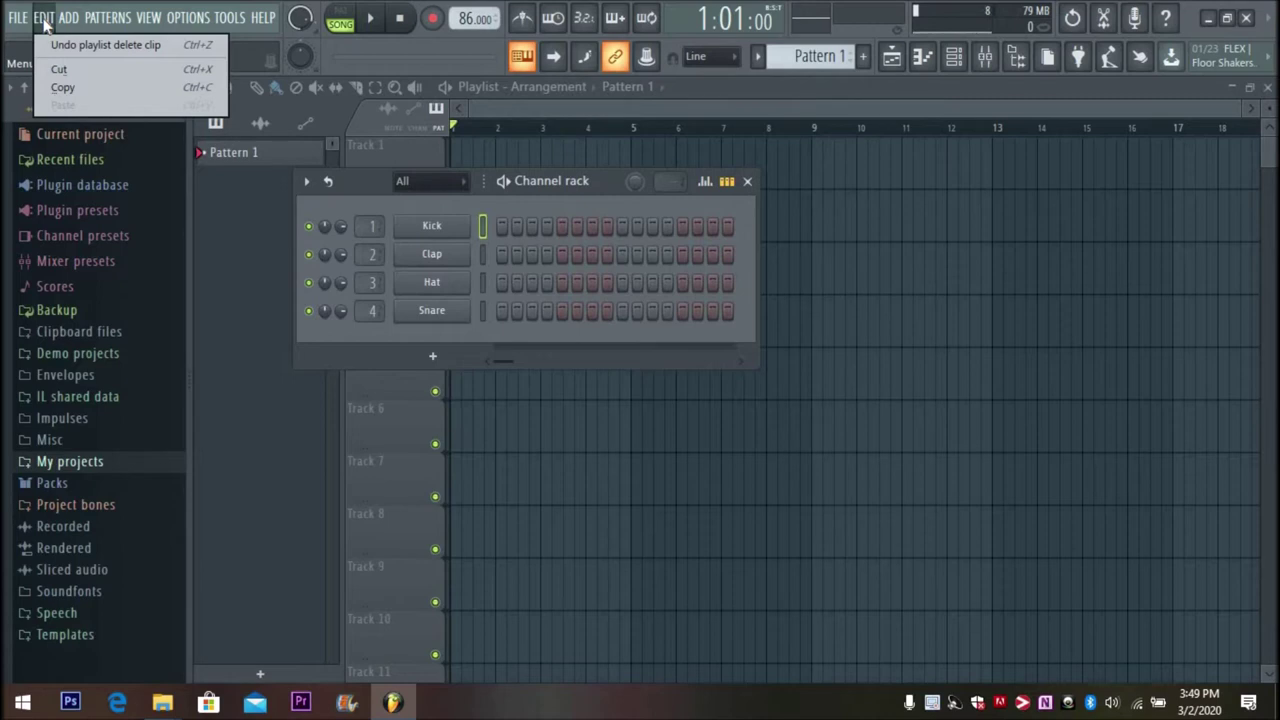
click(46, 22)
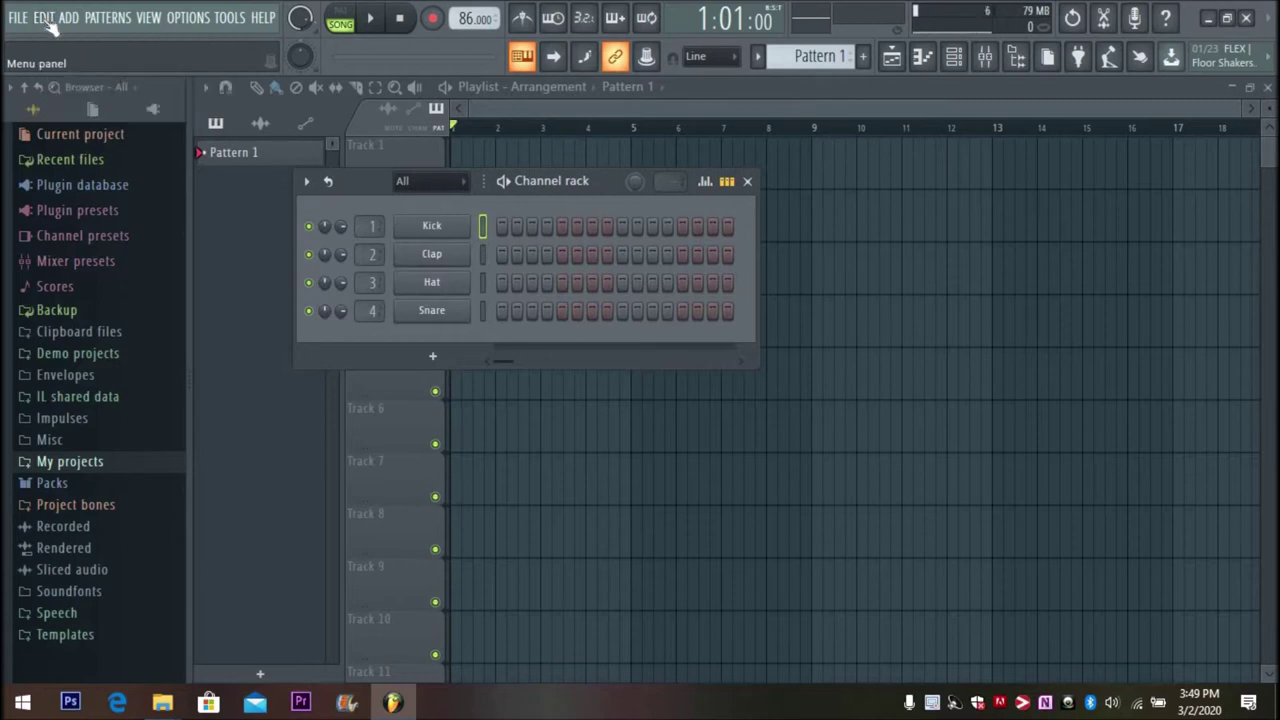
click(191, 19)
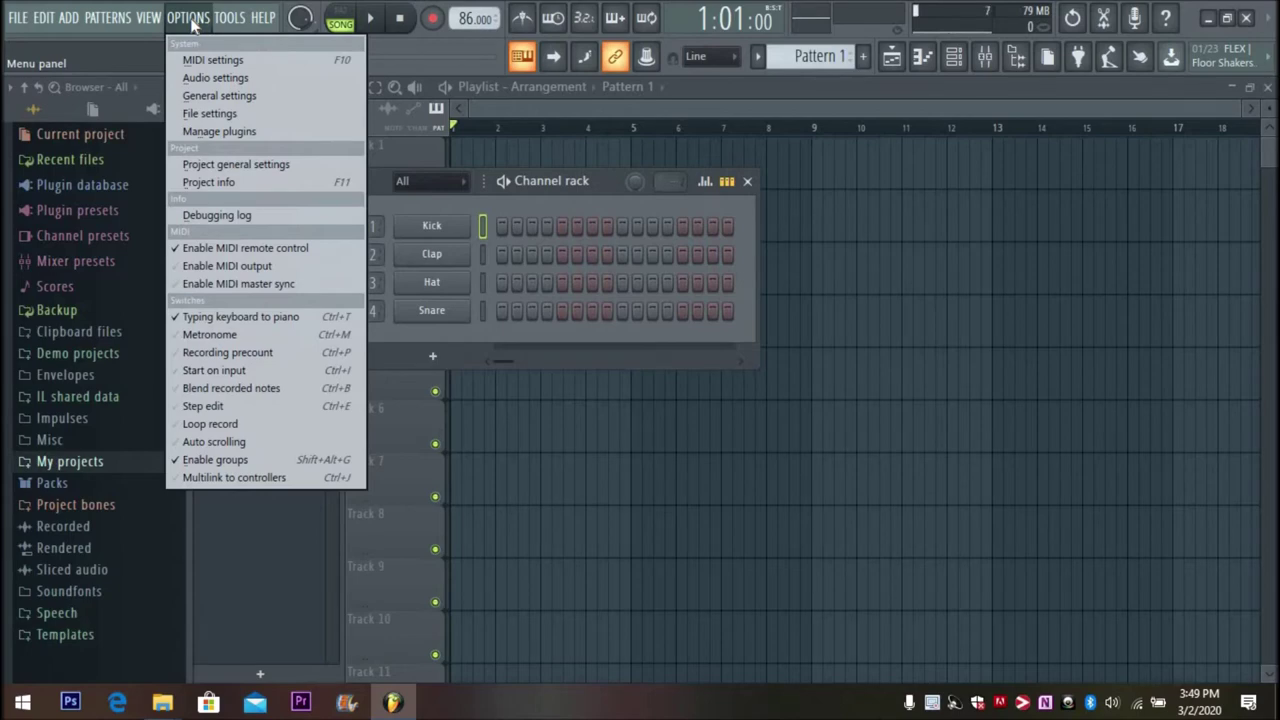
click(230, 60)
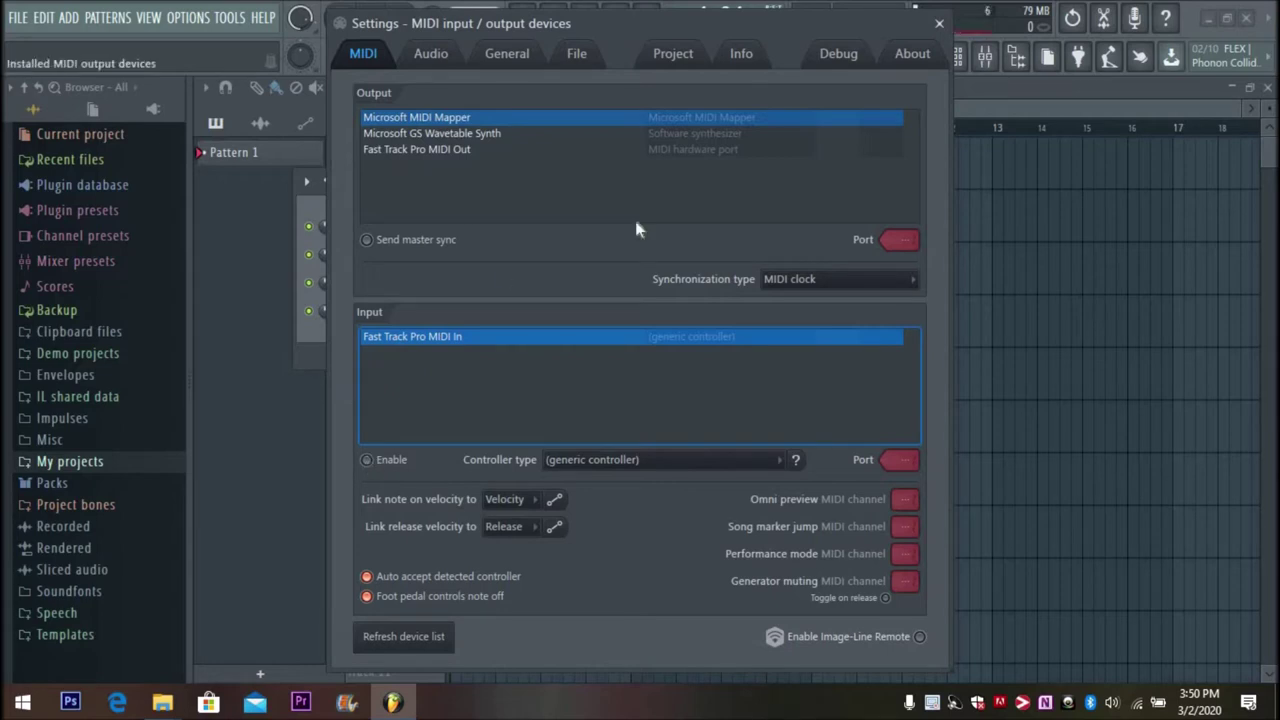
click(940, 24)
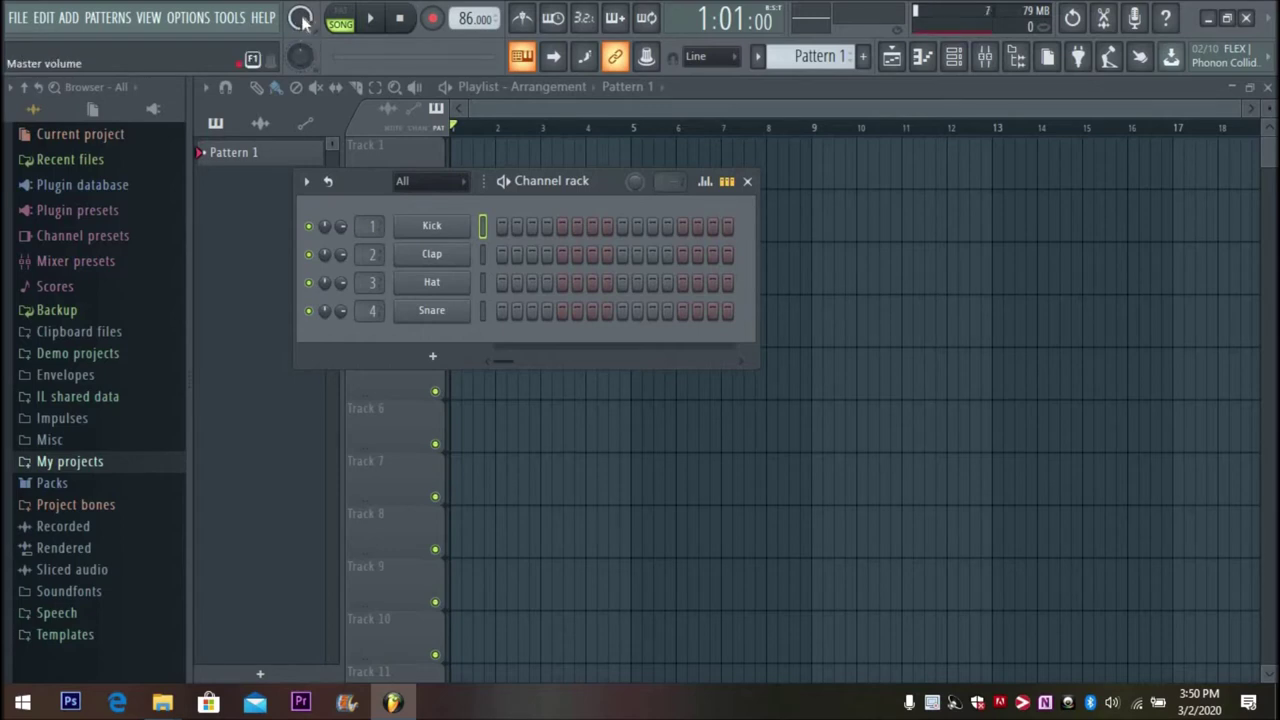
Step: Play the song briefly, pause it, and stop playback to return to the beginning
click(374, 20)
click(377, 21)
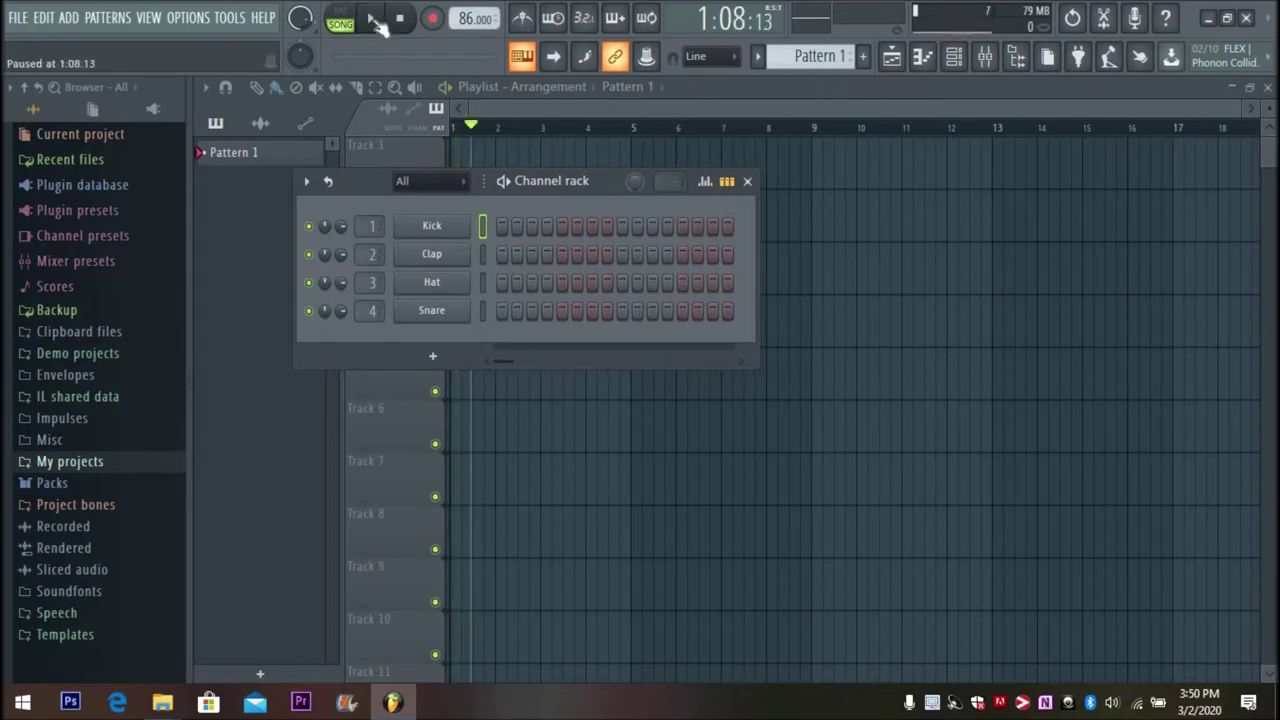
click(399, 19)
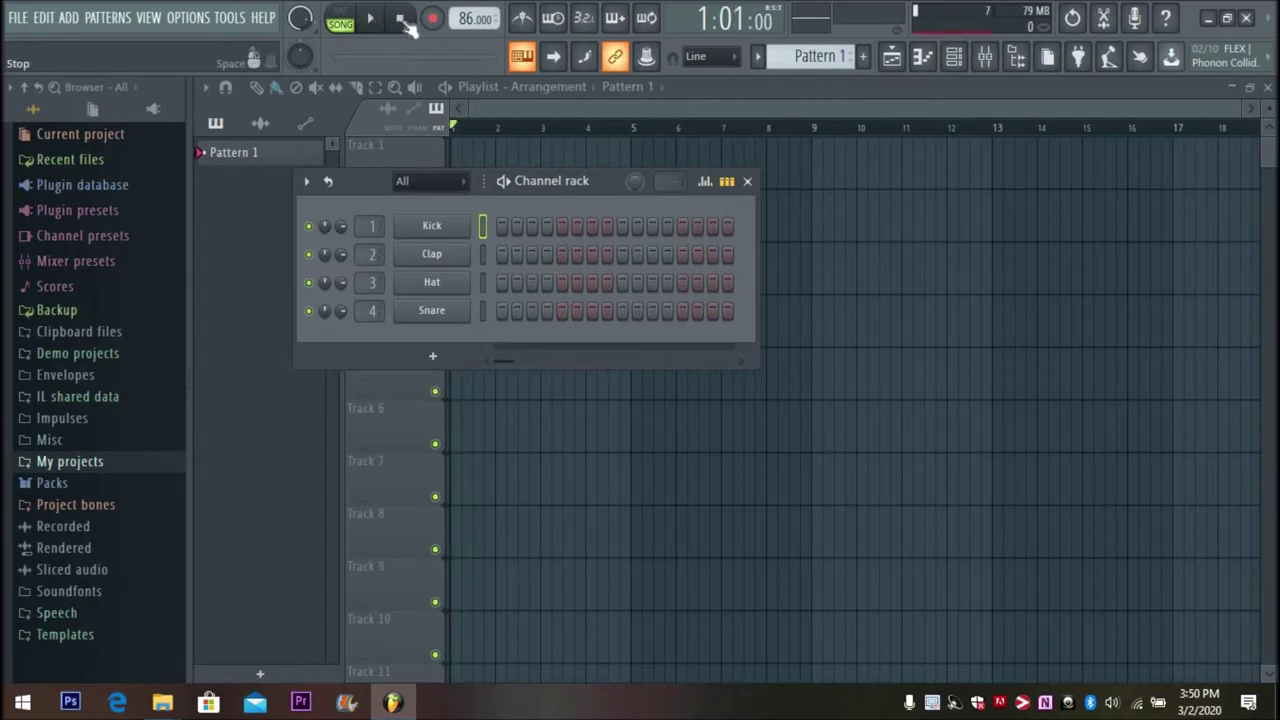
Step: Set the project tempo to 115 BPM
right_click(466, 18)
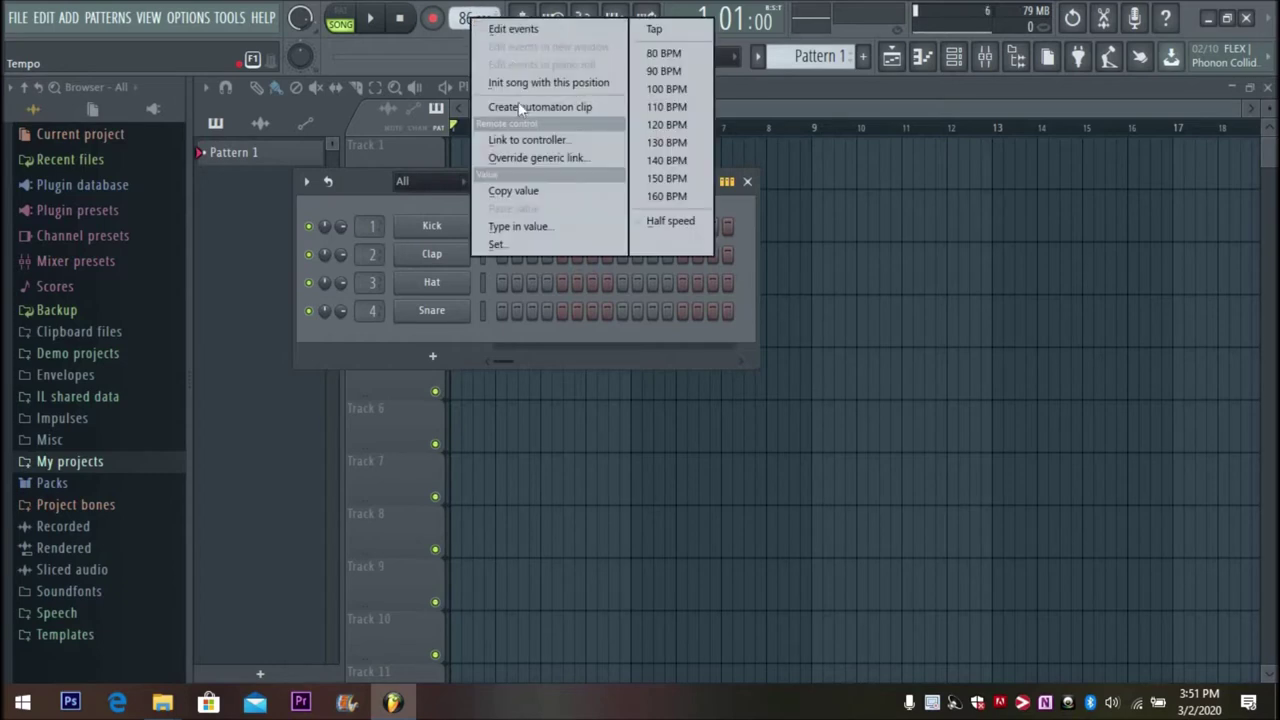
click(520, 226)
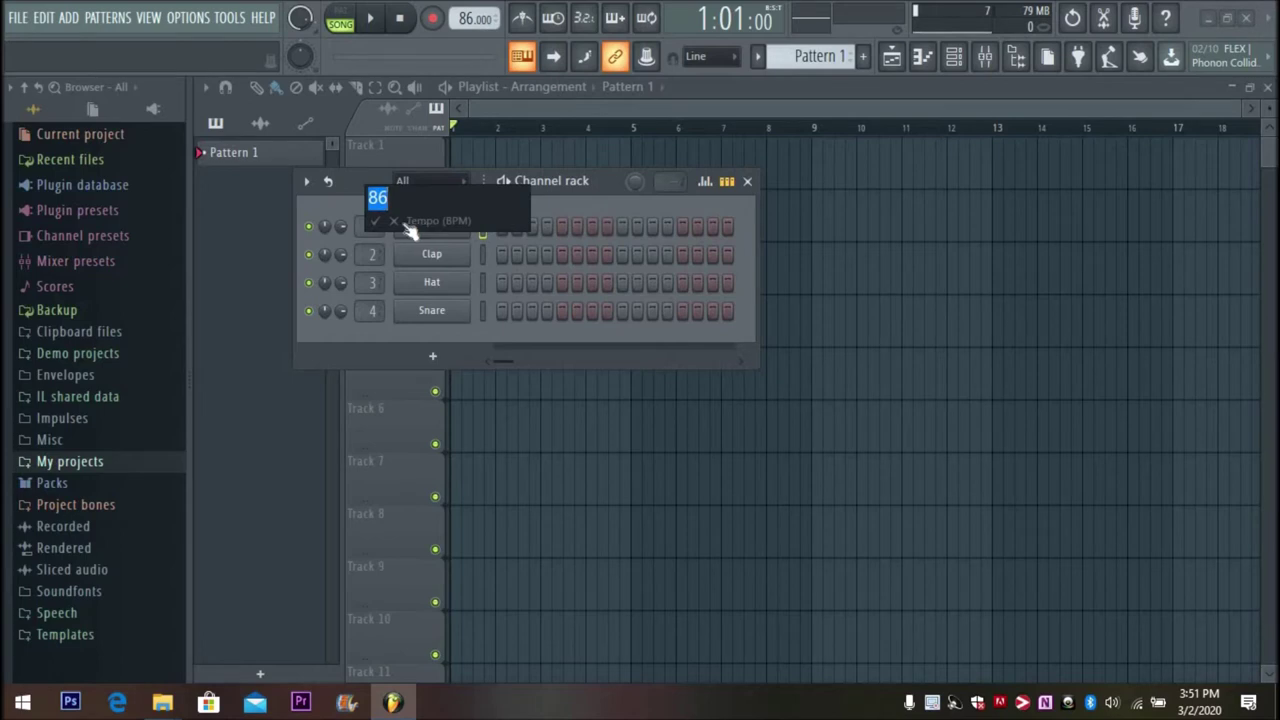
click(395, 222)
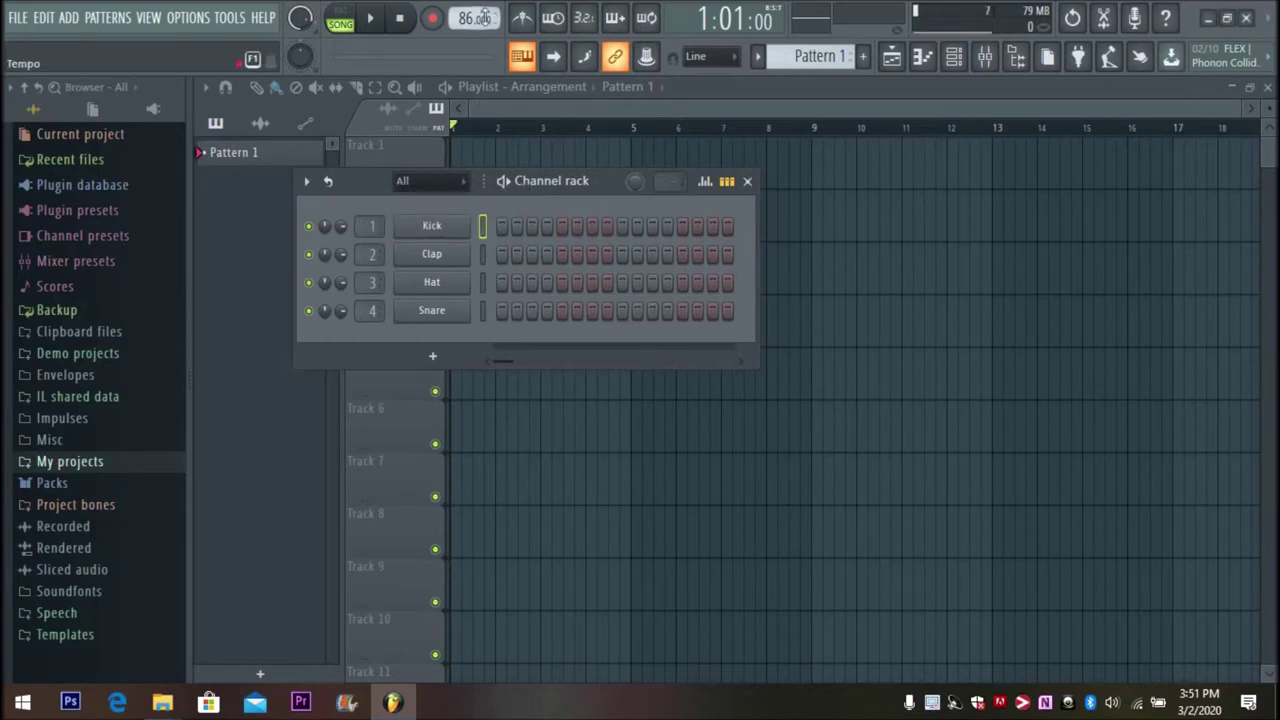
mouse_move(467, 18)
mouse_down()
mouse_move(467, 5)
mouse_move(466, 43)
mouse_up()
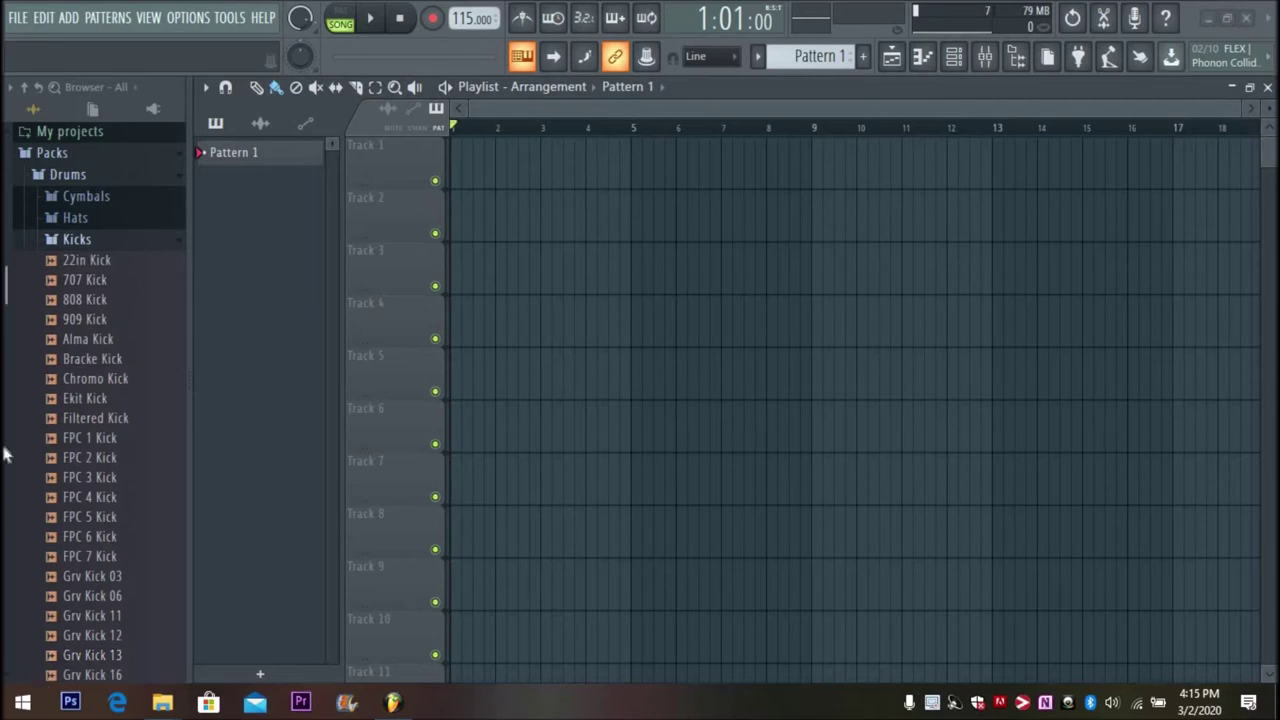
Step: Collapse the Kicks sample folder, and review the channel rack's options and the plugins that can be added as channels
click(82, 241)
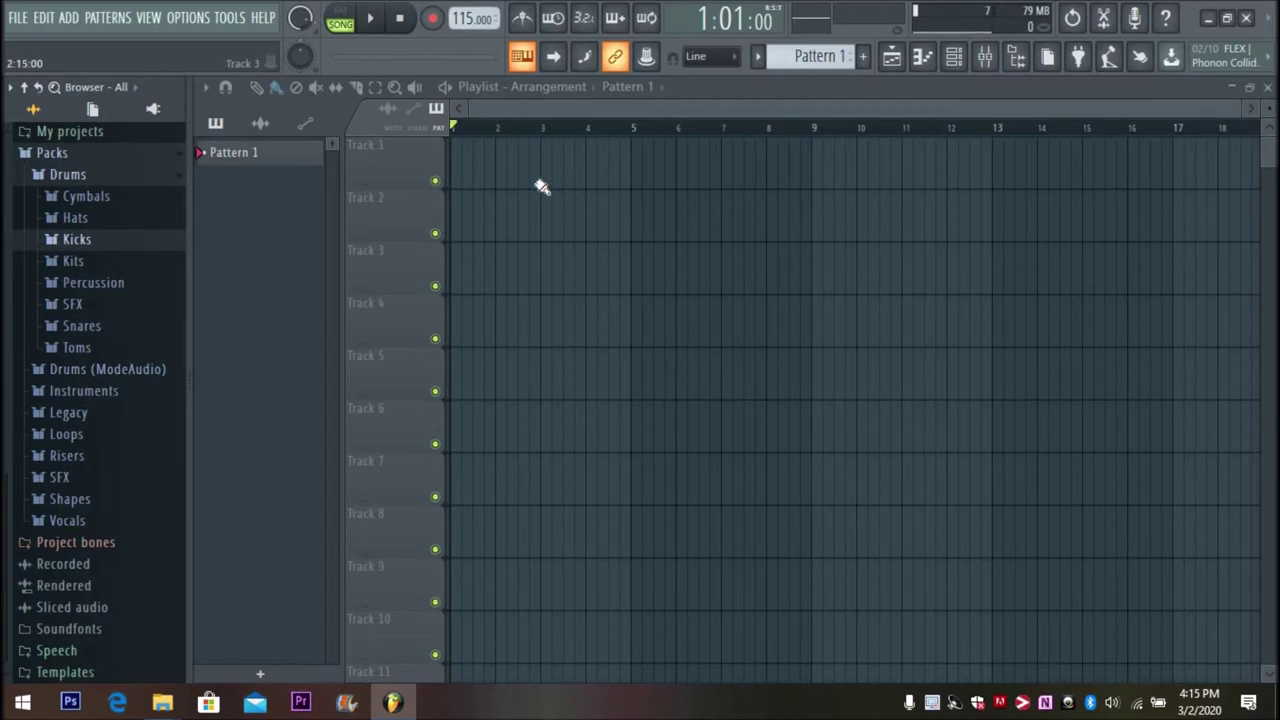
click(956, 57)
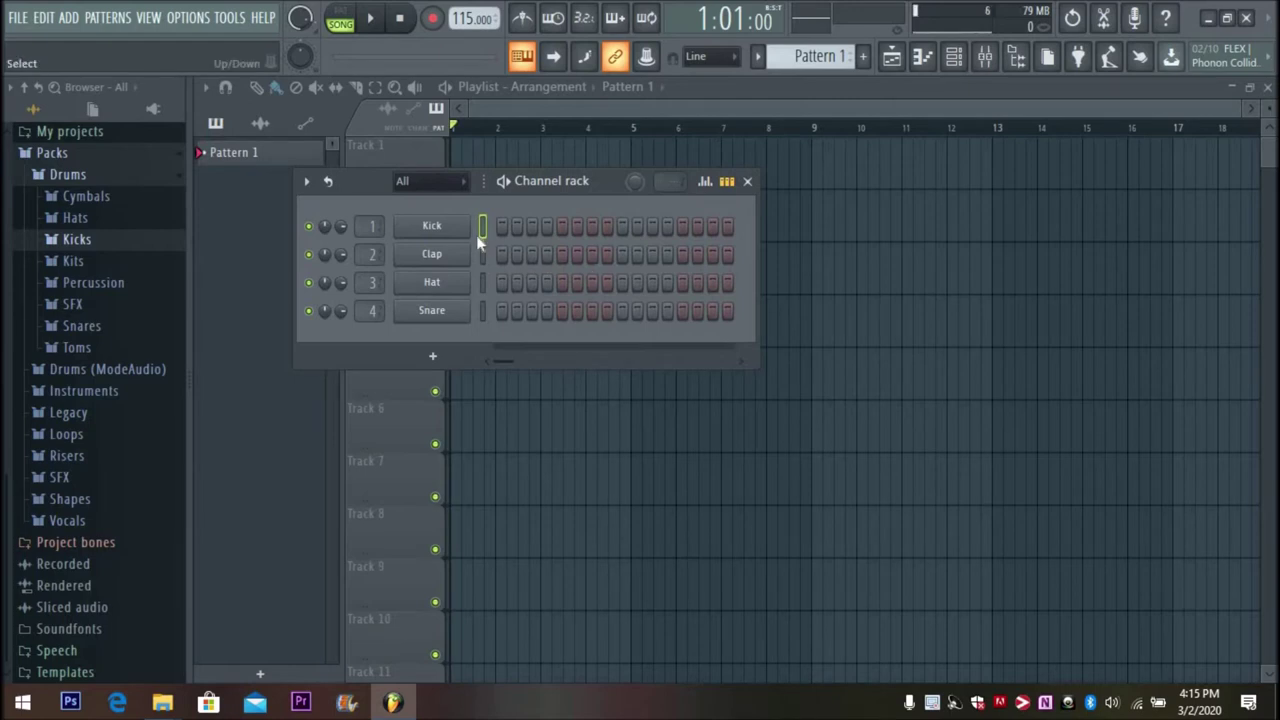
click(307, 182)
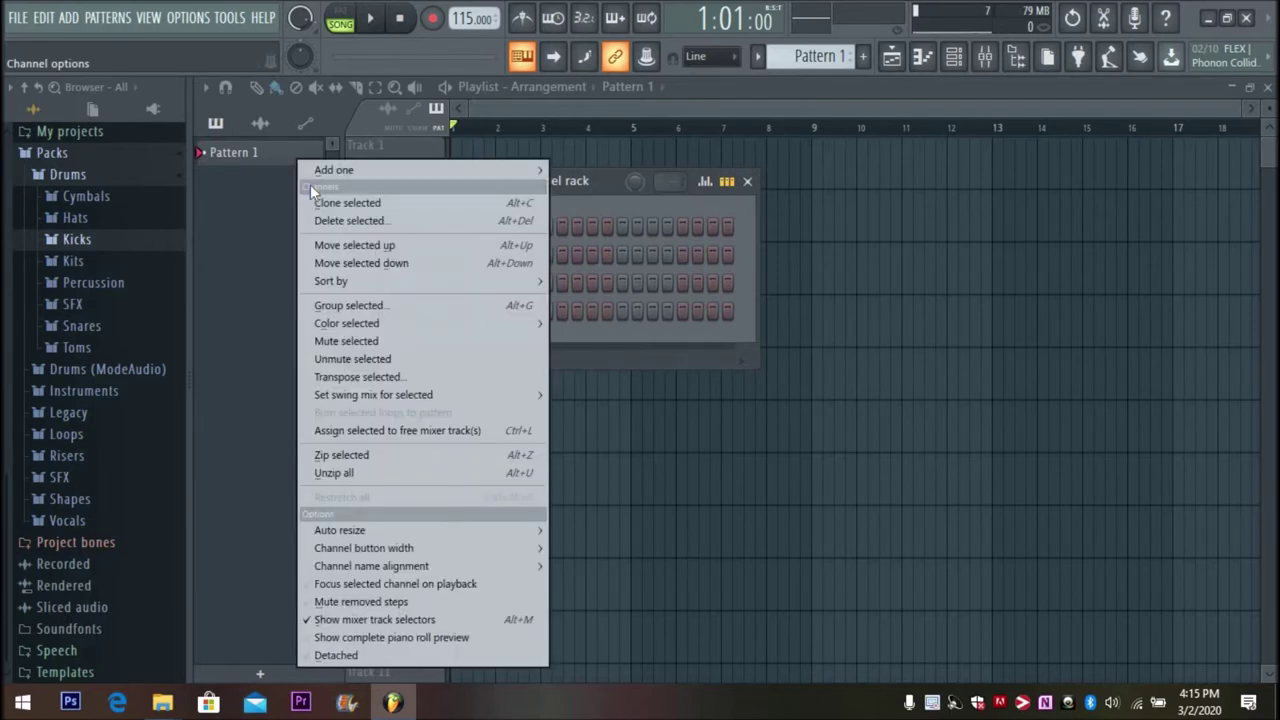
mouse_move(500, 170)
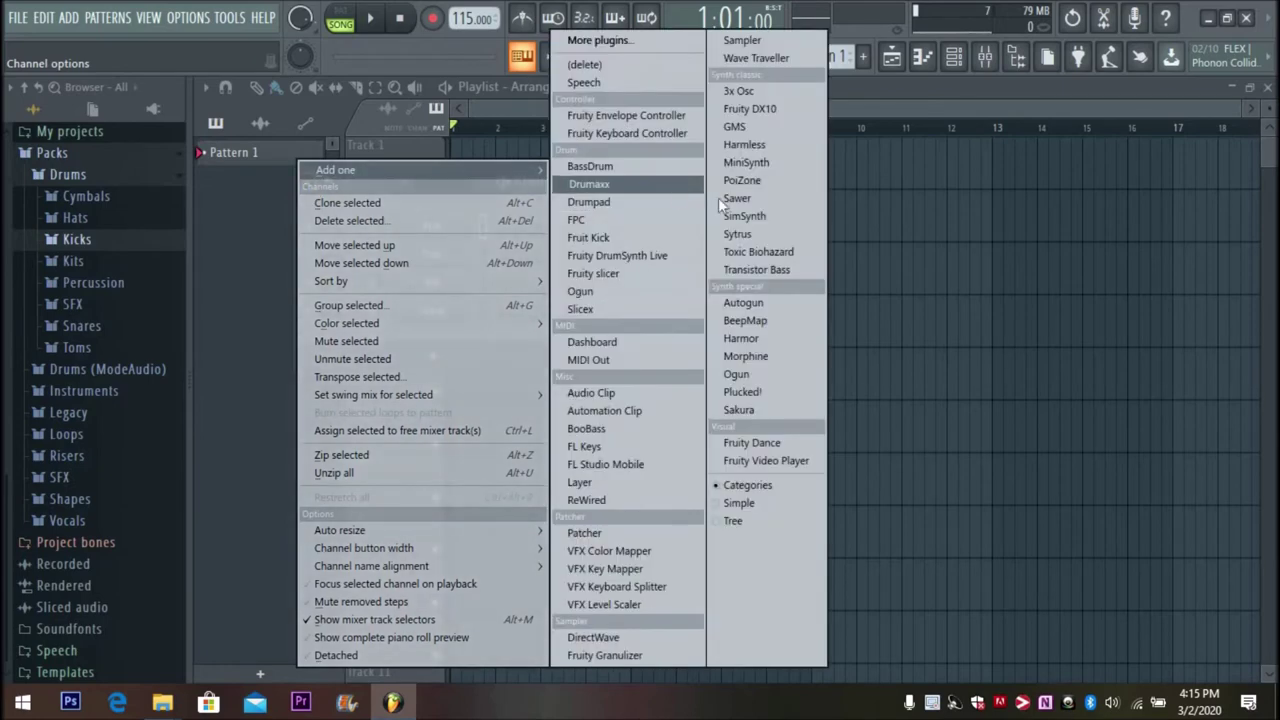
click(974, 269)
right_click(1003, 274)
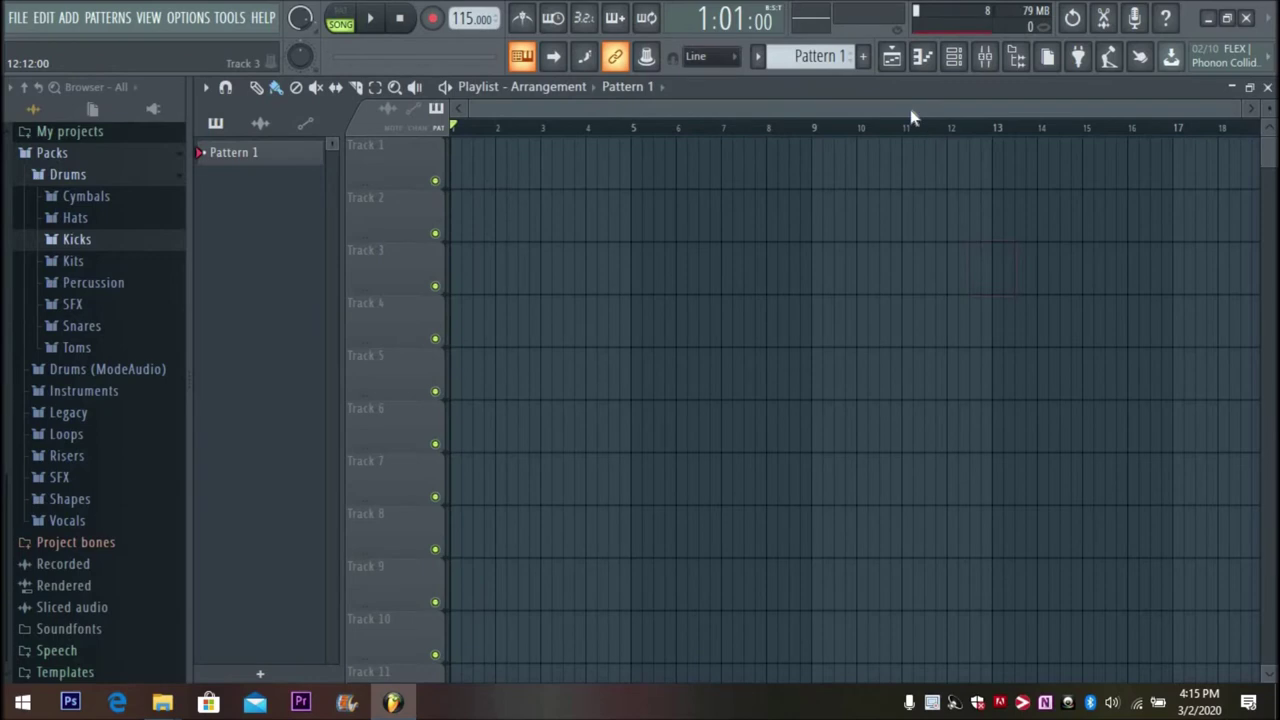
Step: Bring the channel rack back up and turn on its Detached option
click(955, 56)
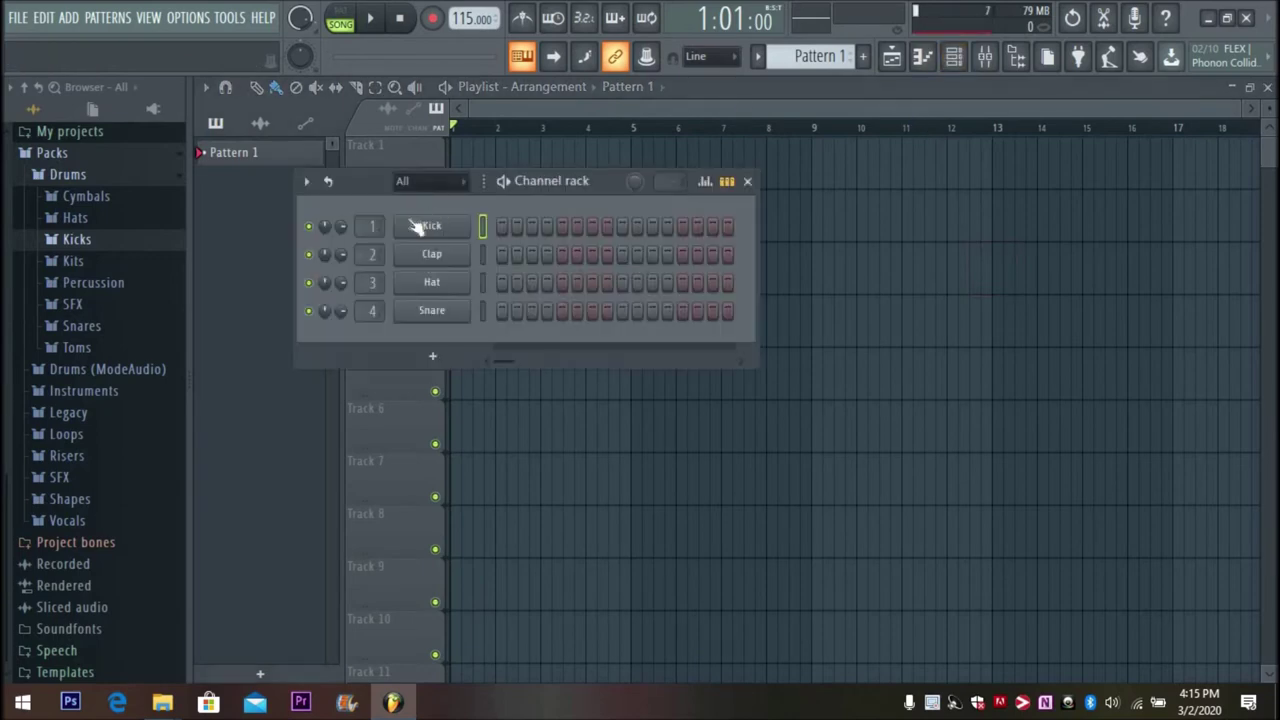
click(306, 183)
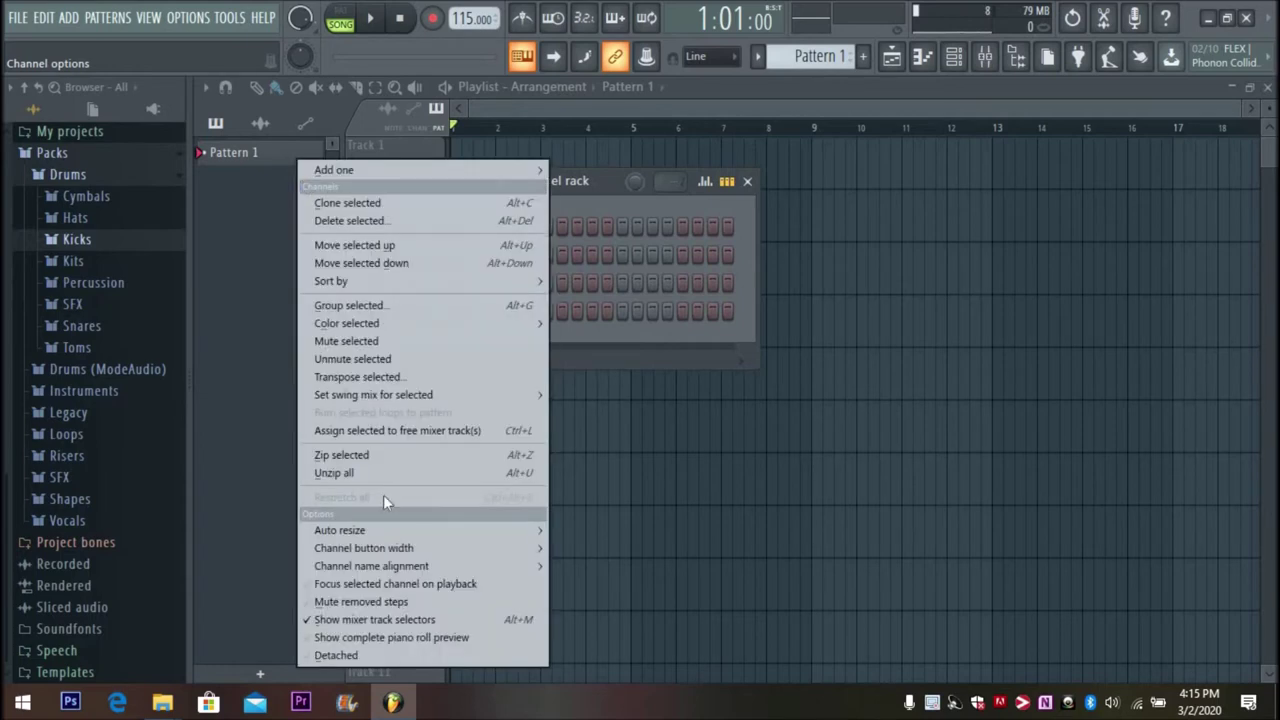
click(368, 660)
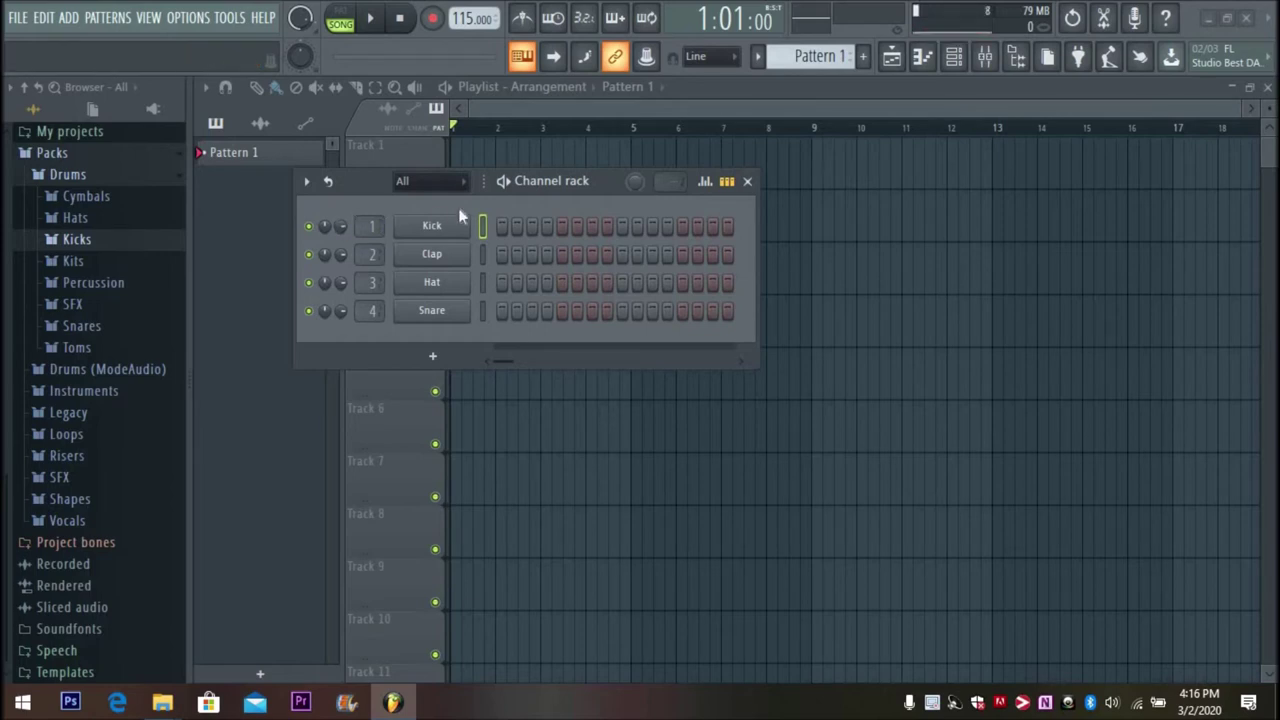
Step: Hide the playlist and the channel rack, and show only the playlist again
click(893, 58)
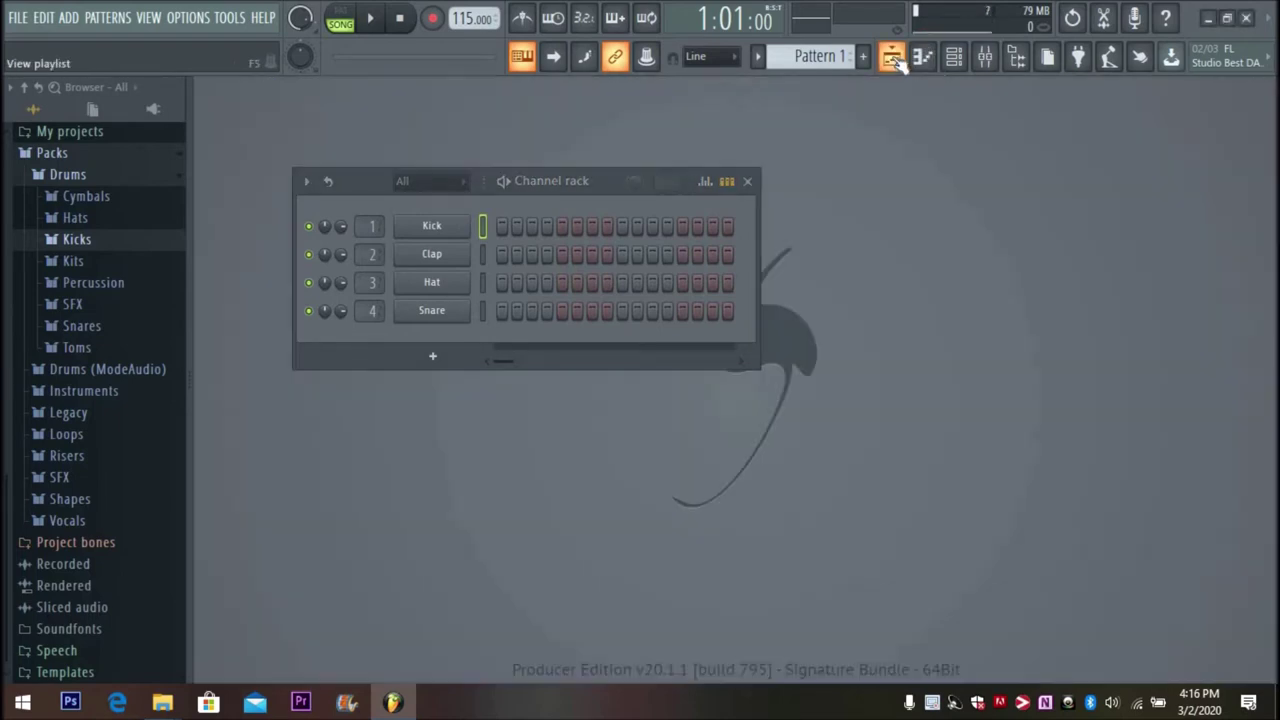
click(752, 185)
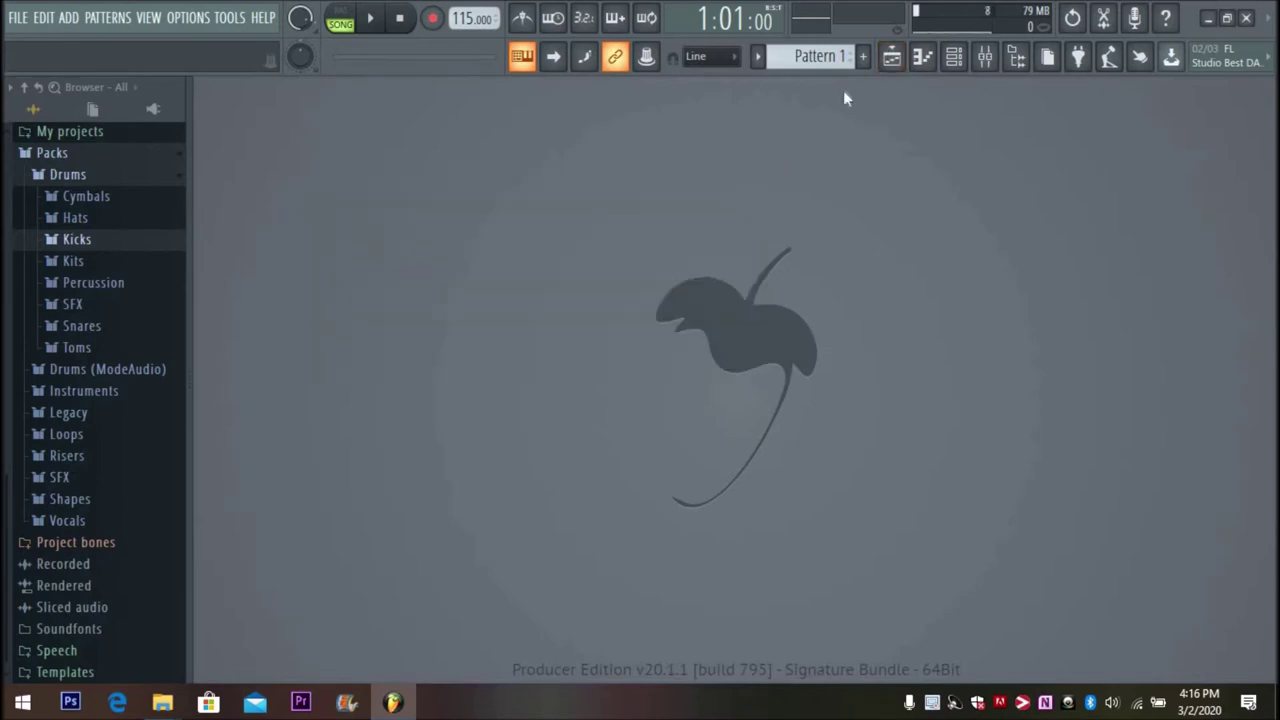
click(893, 58)
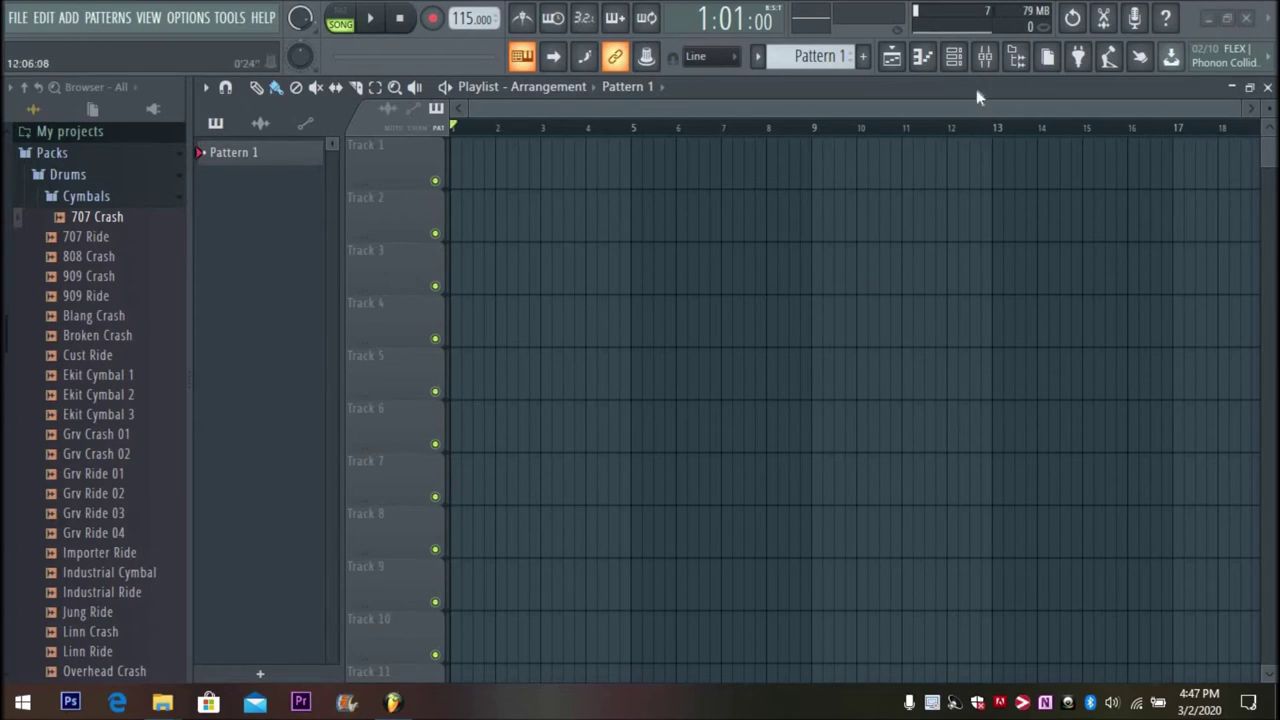
Step: Look over the mixer and preview the Ekit Cymbal 1 sample, closing the mixer when done
click(986, 57)
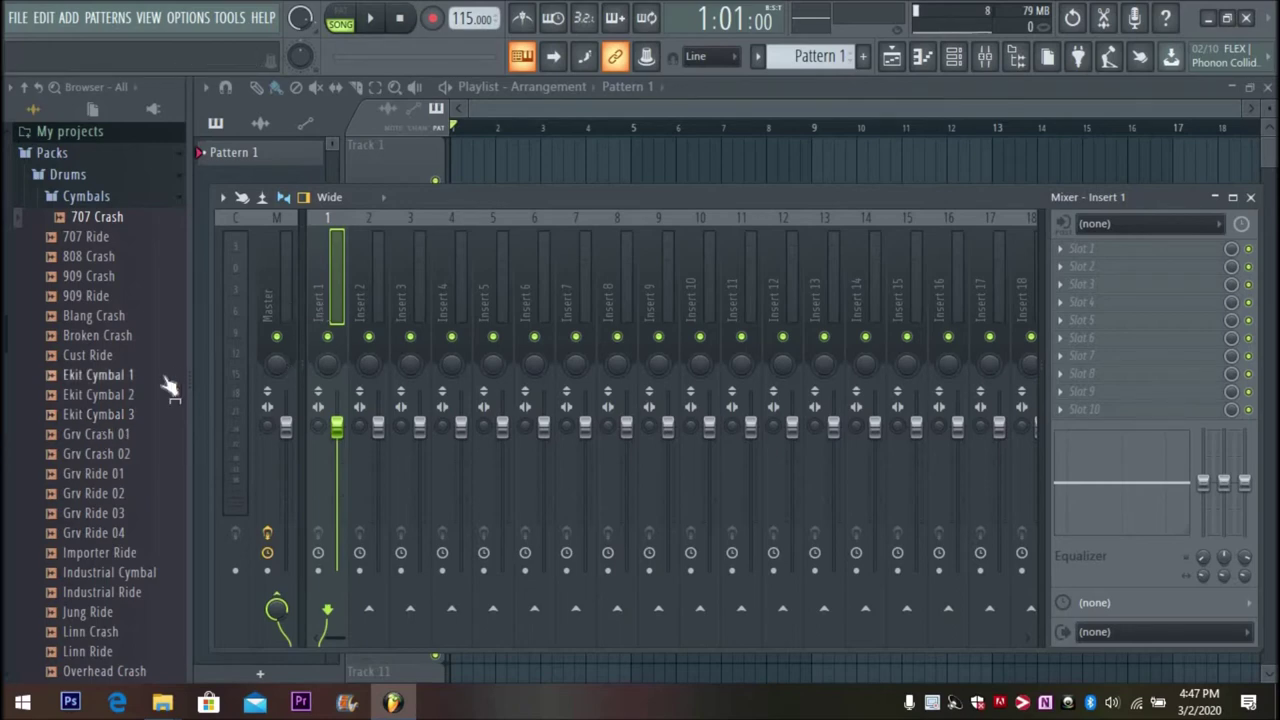
click(127, 376)
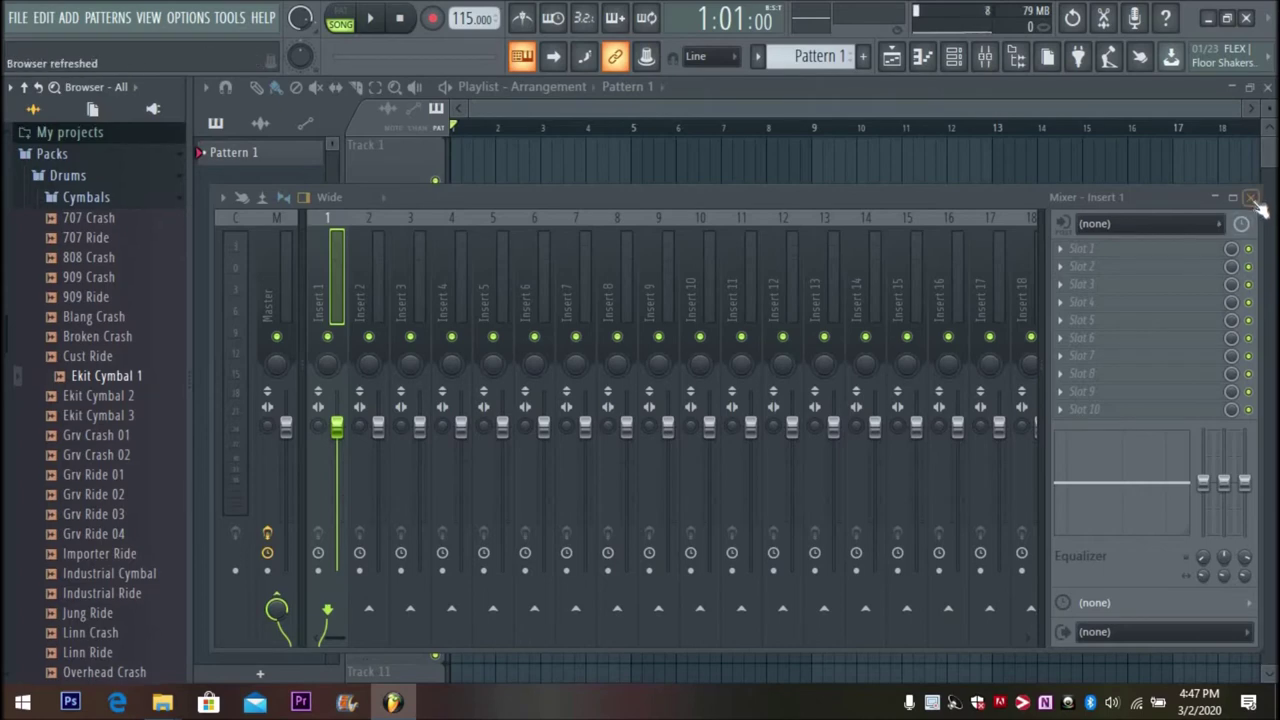
click(1253, 199)
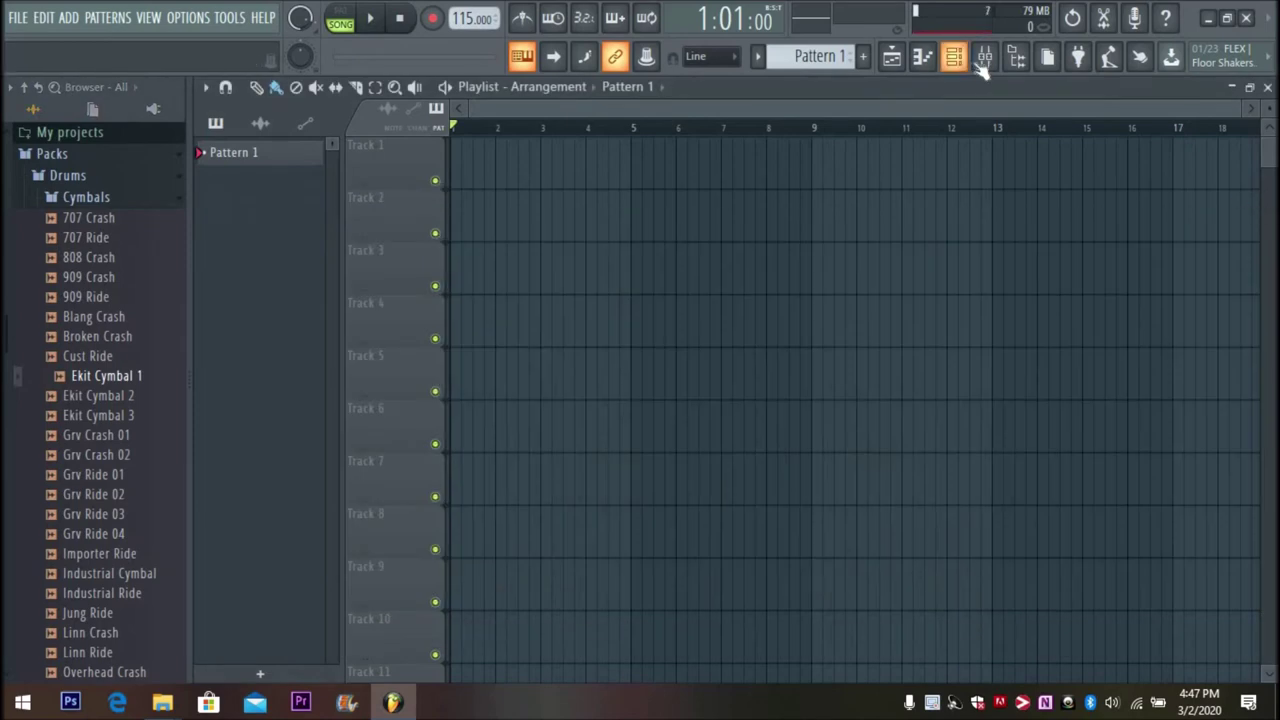
Step: View the piano roll, and show the channel rack together with the playlist
click(922, 58)
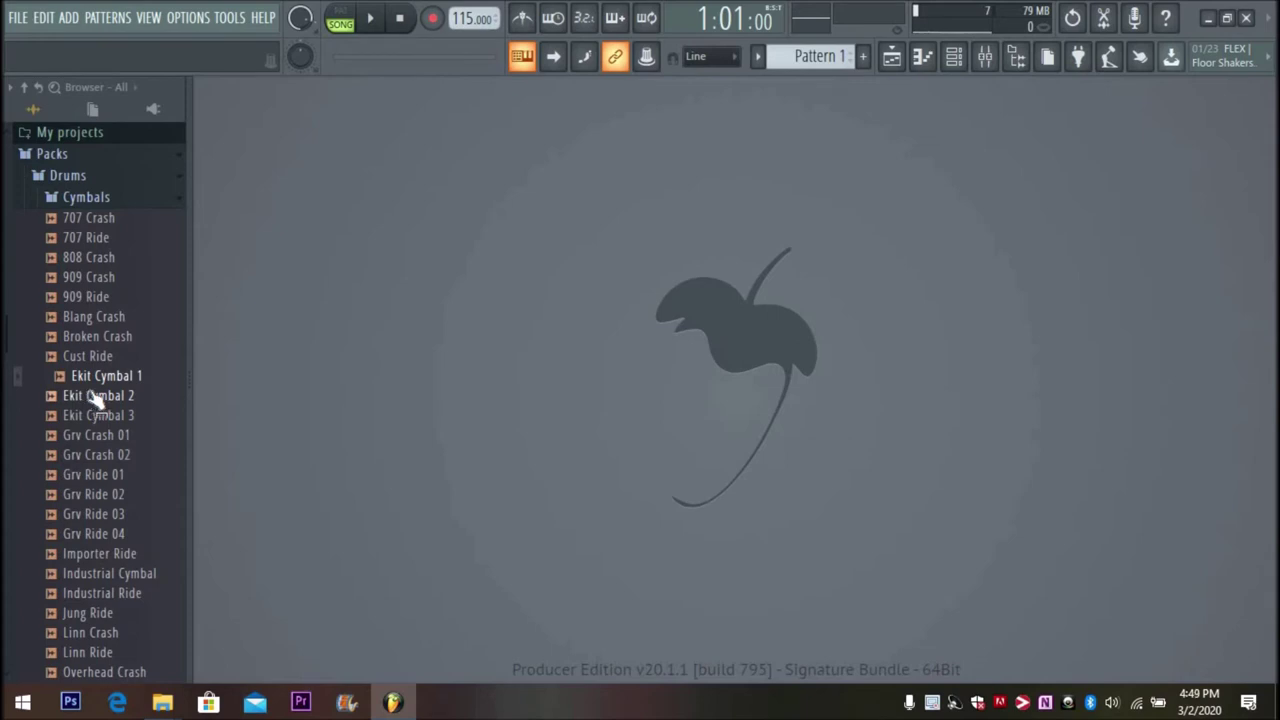
click(954, 56)
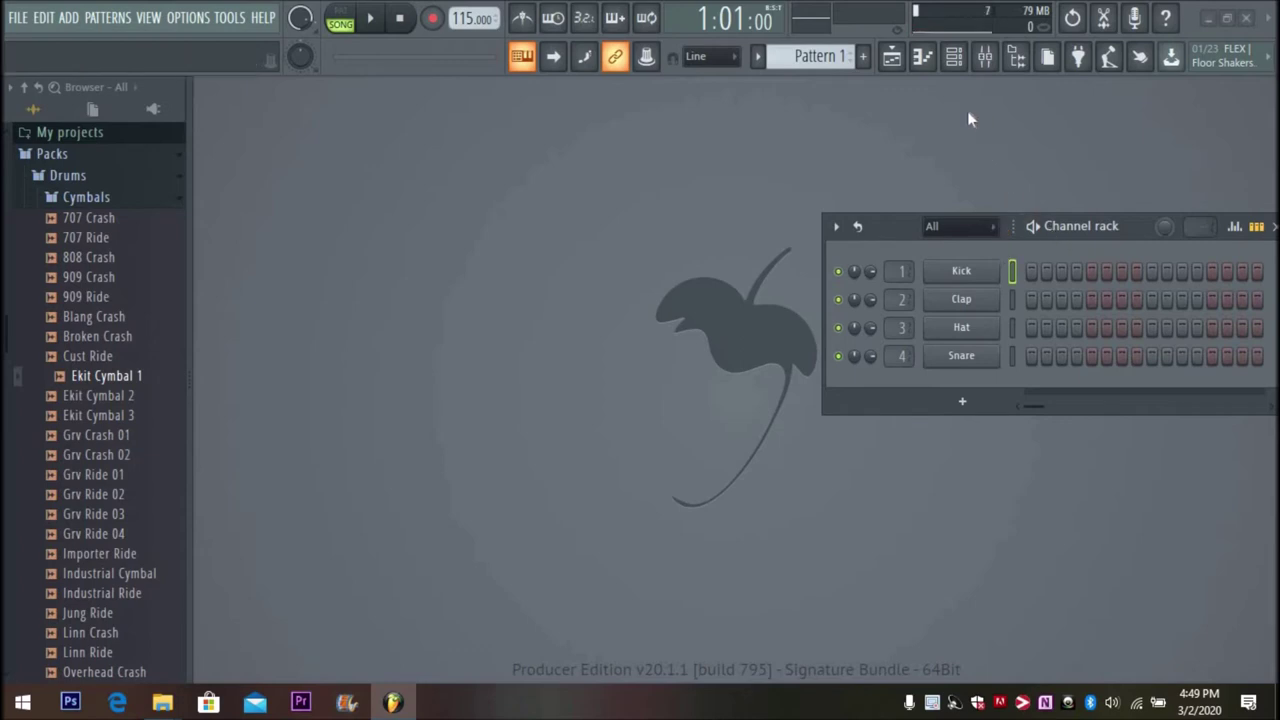
click(893, 57)
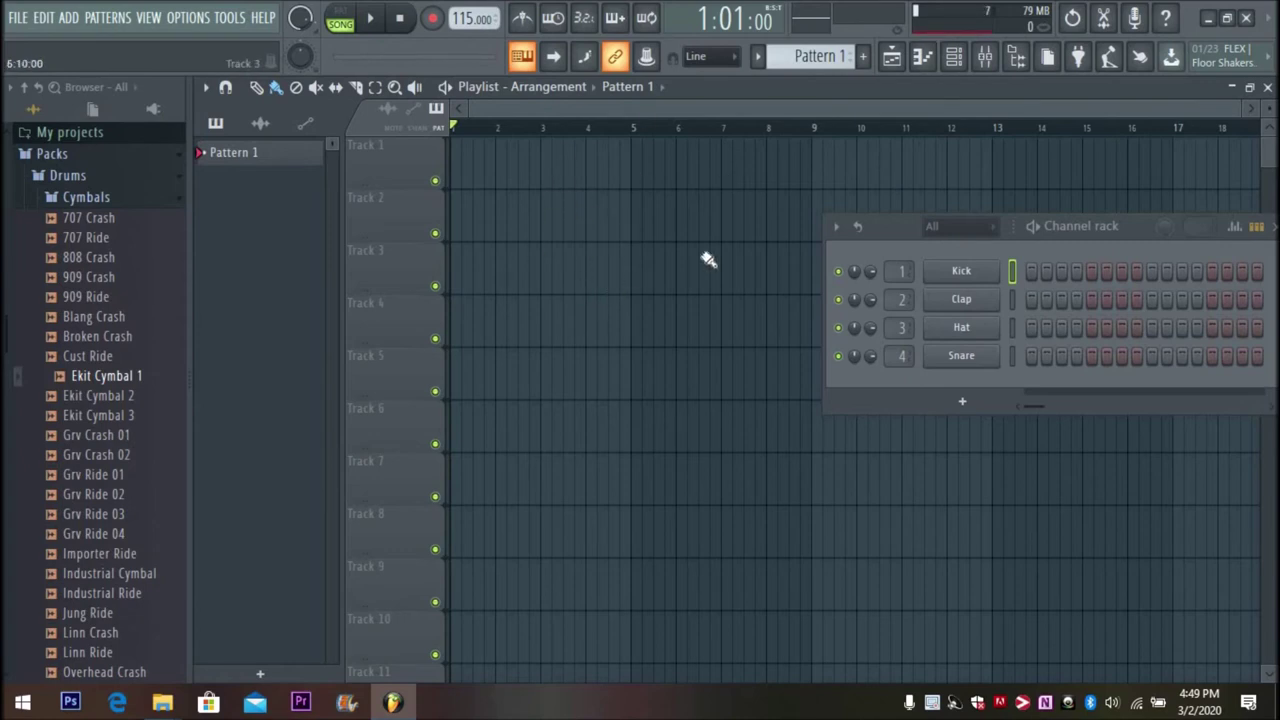
Step: Turn the channel rack's Detached option off and back on
click(986, 60)
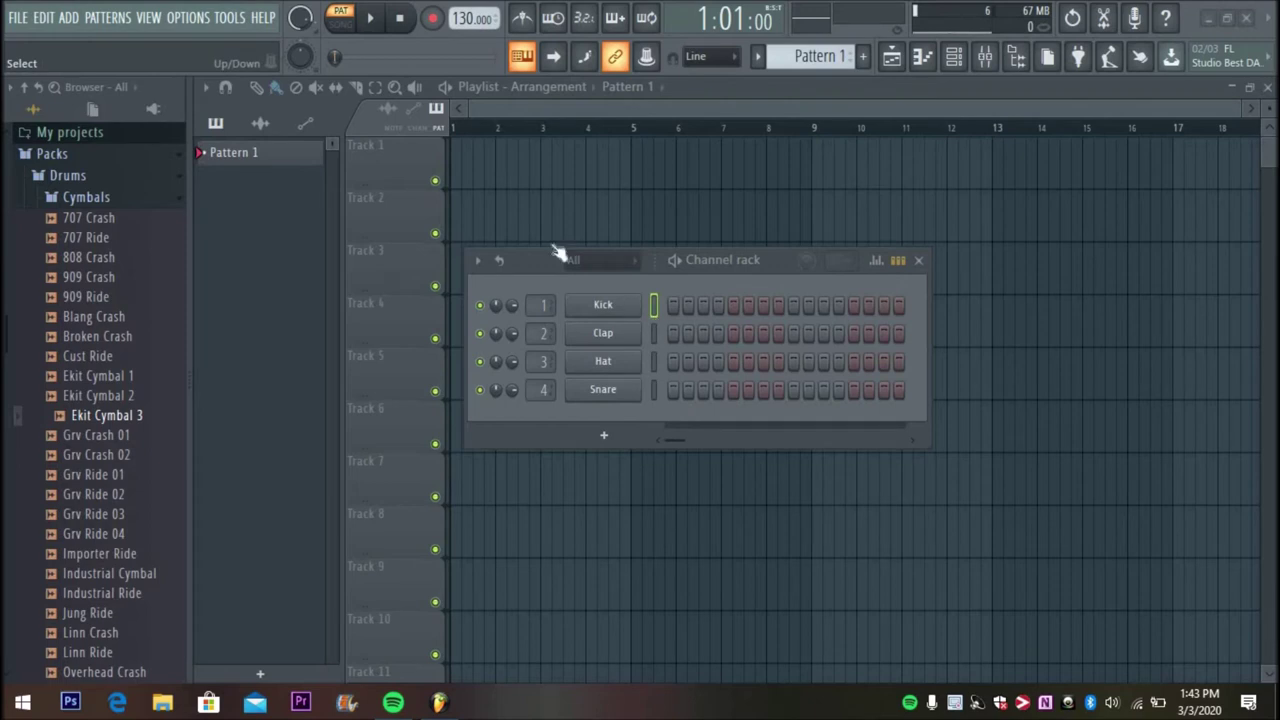
click(477, 261)
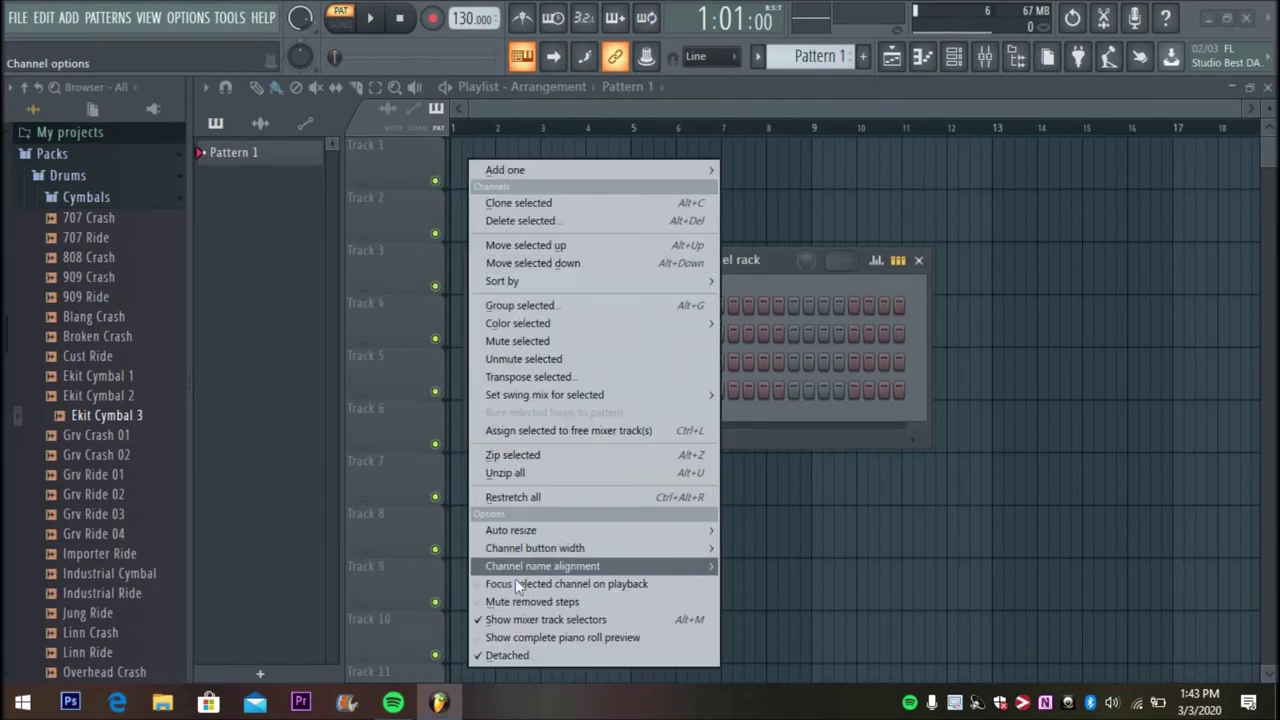
click(492, 656)
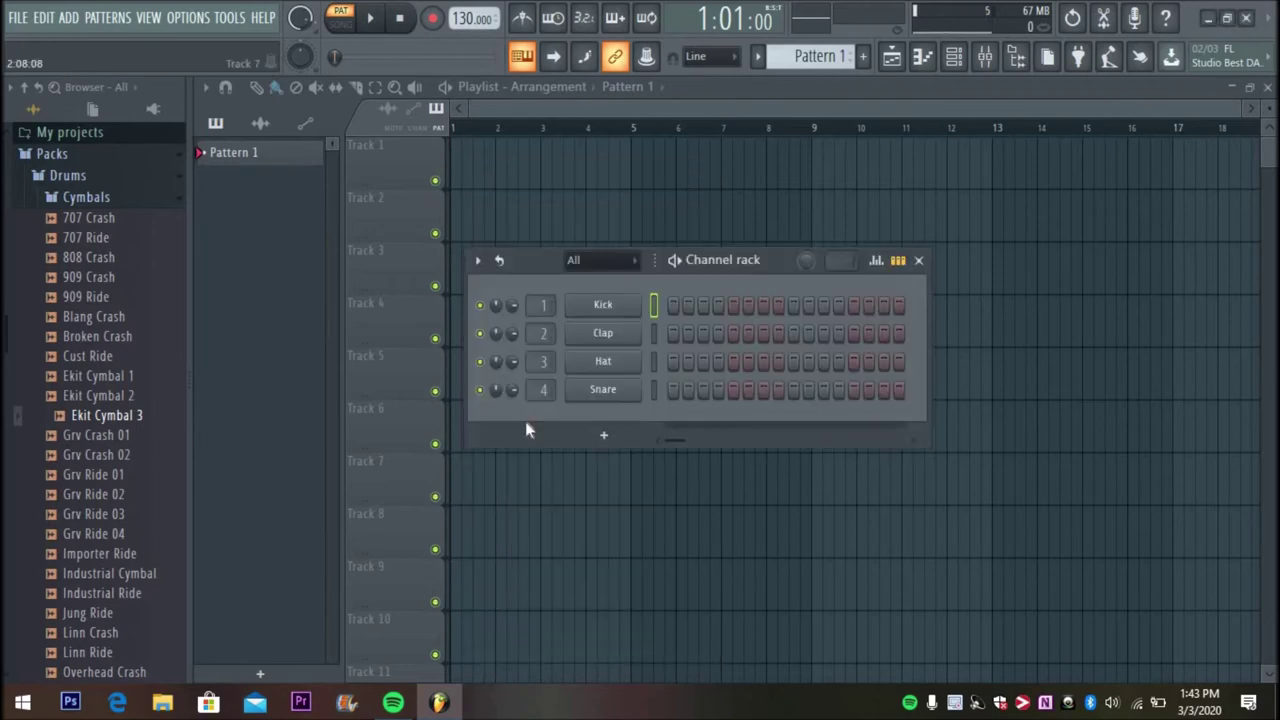
click(478, 261)
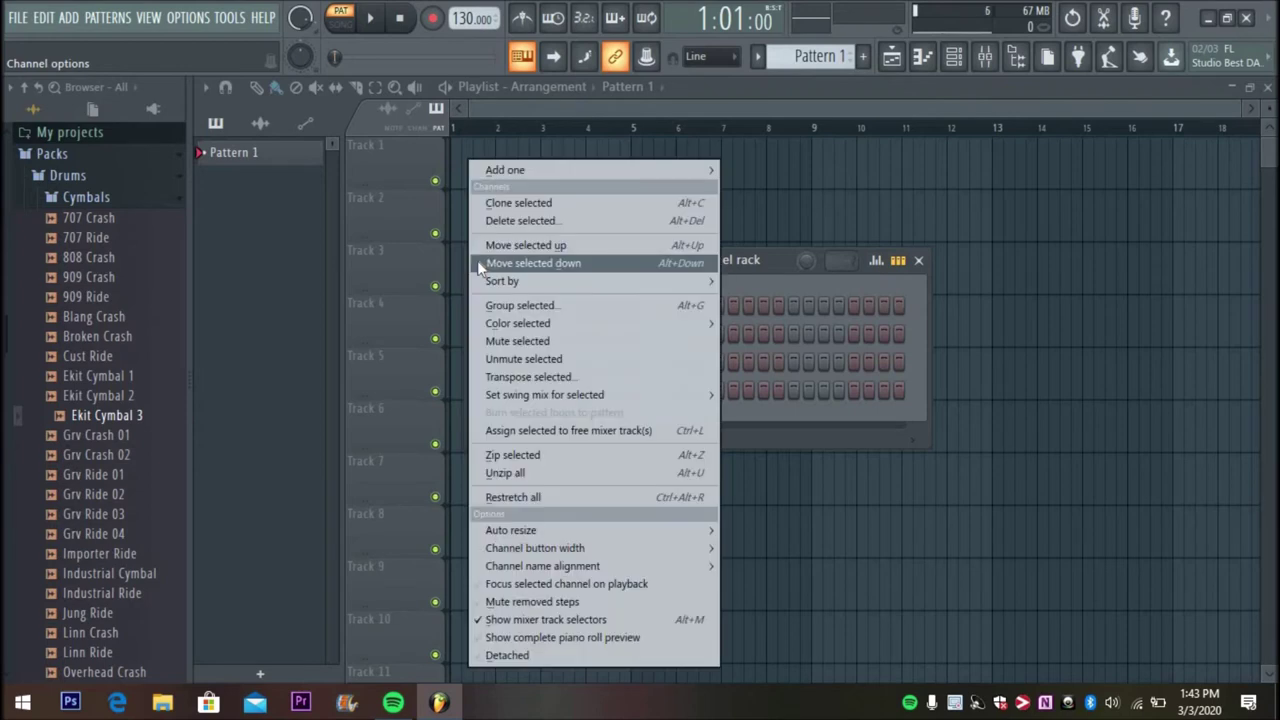
click(573, 656)
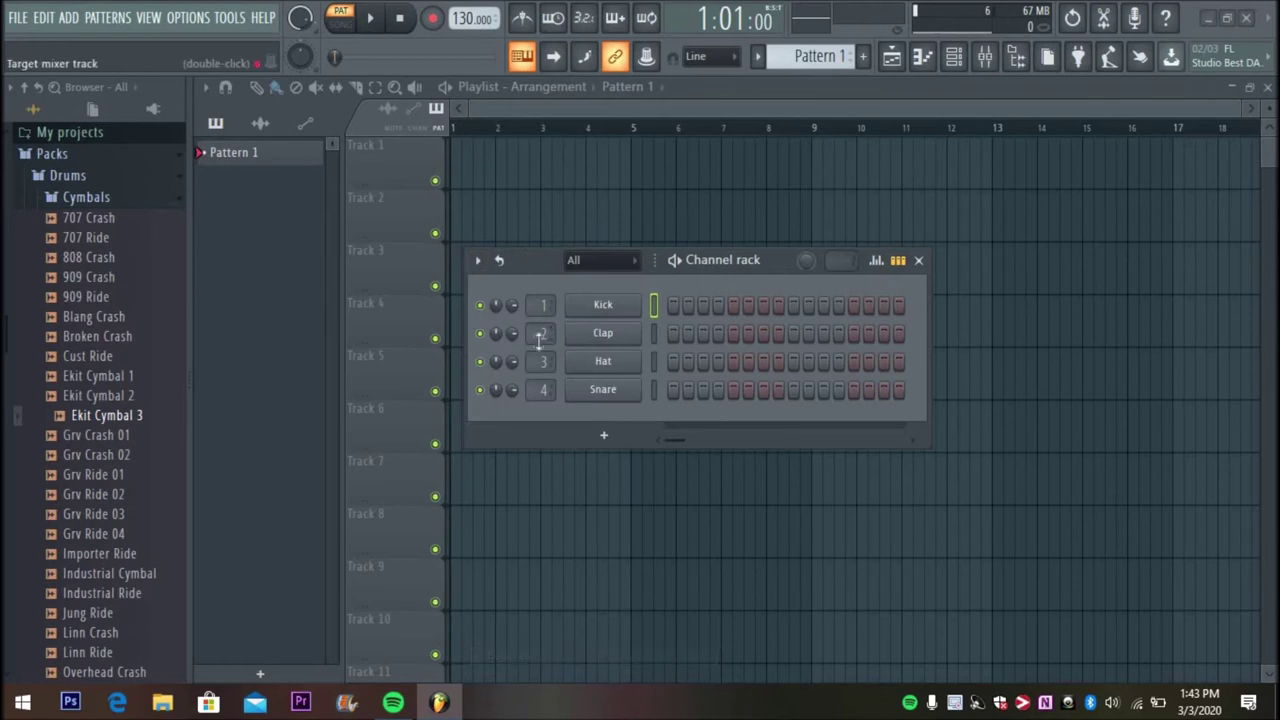
Step: Program Kick hits on steps 1, 5, 9 and 13 of Pattern 1 in the channel rack
click(673, 306)
click(674, 306)
click(674, 306)
click(734, 306)
click(794, 306)
click(853, 306)
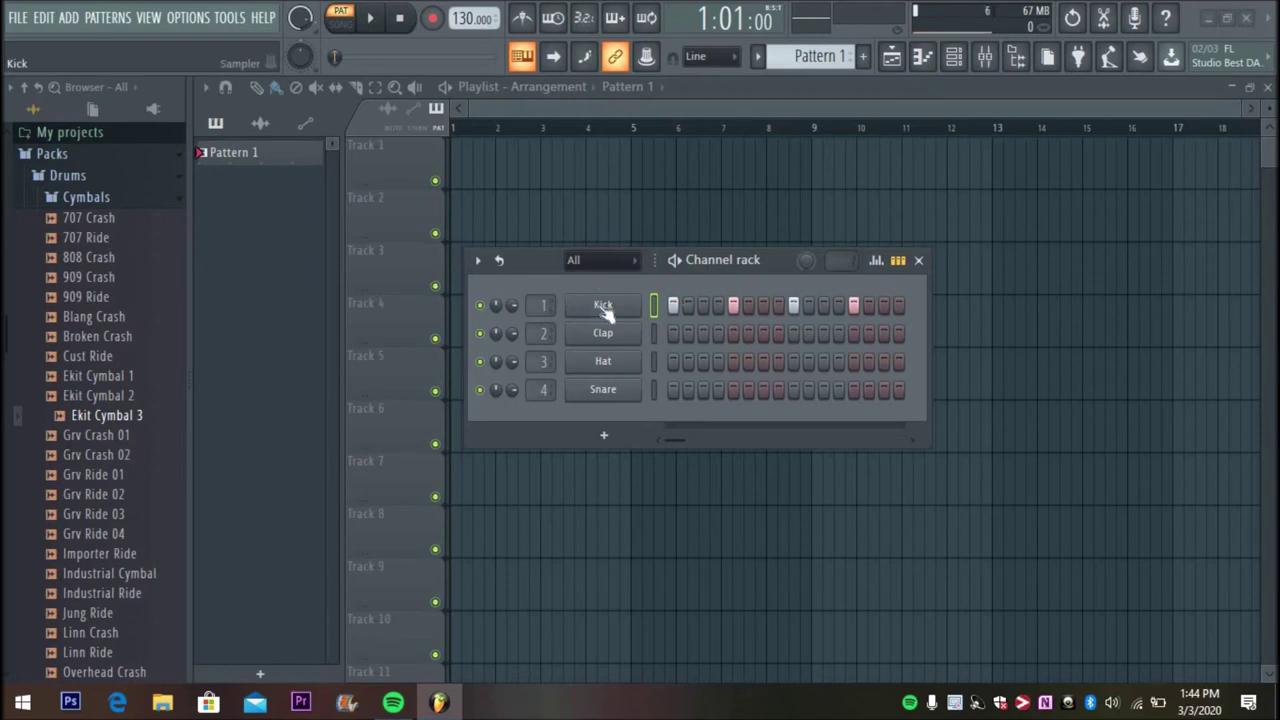
Step: Look over the sampler settings of the Kick and Clap channels with the channel rack moved aside, closing the Kick window when done
click(604, 308)
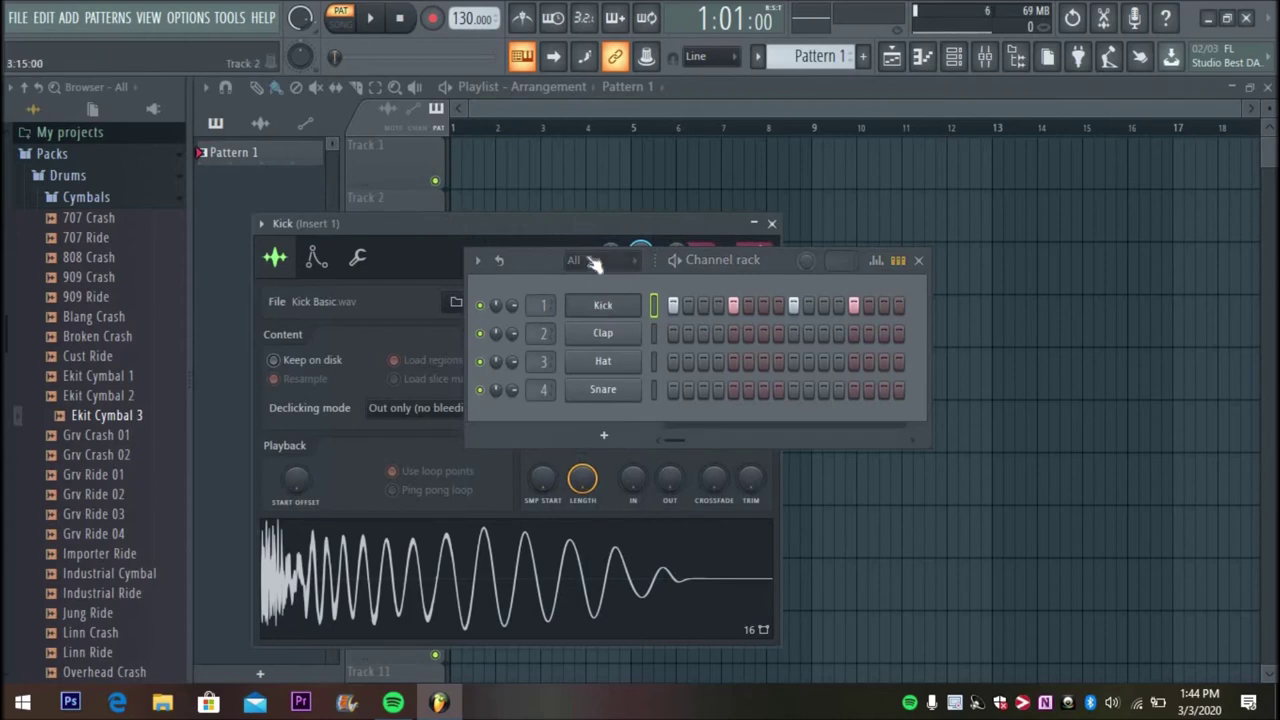
drag(512, 260, 871, 236)
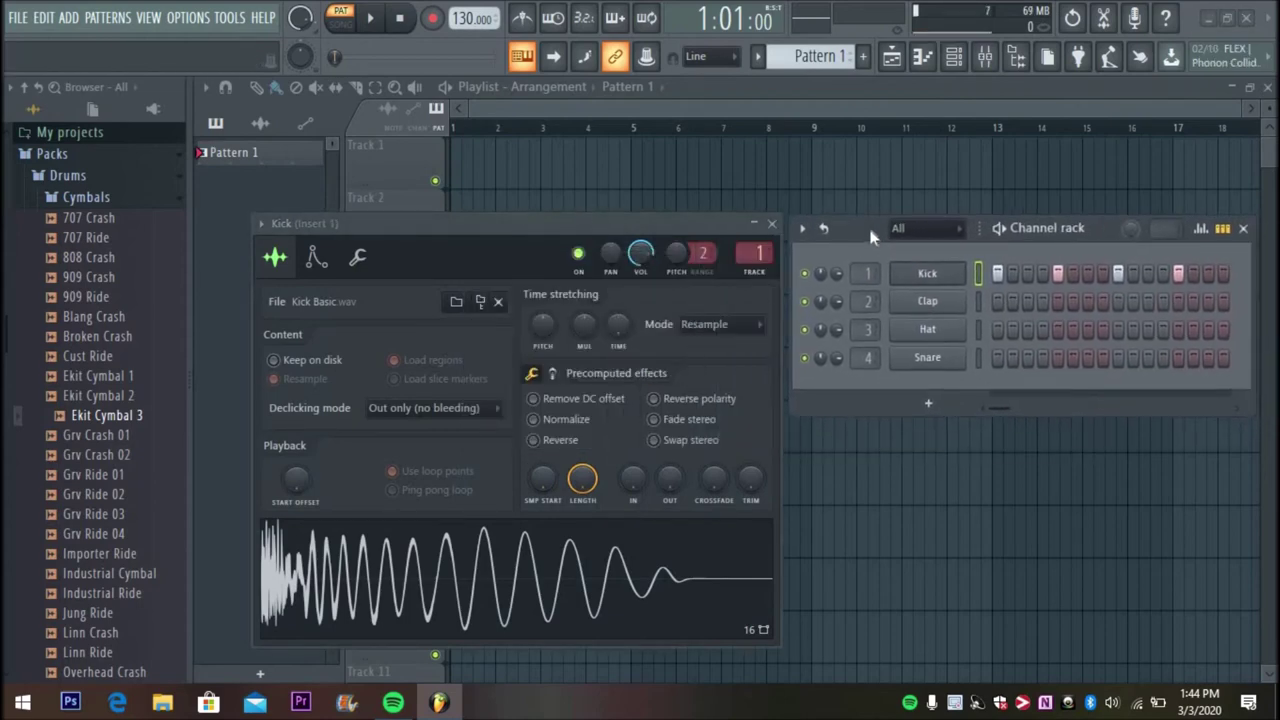
click(927, 302)
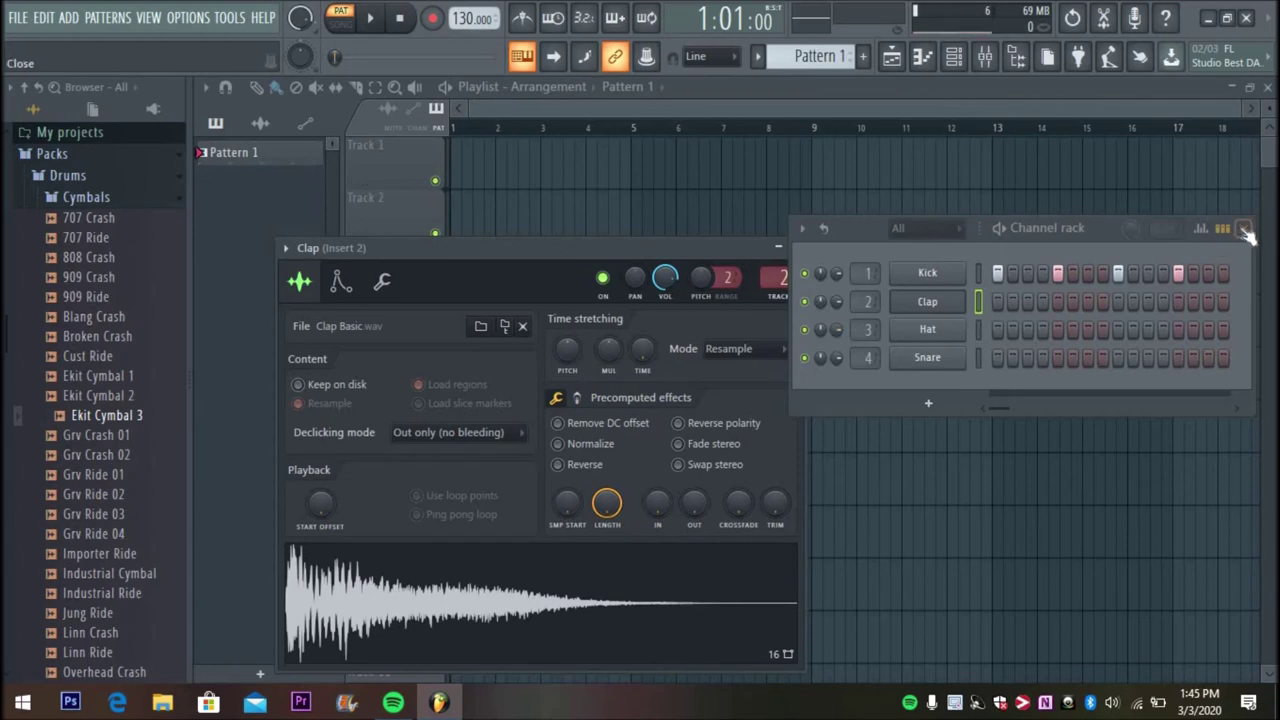
click(928, 276)
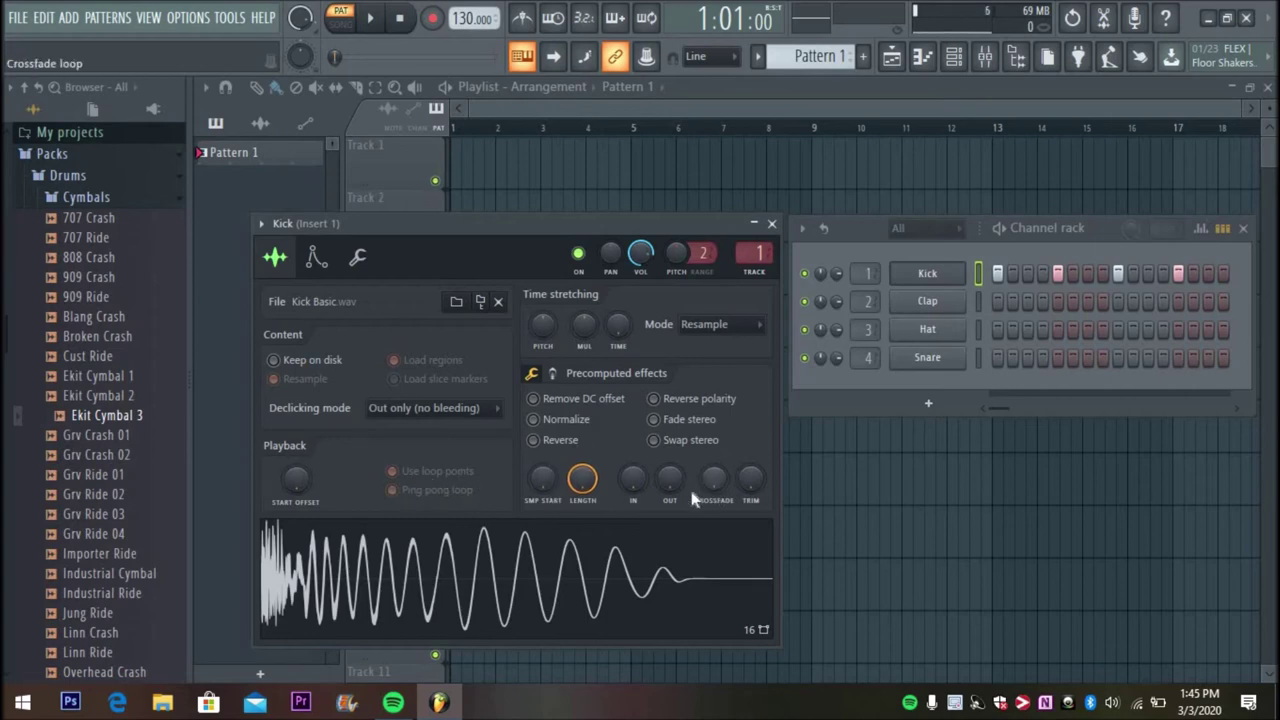
drag(632, 471, 632, 500)
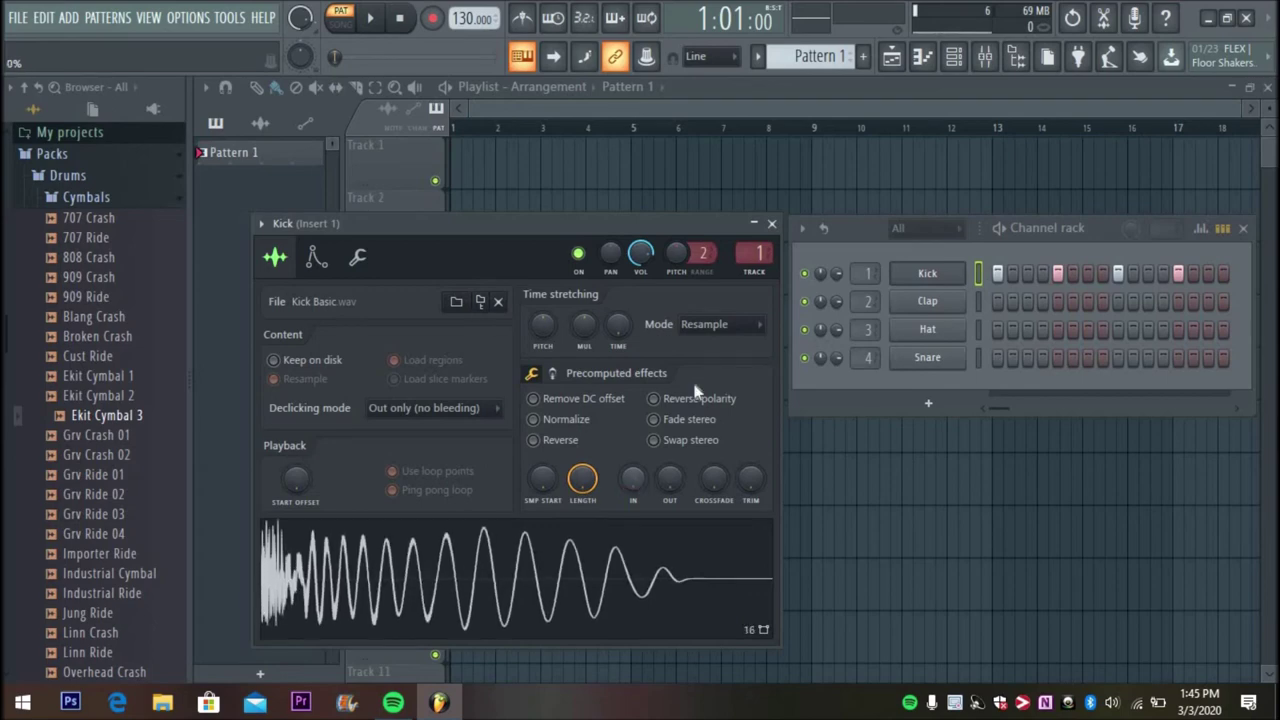
click(772, 224)
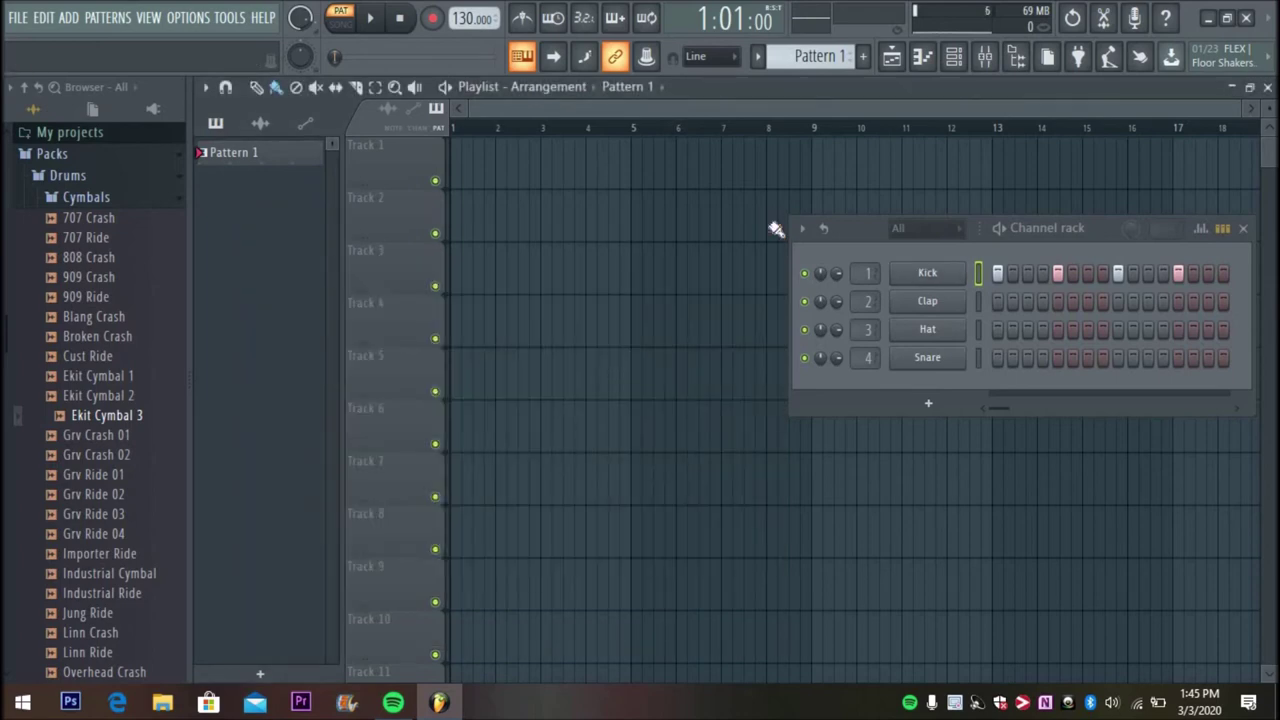
Step: Try the Kick channel's panning and mixer track selector, return it to track 1, and show that track in the mixer
drag(1092, 232, 938, 210)
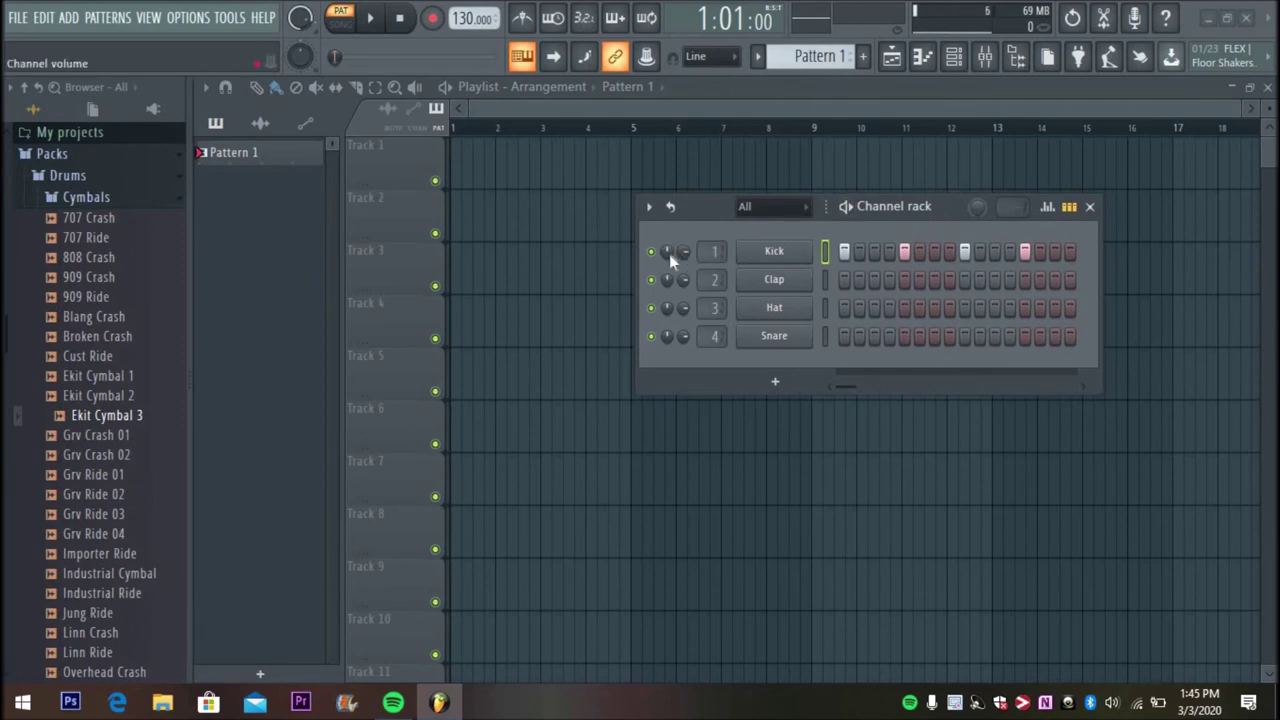
drag(667, 251, 667, 289)
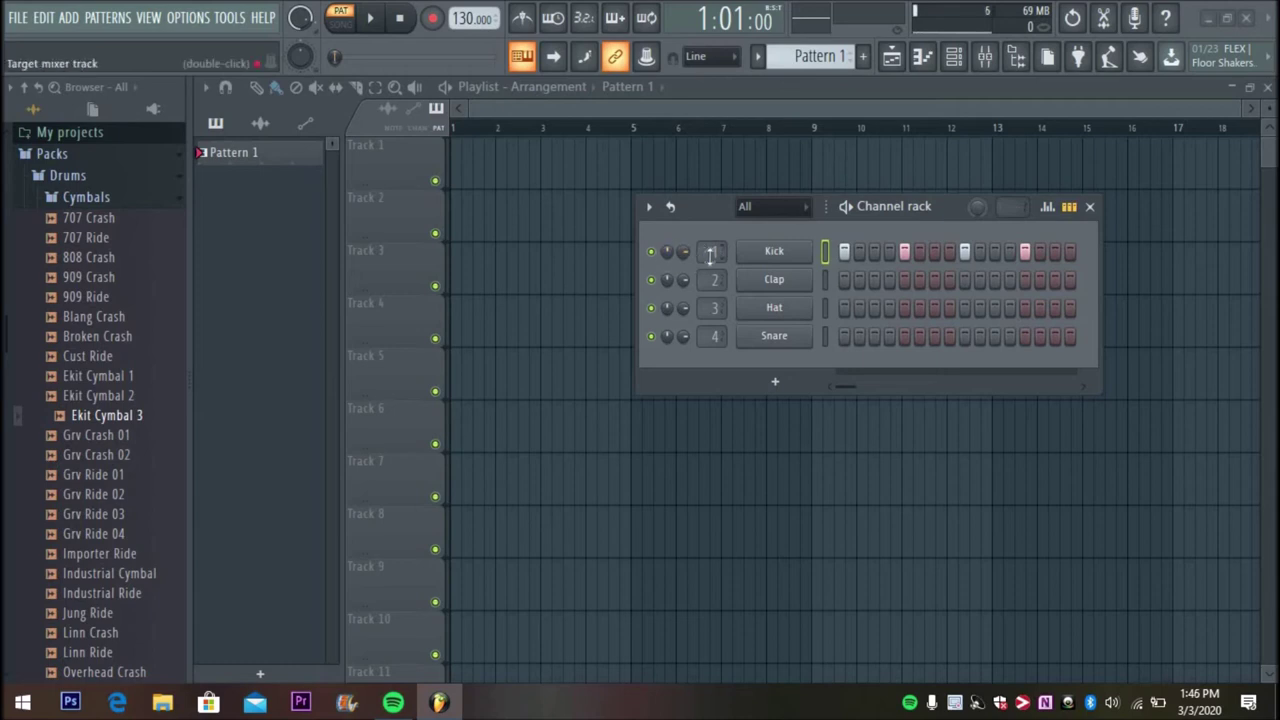
scroll(710, 256, down, 1)
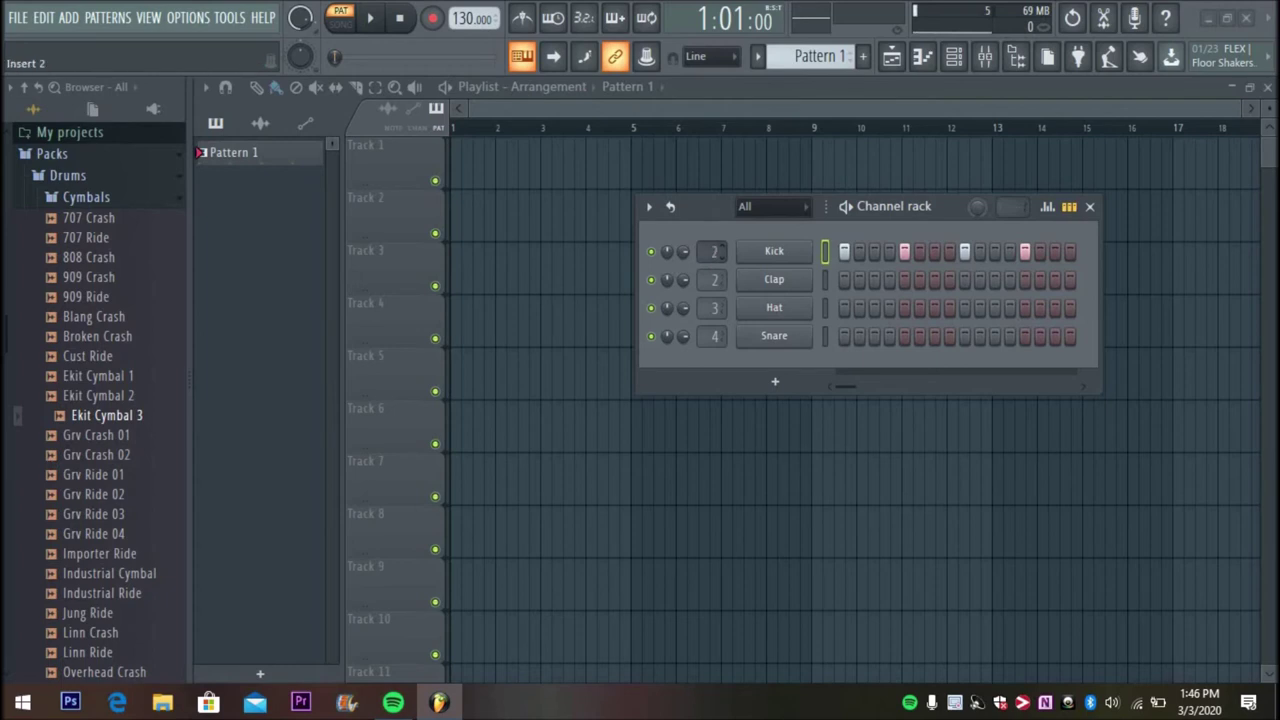
drag(711, 253, 711, 248)
double_click(711, 253)
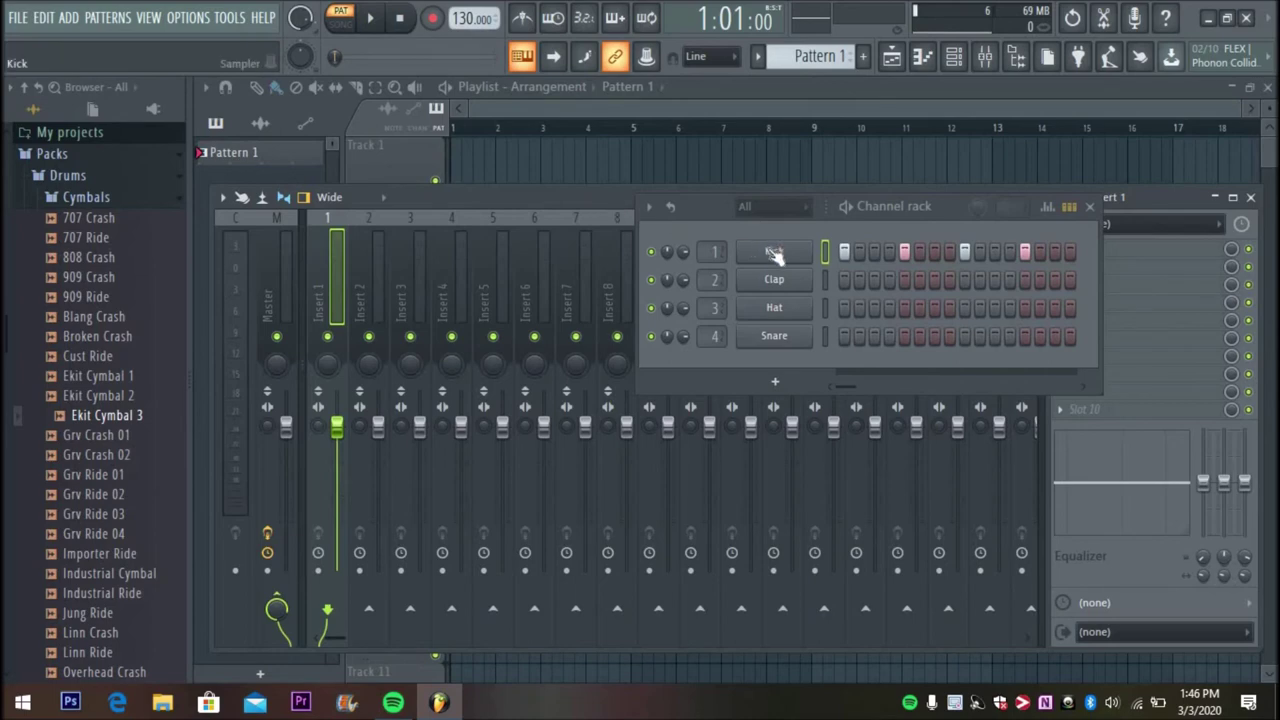
Step: Cycle the Kick channel's target mixer track through several inserts and leave it routed to track 4
click(720, 254)
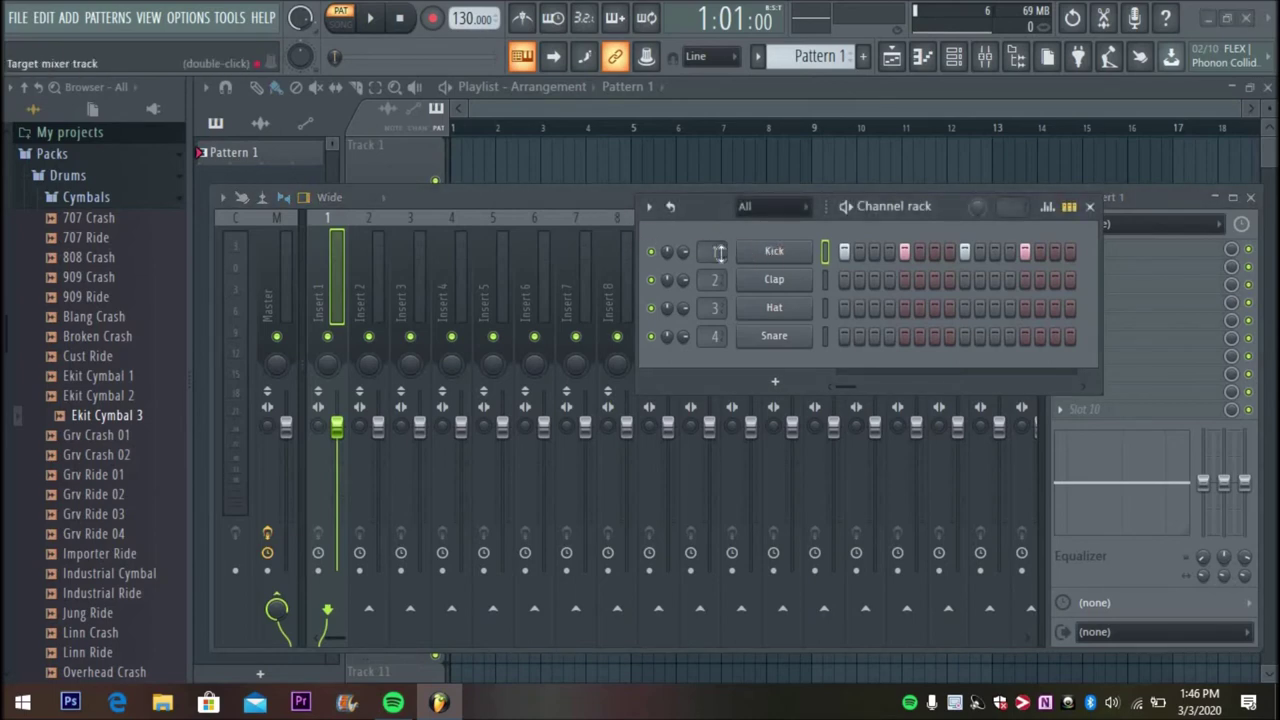
scroll(721, 253, up, 2)
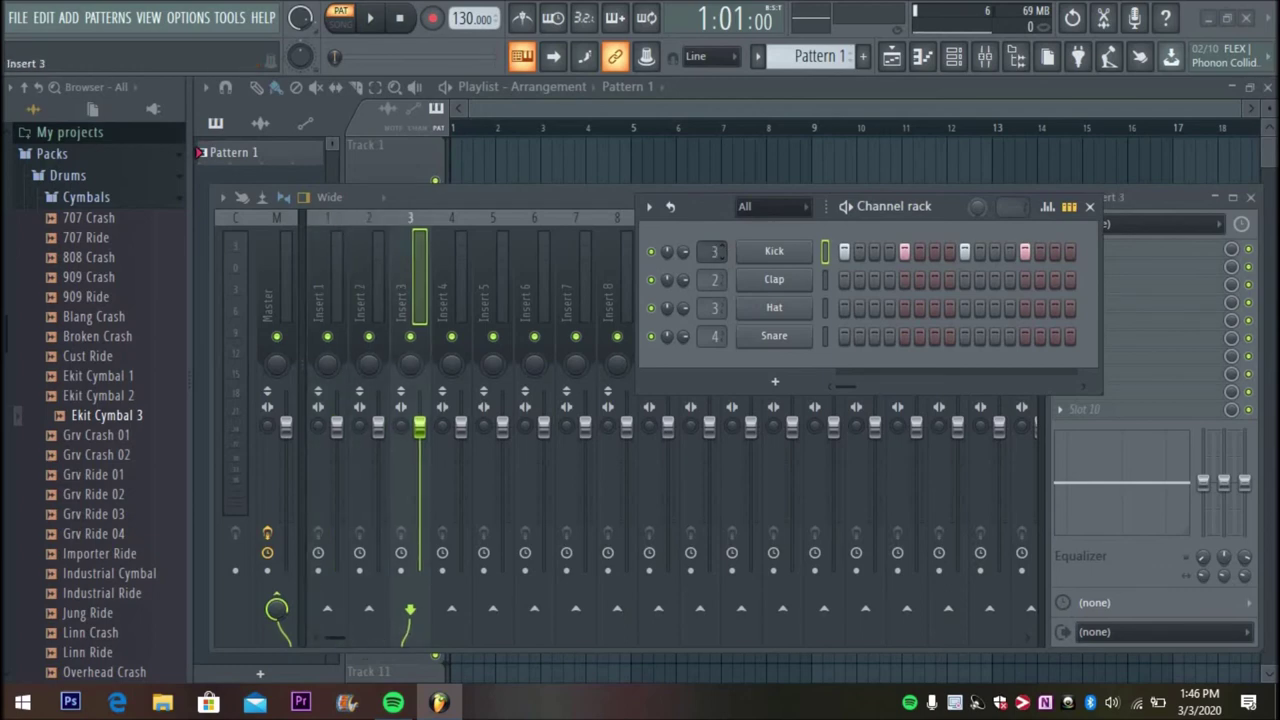
scroll(721, 253, up, 1)
scroll(721, 253, up, 1)
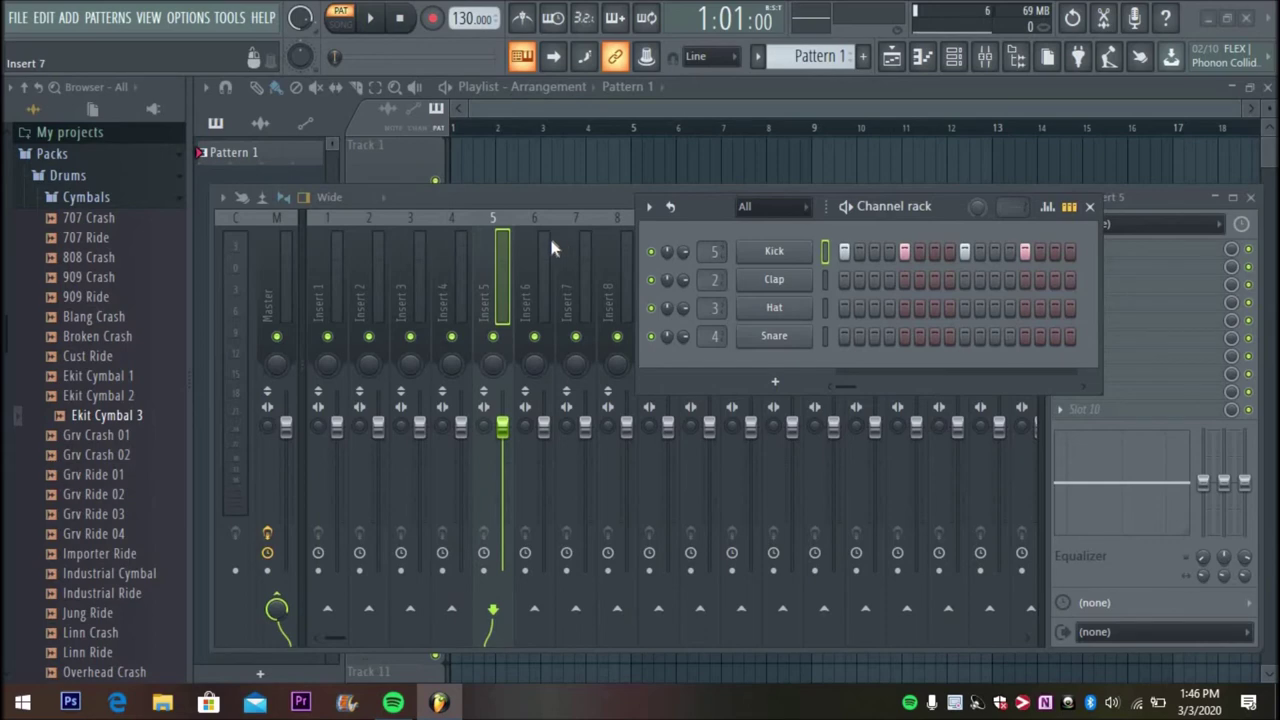
scroll(716, 253, up, 1)
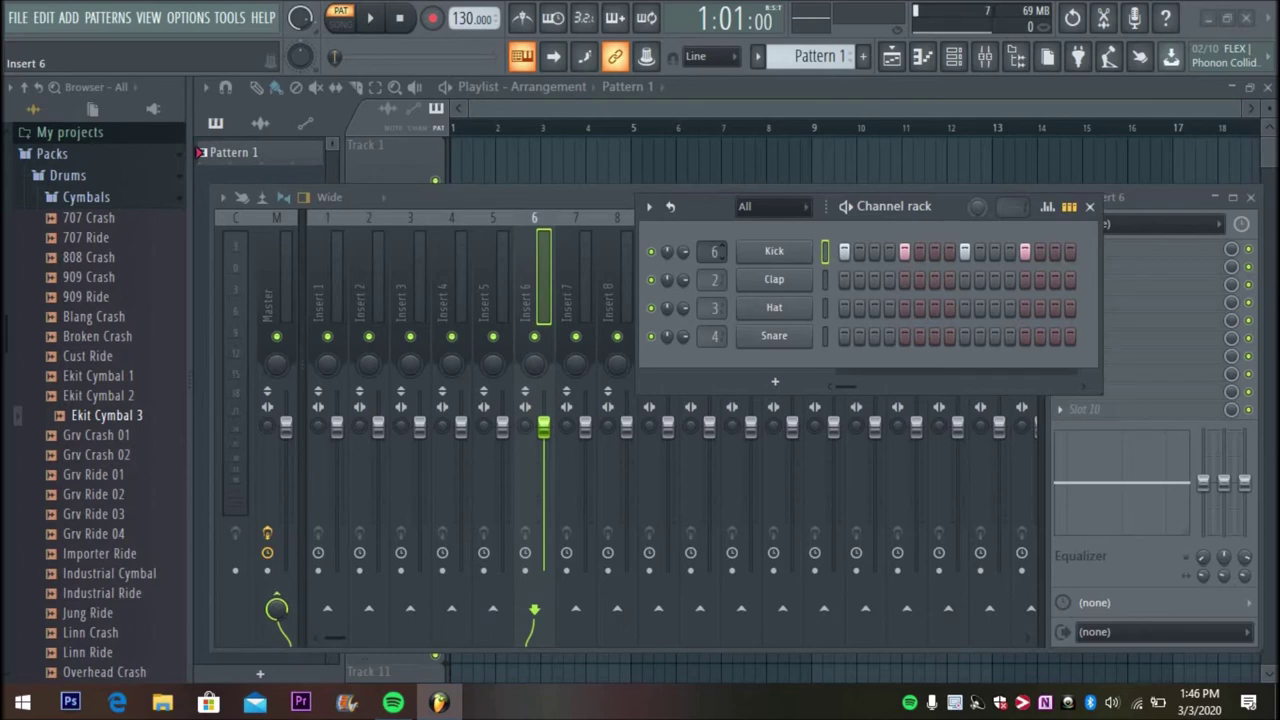
scroll(716, 253, down, 2)
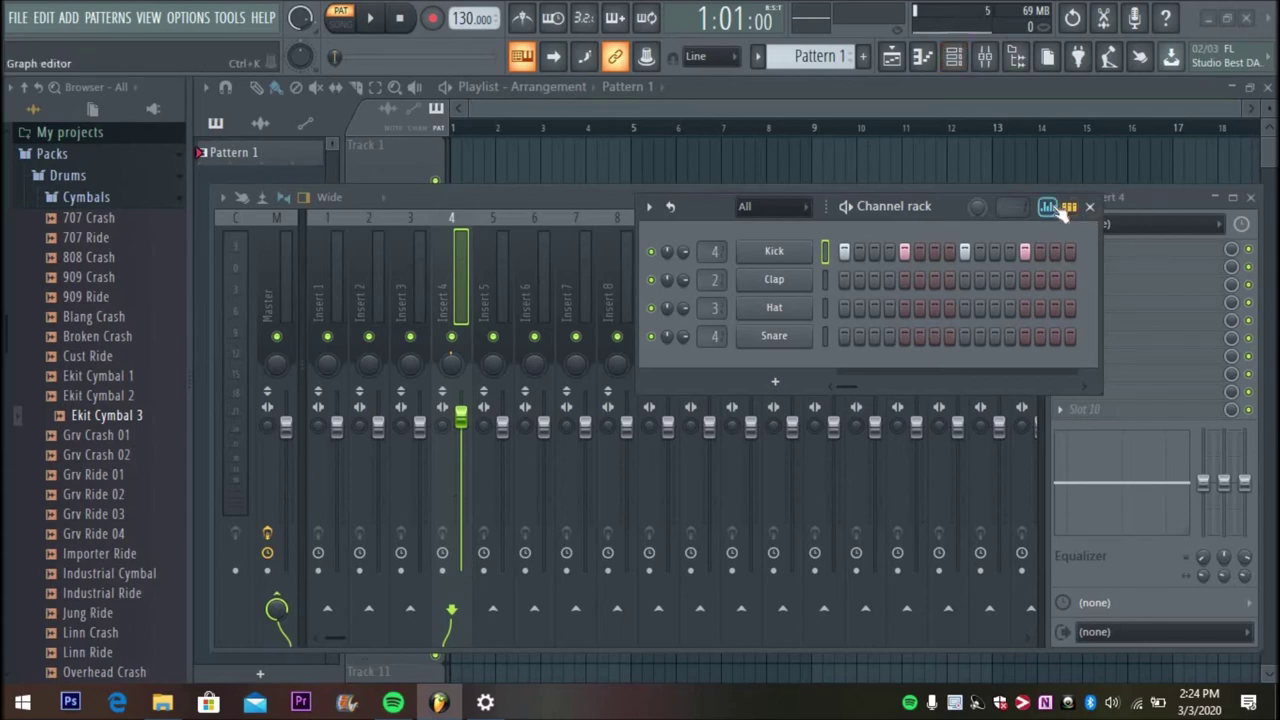
Step: Briefly view the Kick's sampler window, and lower its first step's velocity to 43% in the graph editor
click(774, 252)
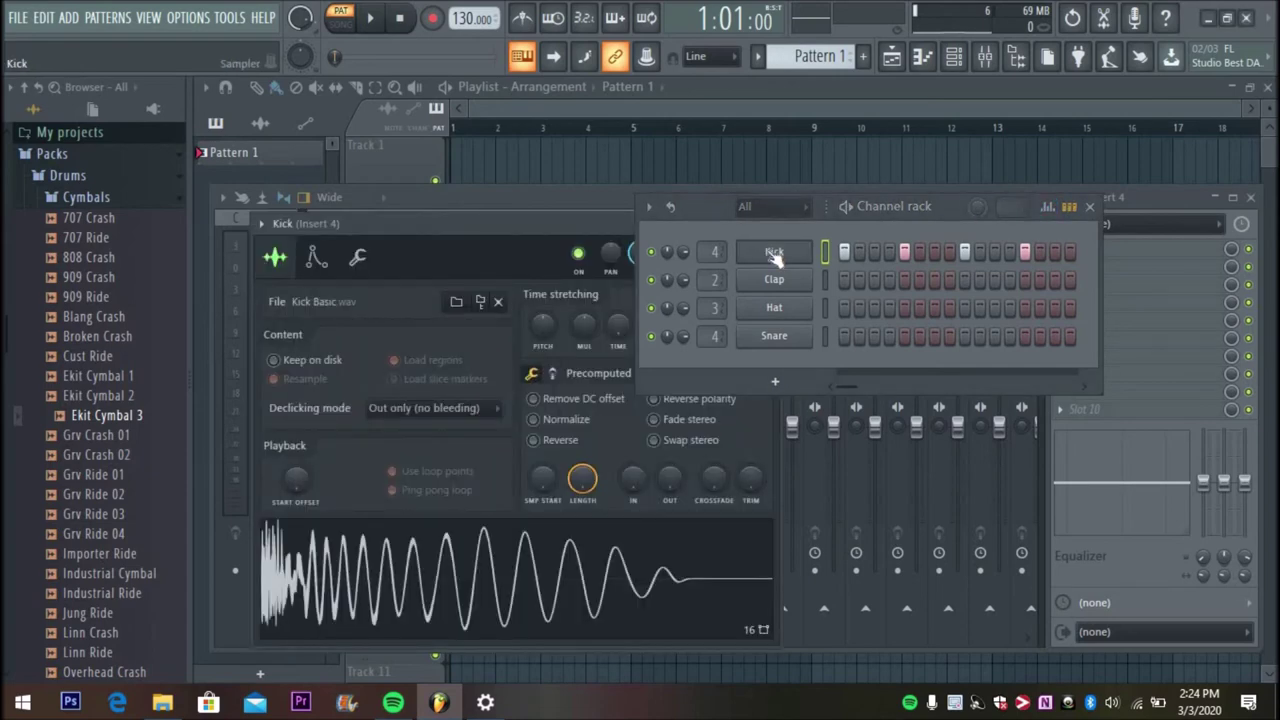
click(774, 254)
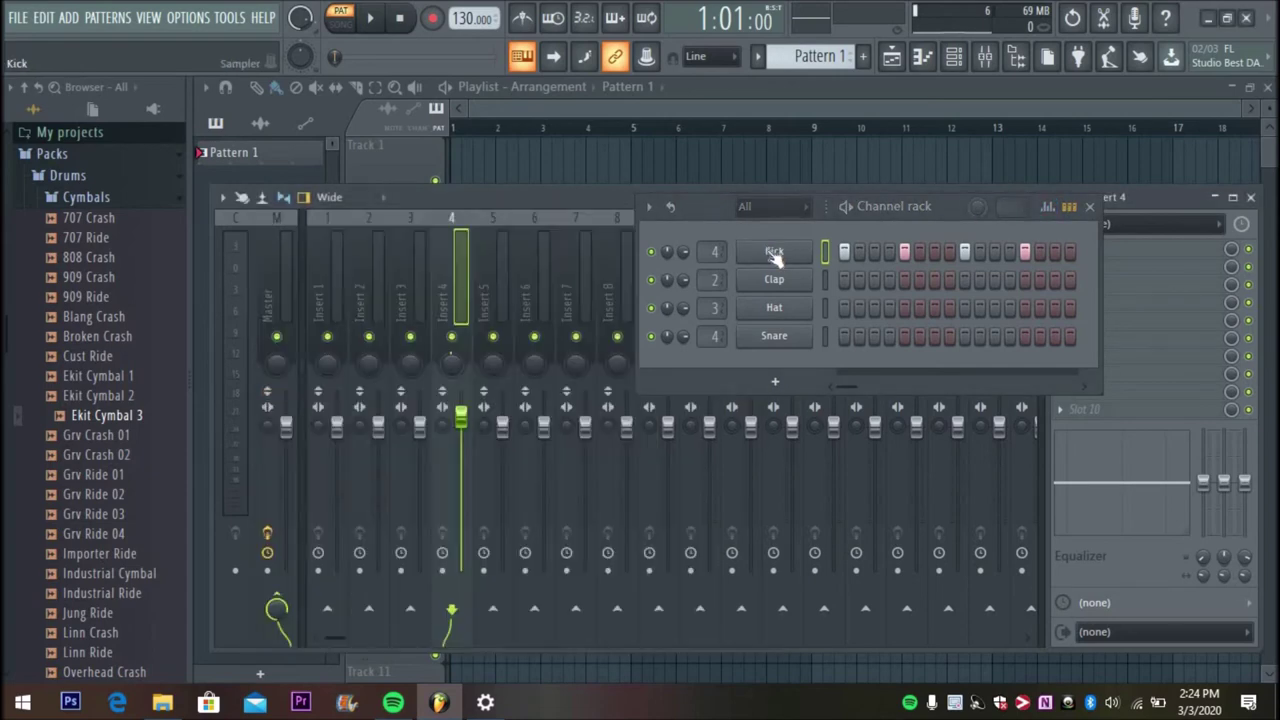
click(1046, 207)
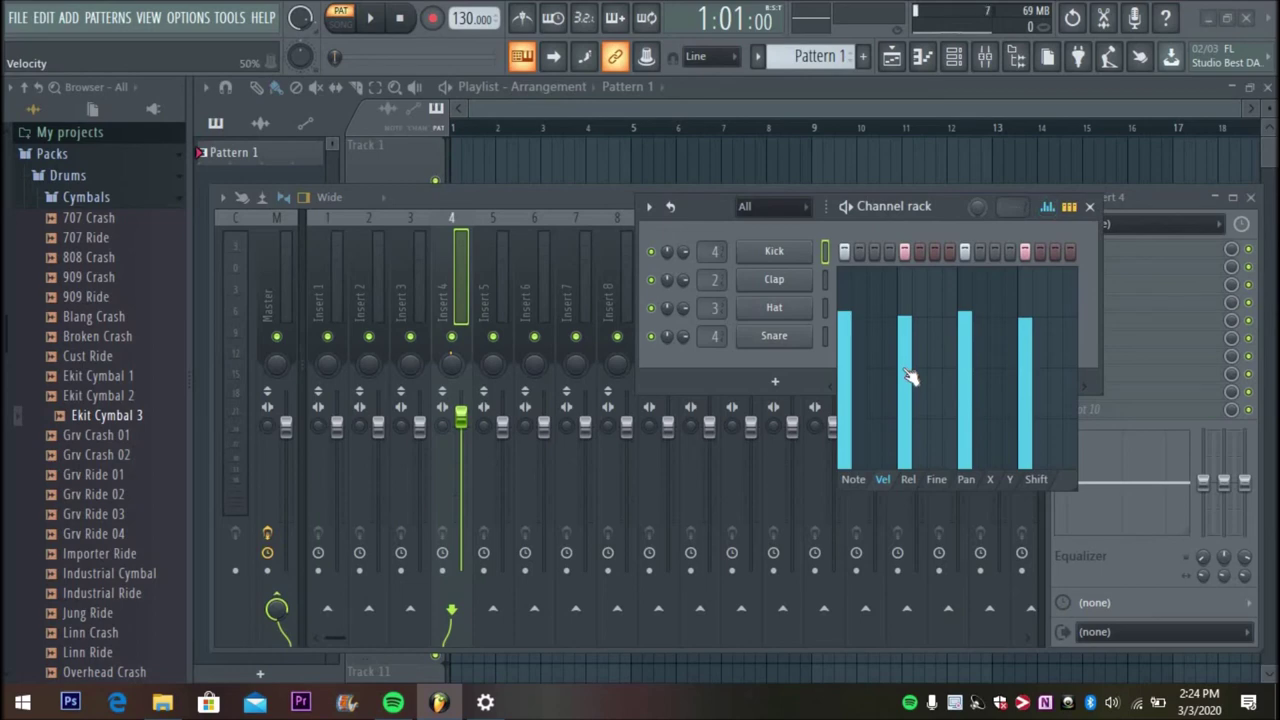
click(850, 390)
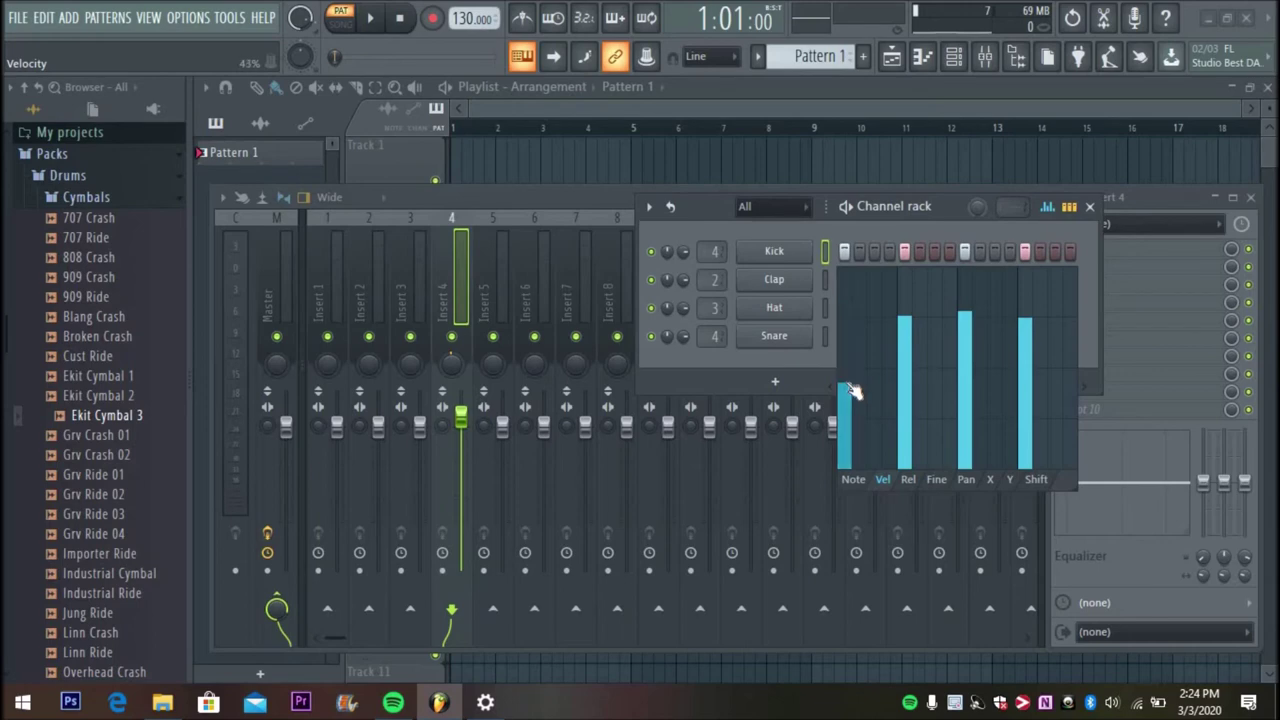
Step: During pattern playback, raise the Kick's first-step velocity and settle it at about 74%, closing the channel rack and pausing when done
key(space)
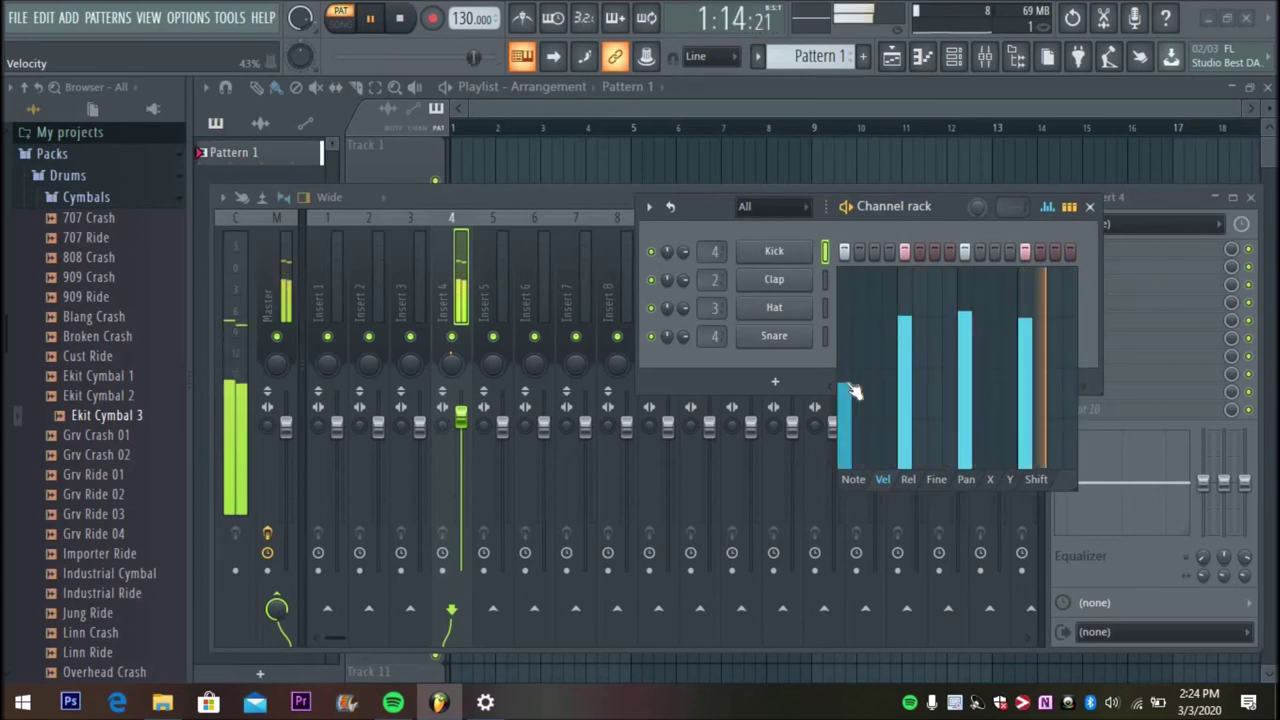
drag(849, 385, 848, 303)
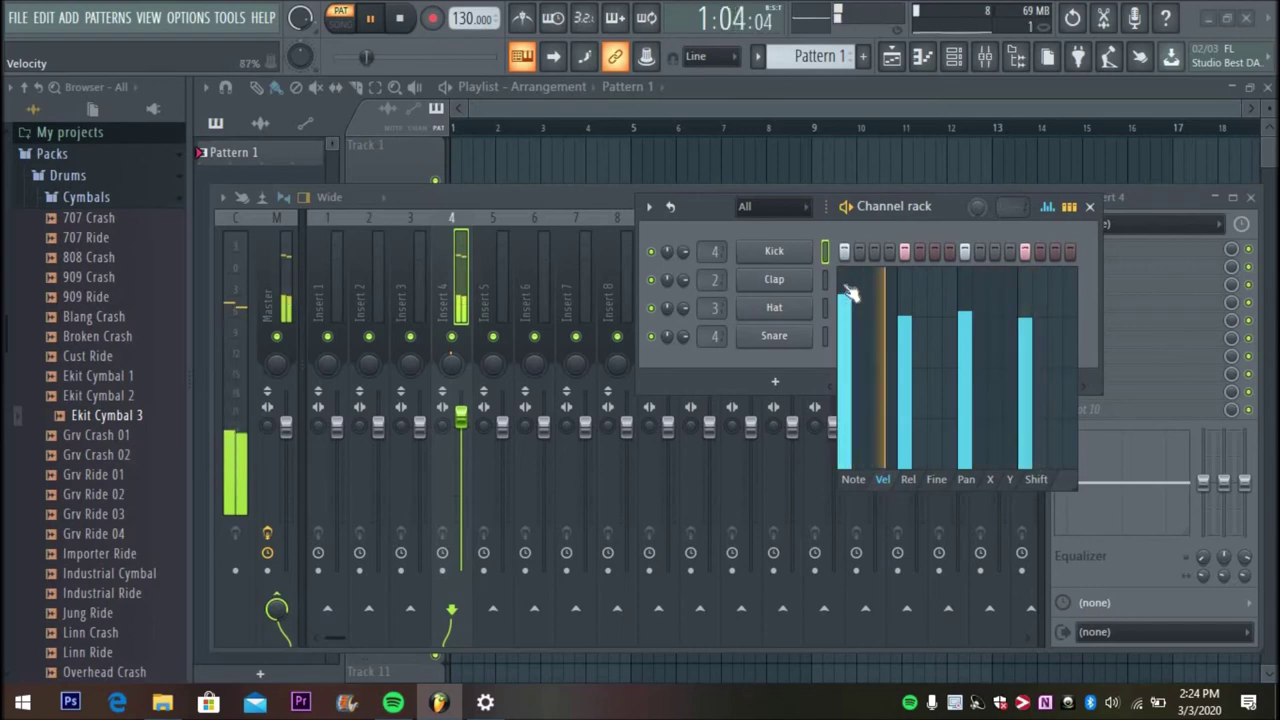
drag(846, 280, 849, 320)
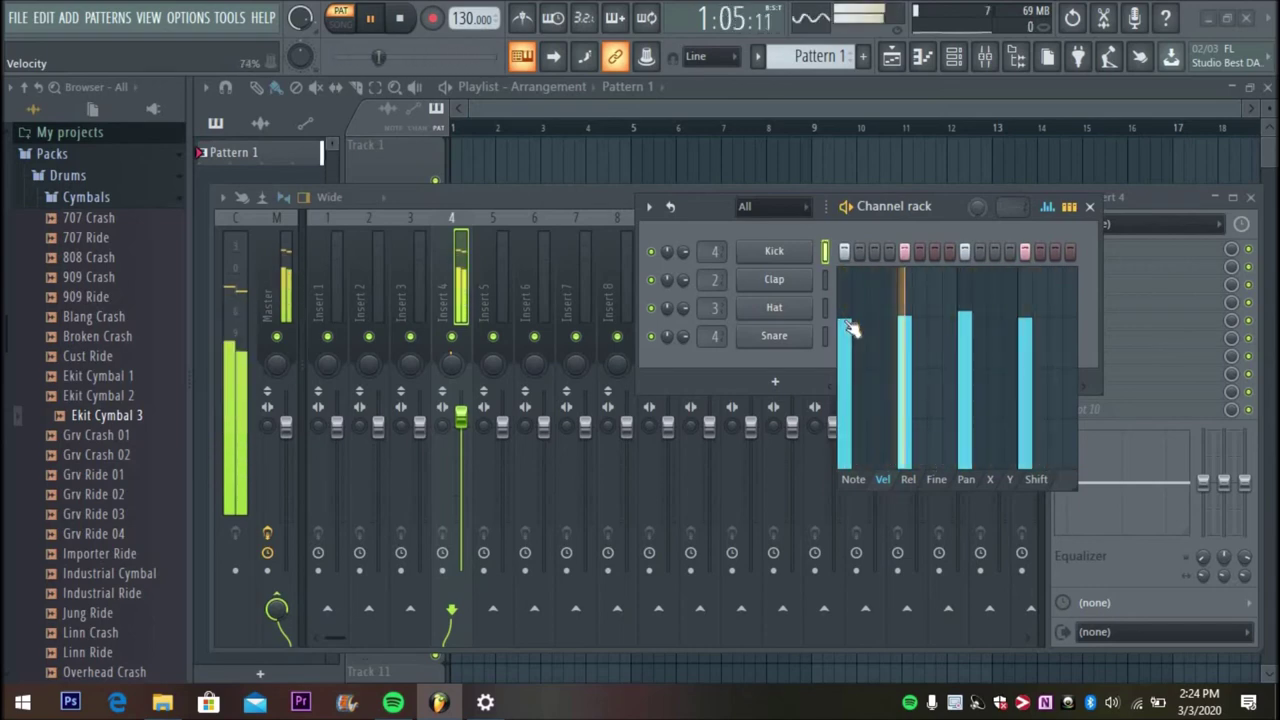
click(1092, 206)
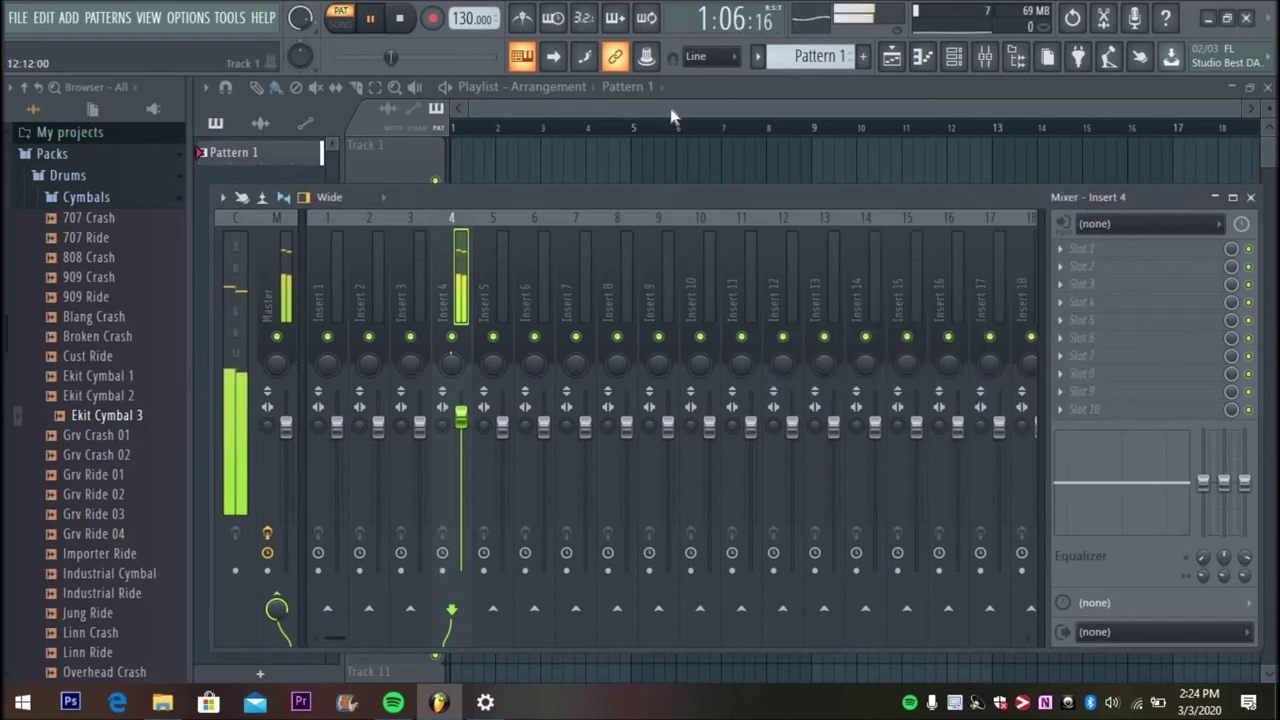
click(370, 18)
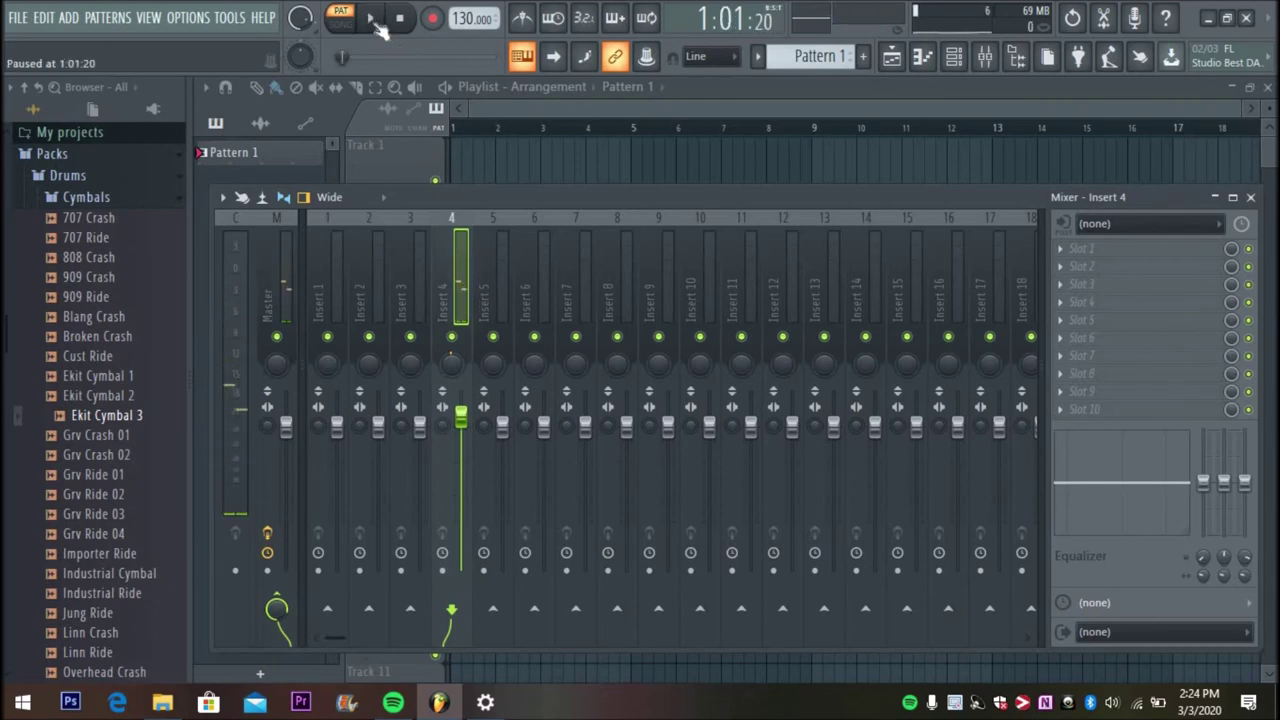
Step: Bring back the channel rack, lower the Insert 4 mixer fader slightly, and play the pattern
click(955, 58)
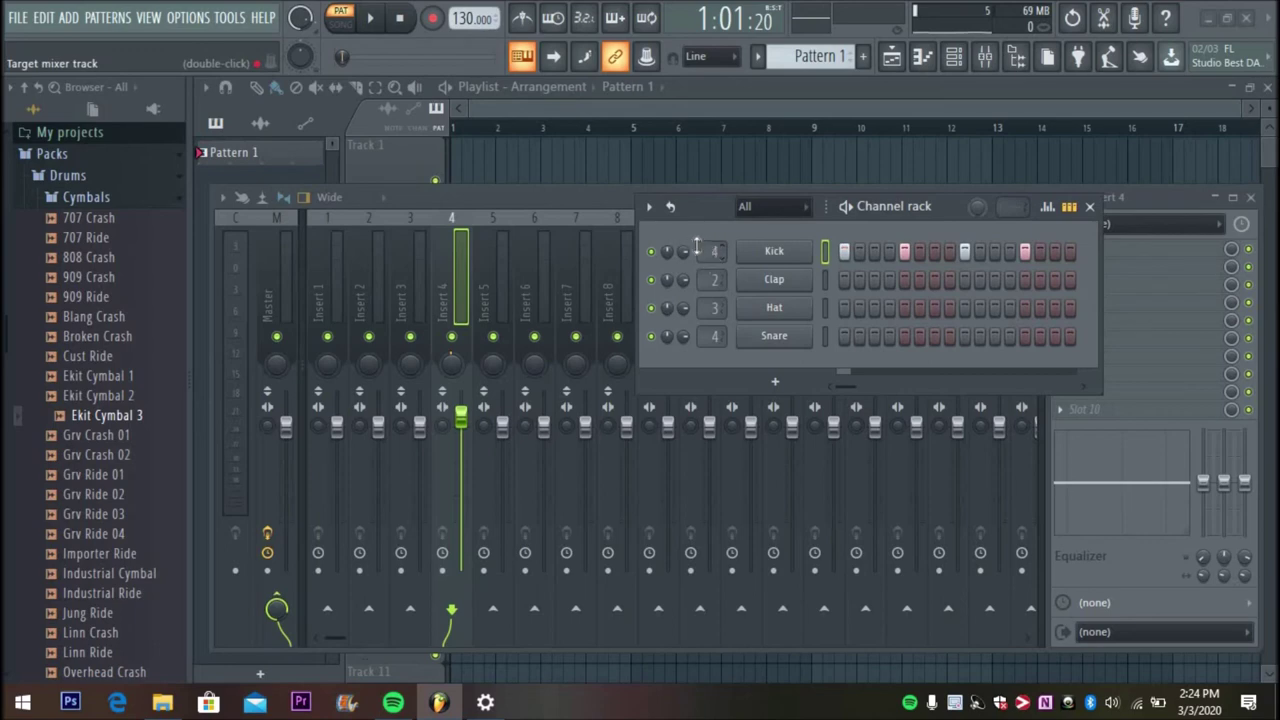
scroll(715, 252, up, 3)
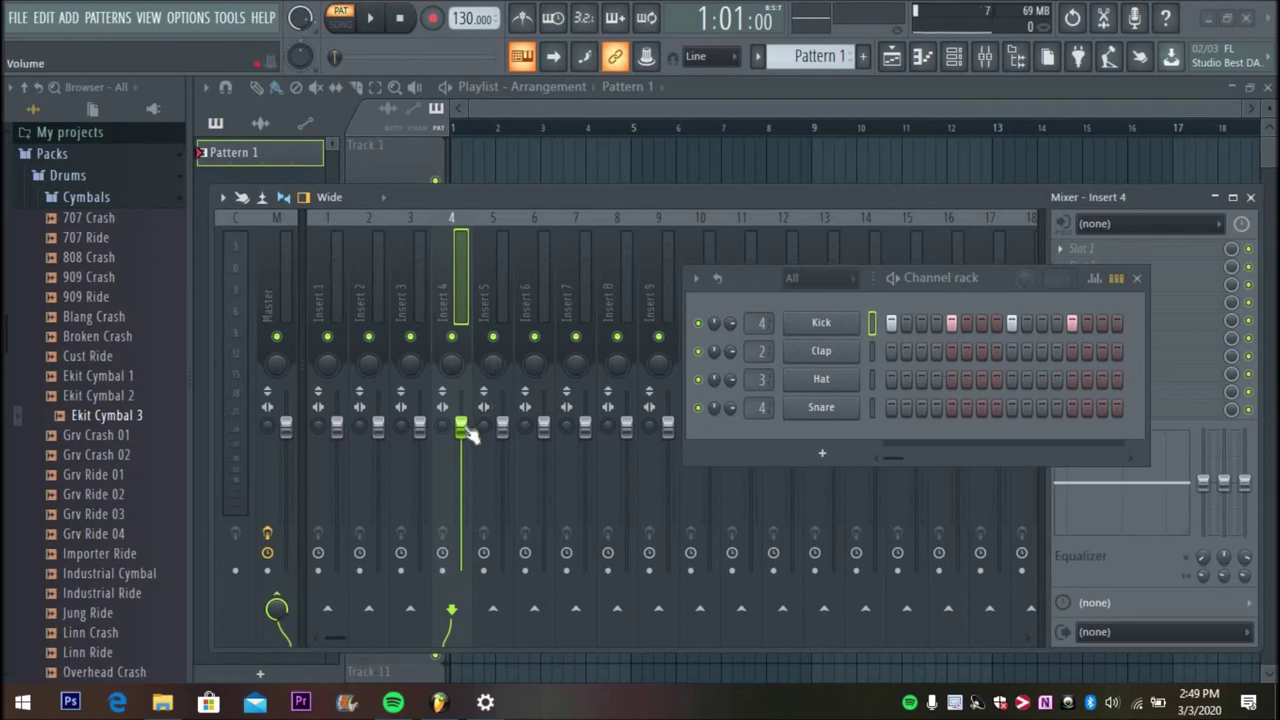
drag(470, 434, 466, 476)
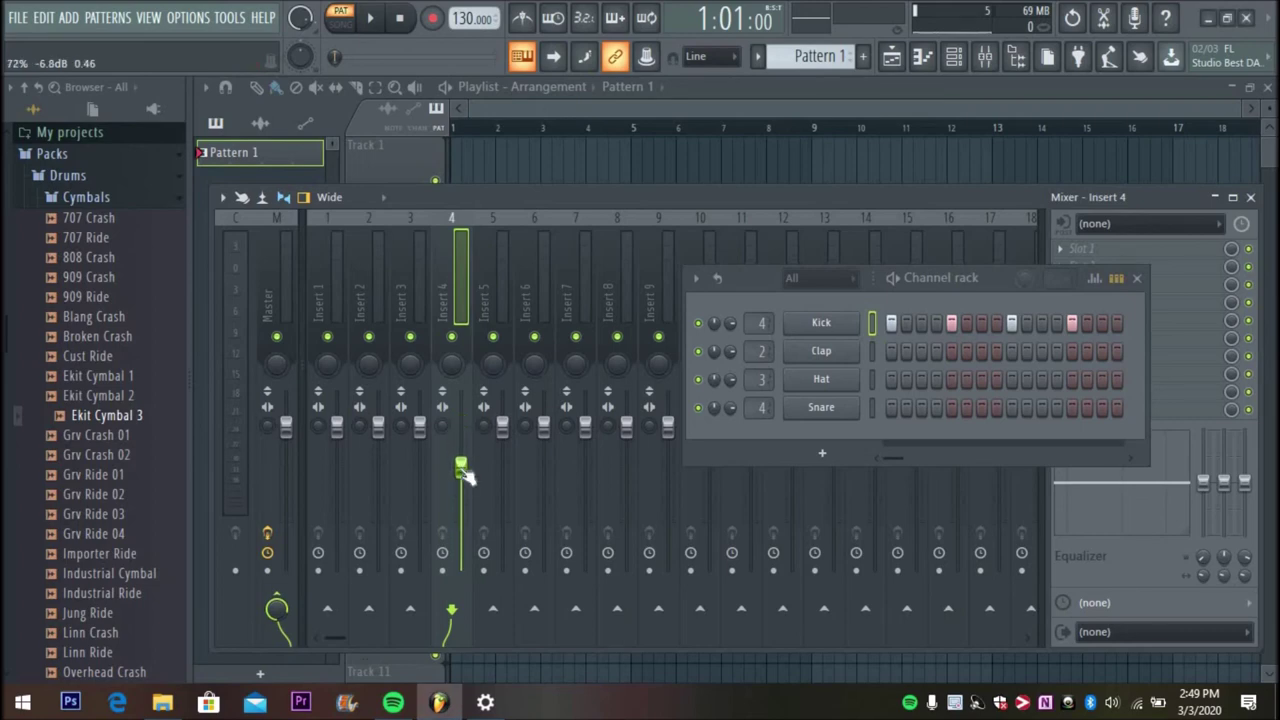
drag(466, 476, 466, 445)
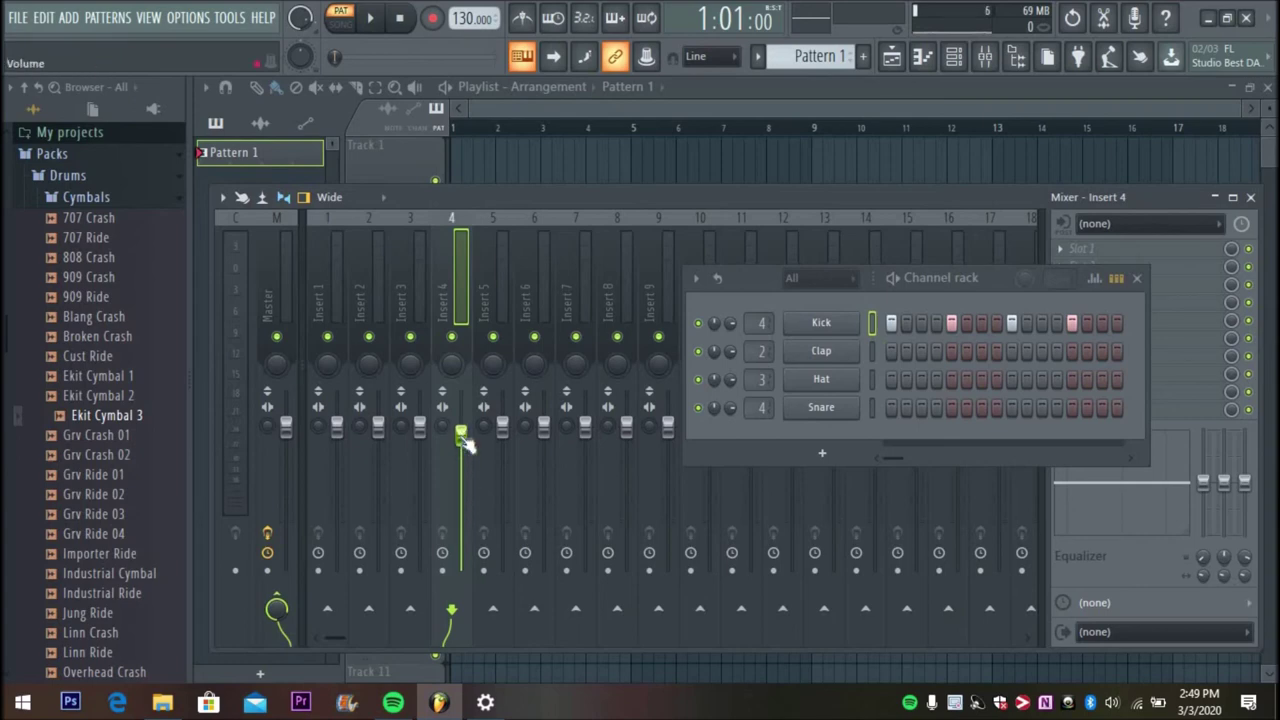
click(372, 19)
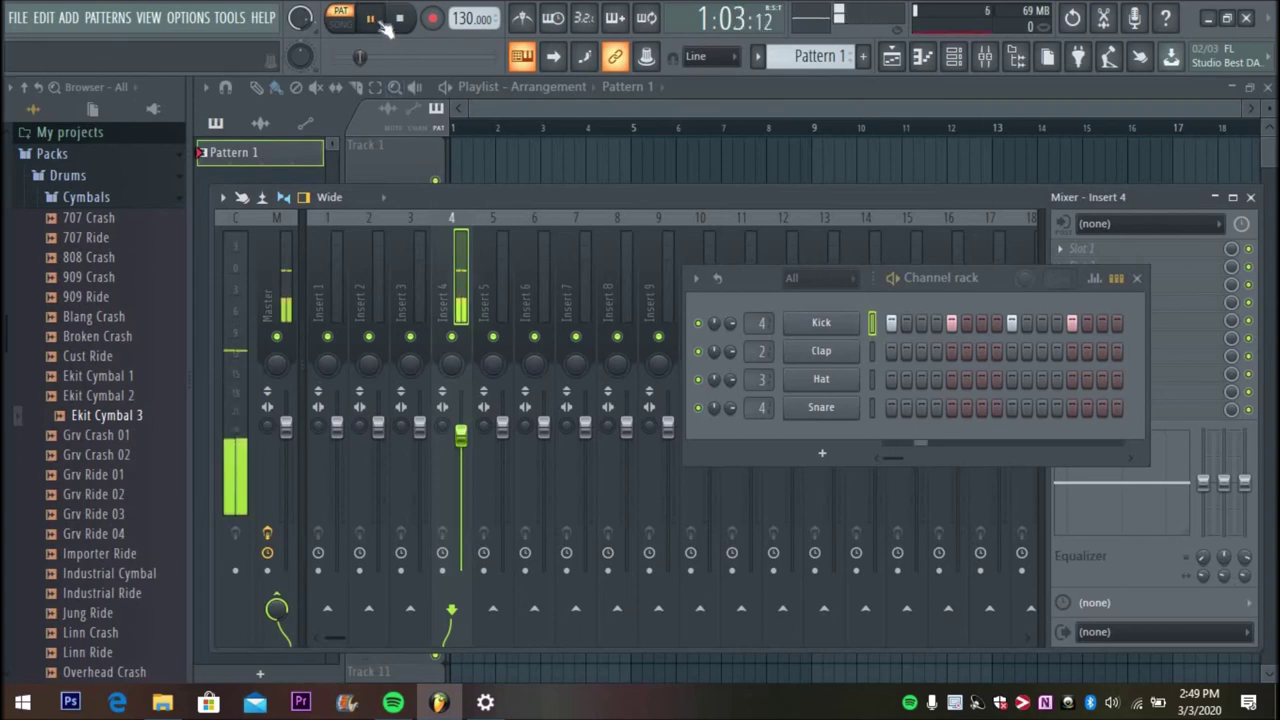
Step: Raise the Insert 4 fader slightly, sweep the track's panning left and back to centre, and close the mixer
mouse_move(461, 434)
mouse_down()
mouse_move(461, 551)
mouse_move(461, 432)
mouse_up()
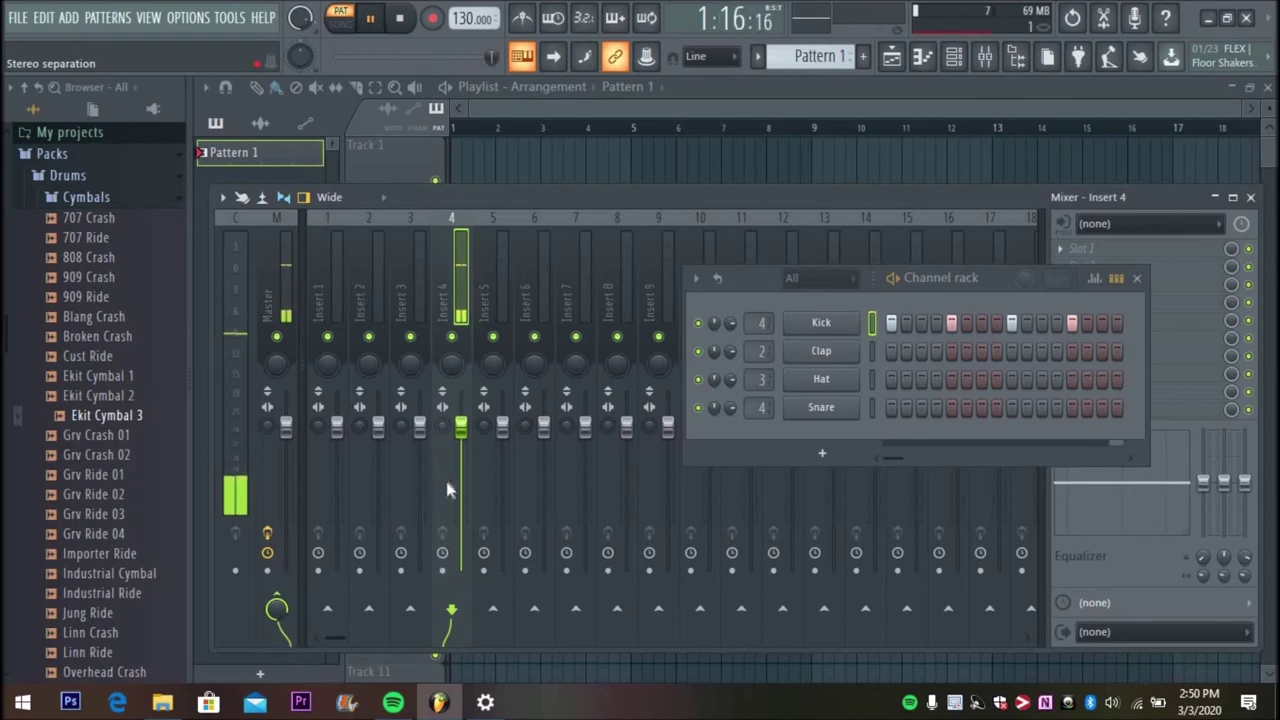
mouse_move(447, 425)
mouse_down()
mouse_move(447, 399)
mouse_move(447, 437)
mouse_up()
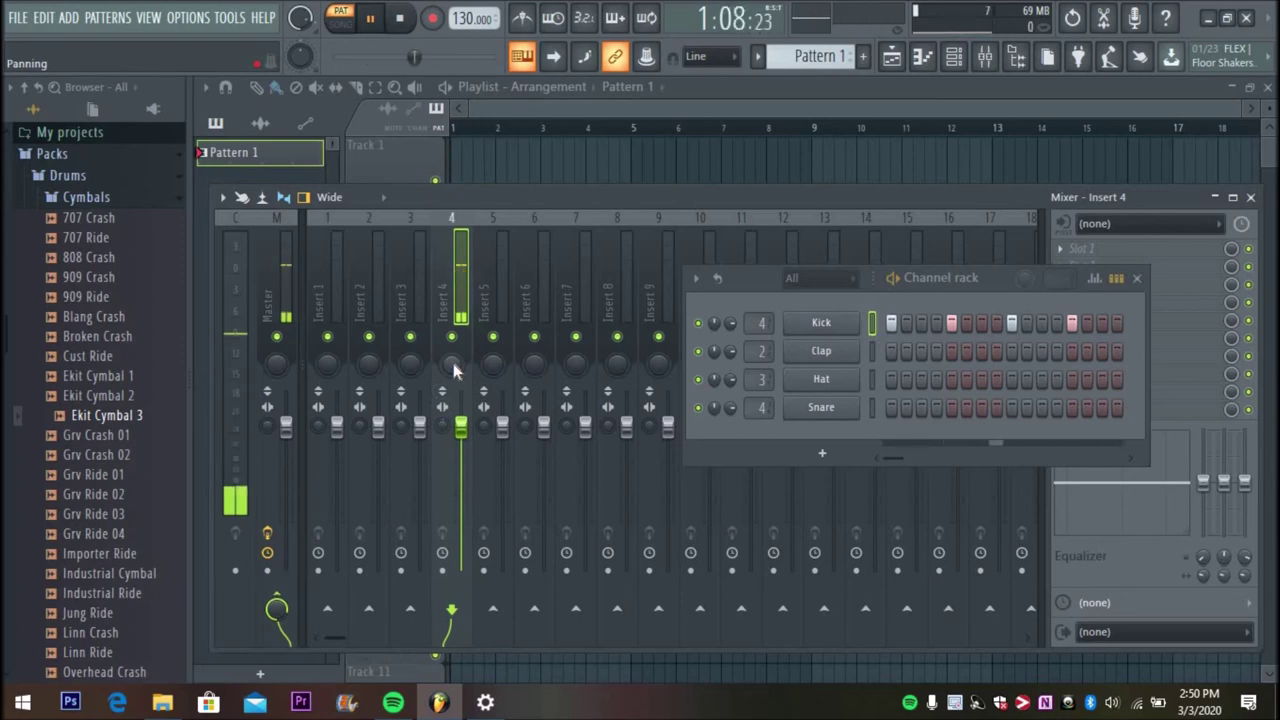
drag(453, 364, 453, 390)
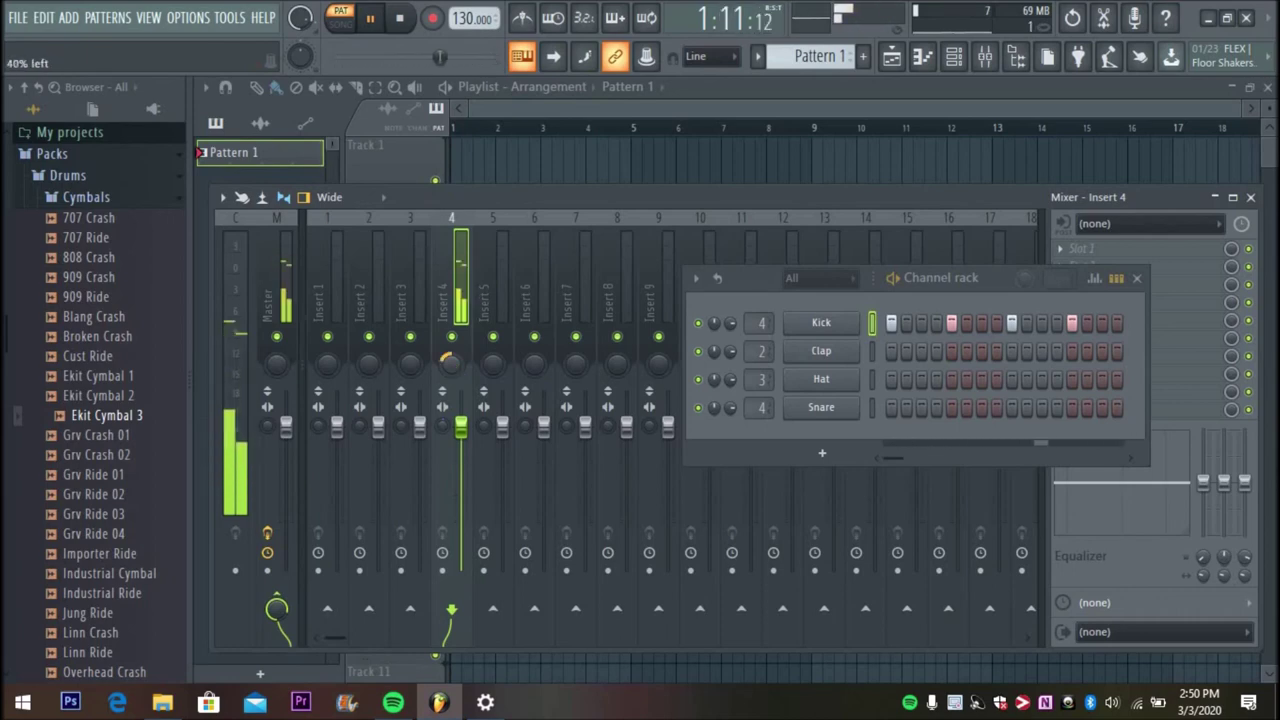
drag(453, 390, 453, 336)
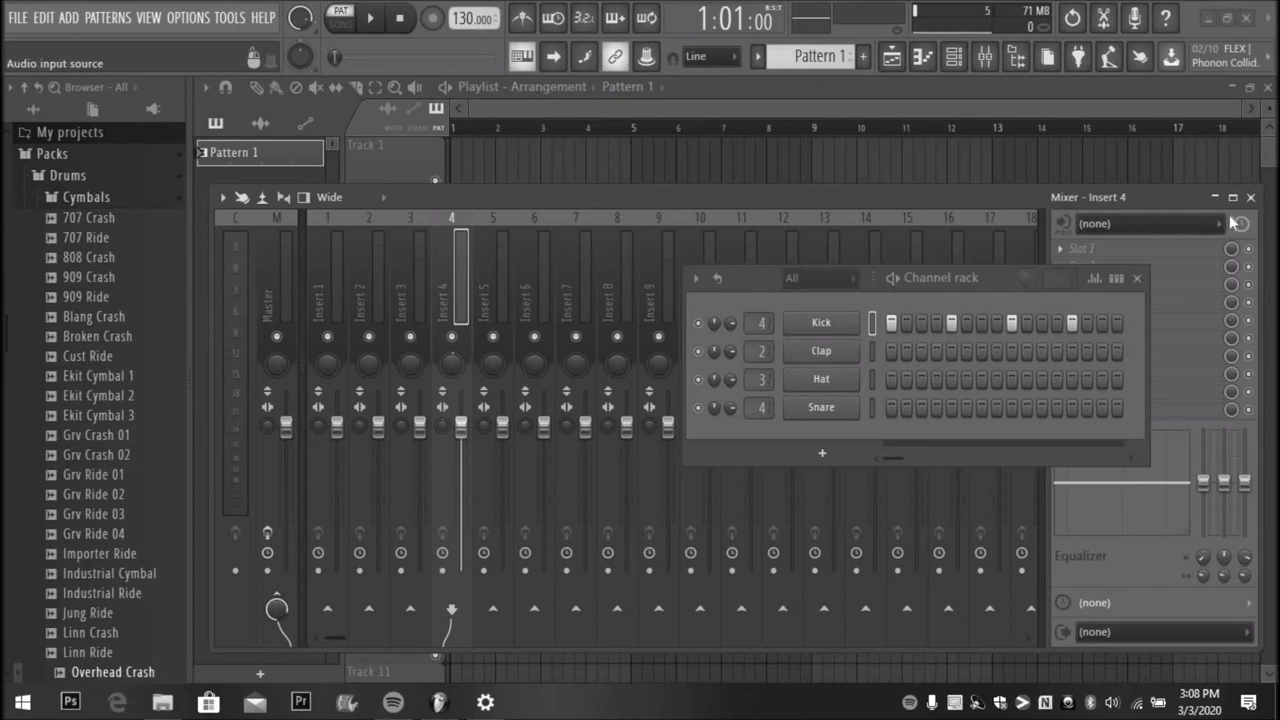
click(1255, 199)
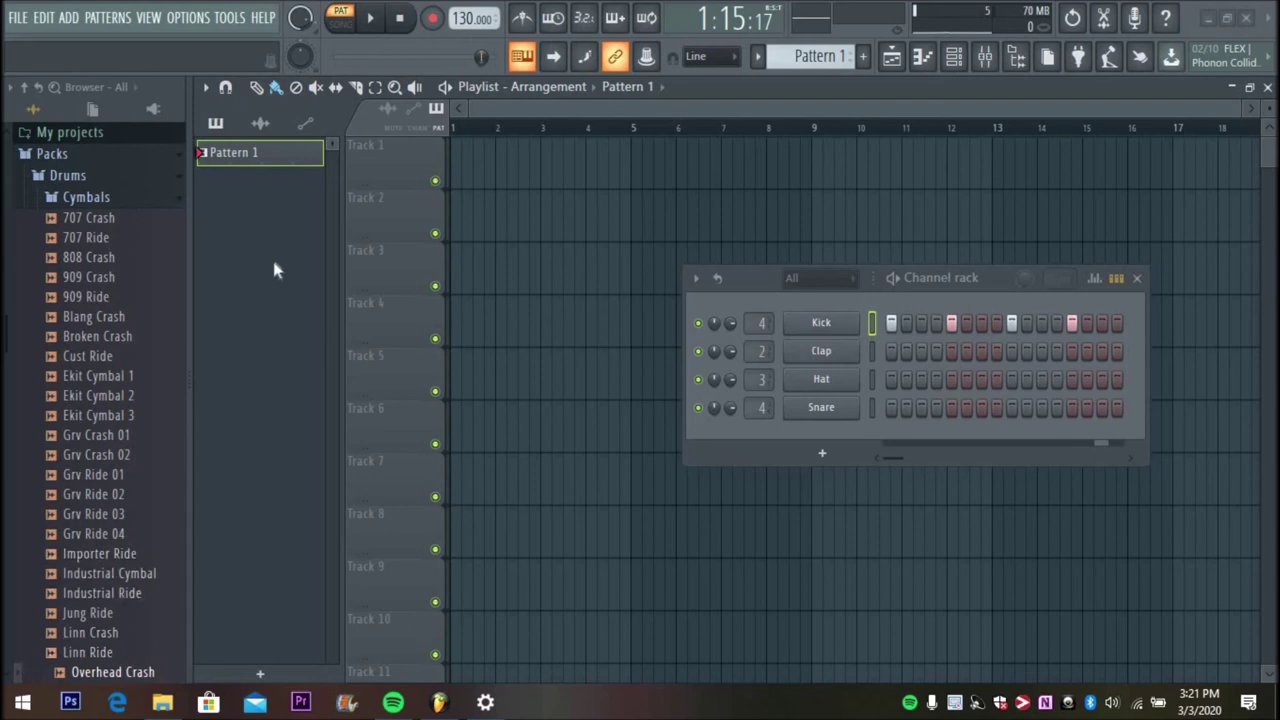
Step: Place a trial Pattern 1 clip at bar 1 of Track 1 in the playlist, and delete it
click(257, 160)
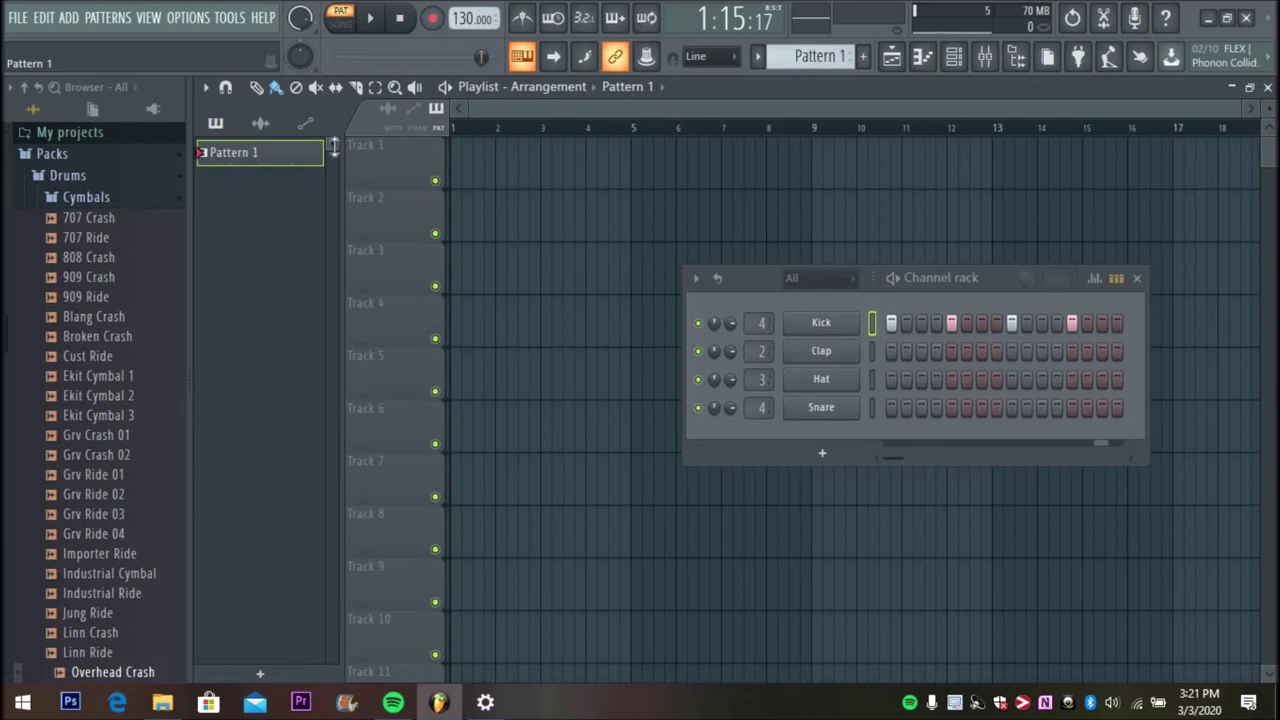
click(463, 173)
drag(471, 171, 457, 171)
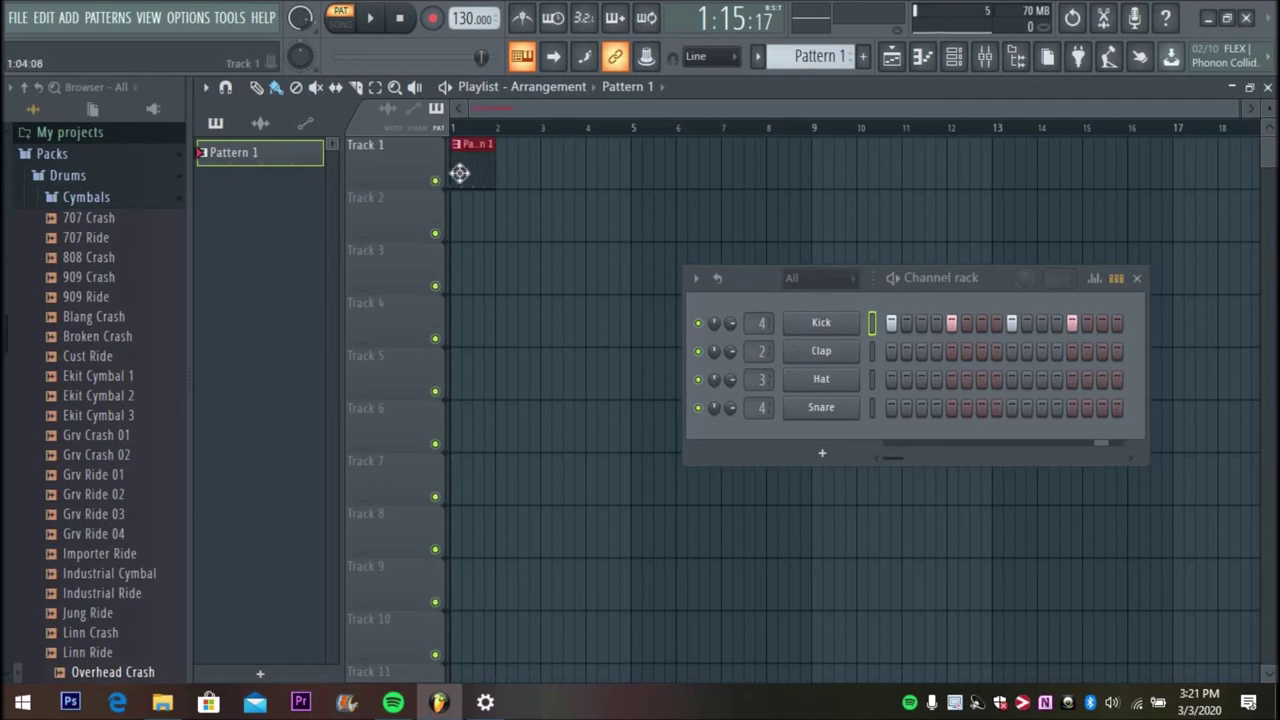
right_click(469, 168)
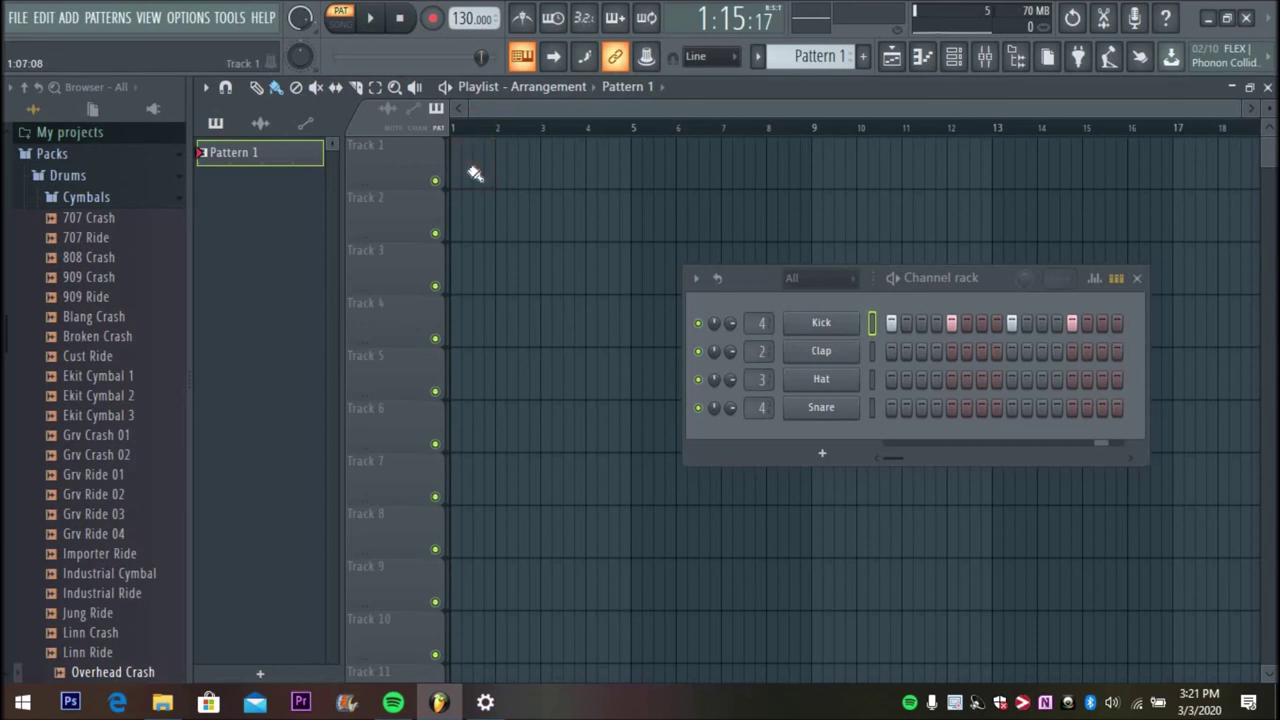
Step: Fill bars 1 to 4 of playlist Track 1 with four back-to-back Pattern 1 clips
click(462, 175)
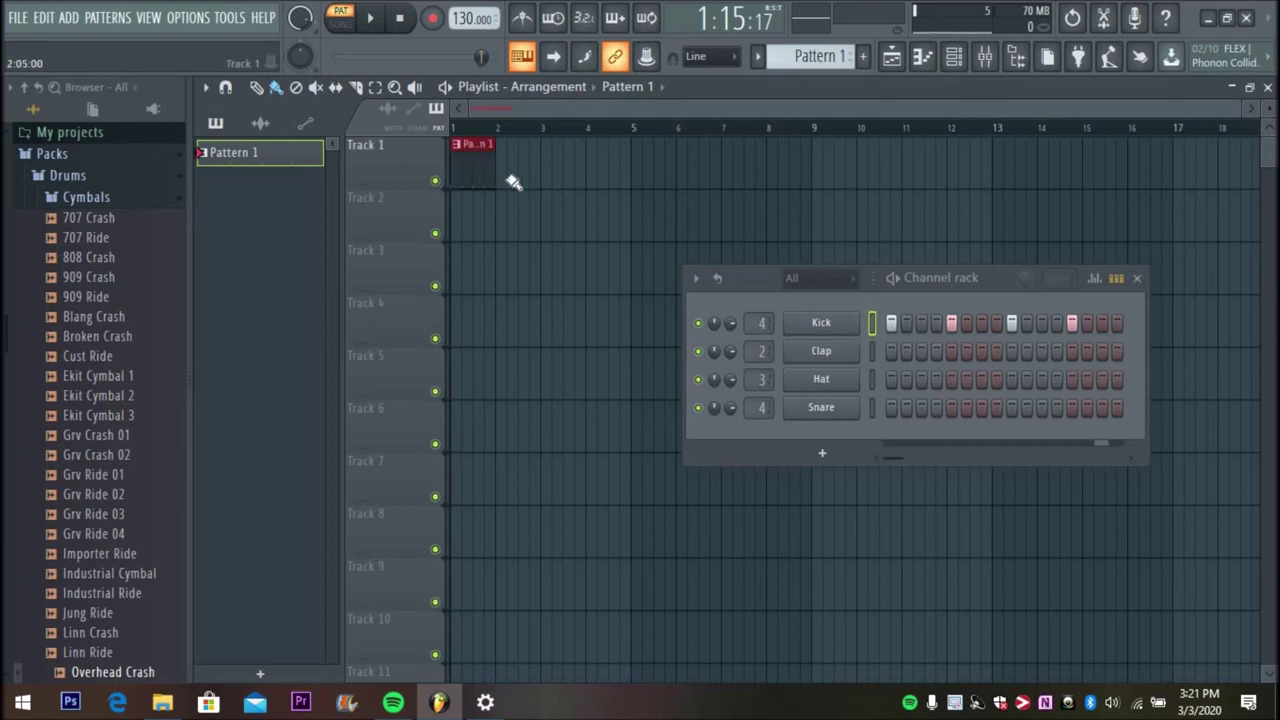
click(507, 177)
drag(531, 176, 520, 171)
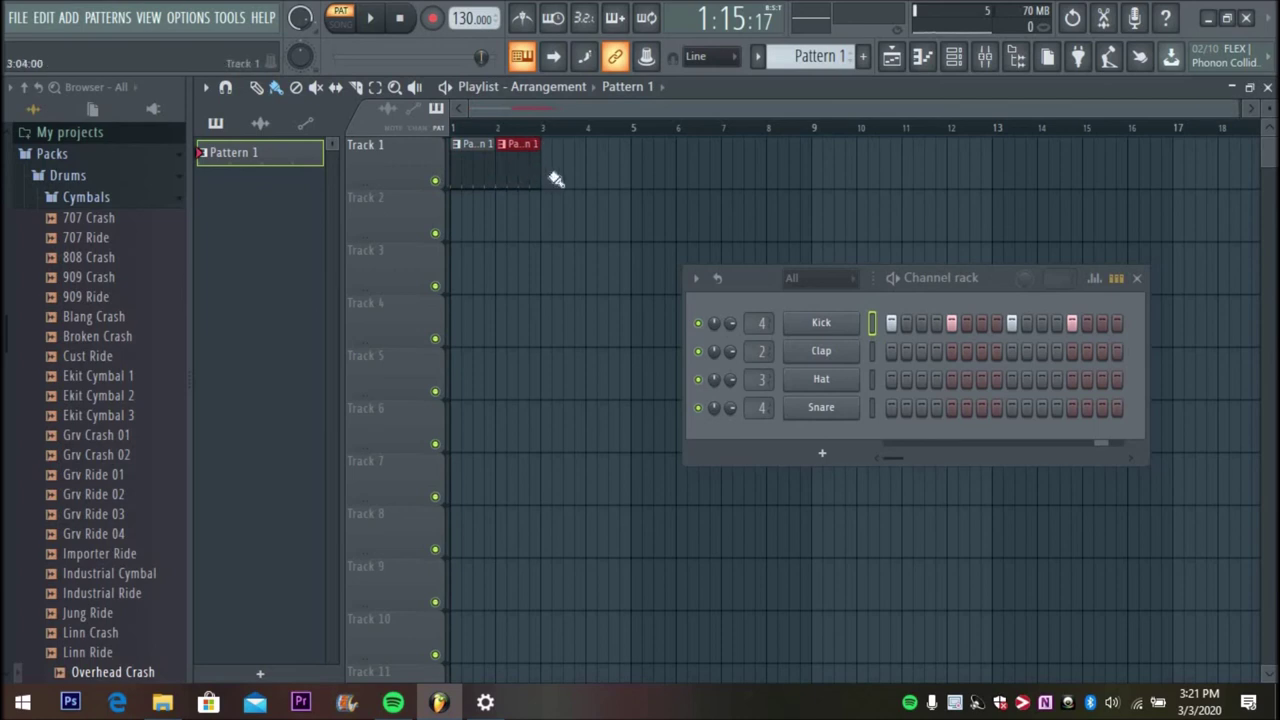
click(560, 177)
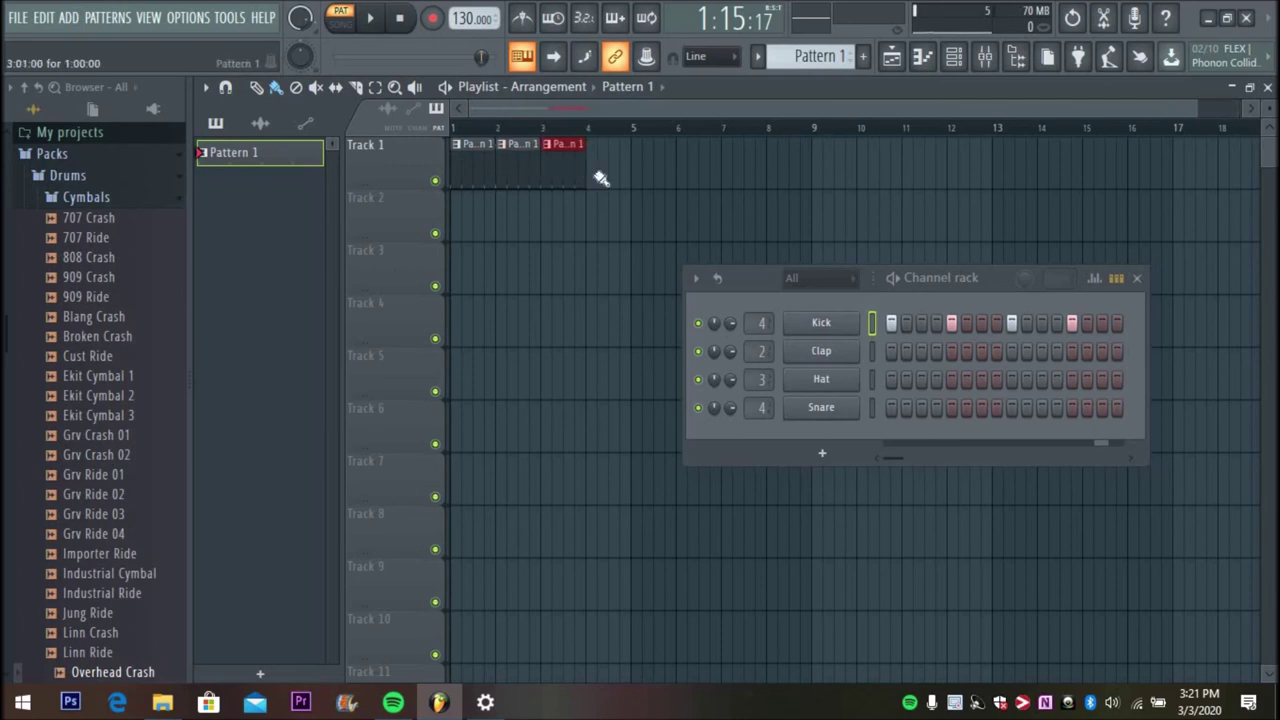
click(606, 178)
drag(610, 178, 602, 178)
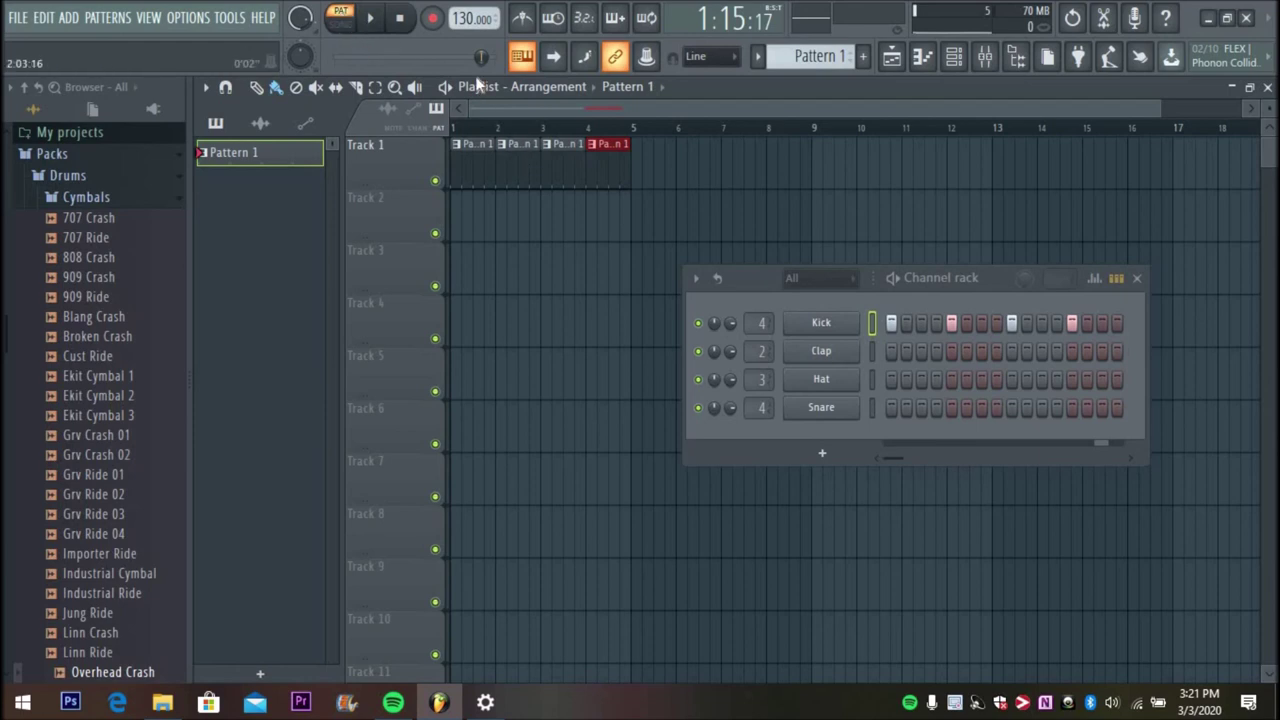
Step: Play and pause the pattern briefly, and switch playback to song mode to play the arrangement
click(378, 25)
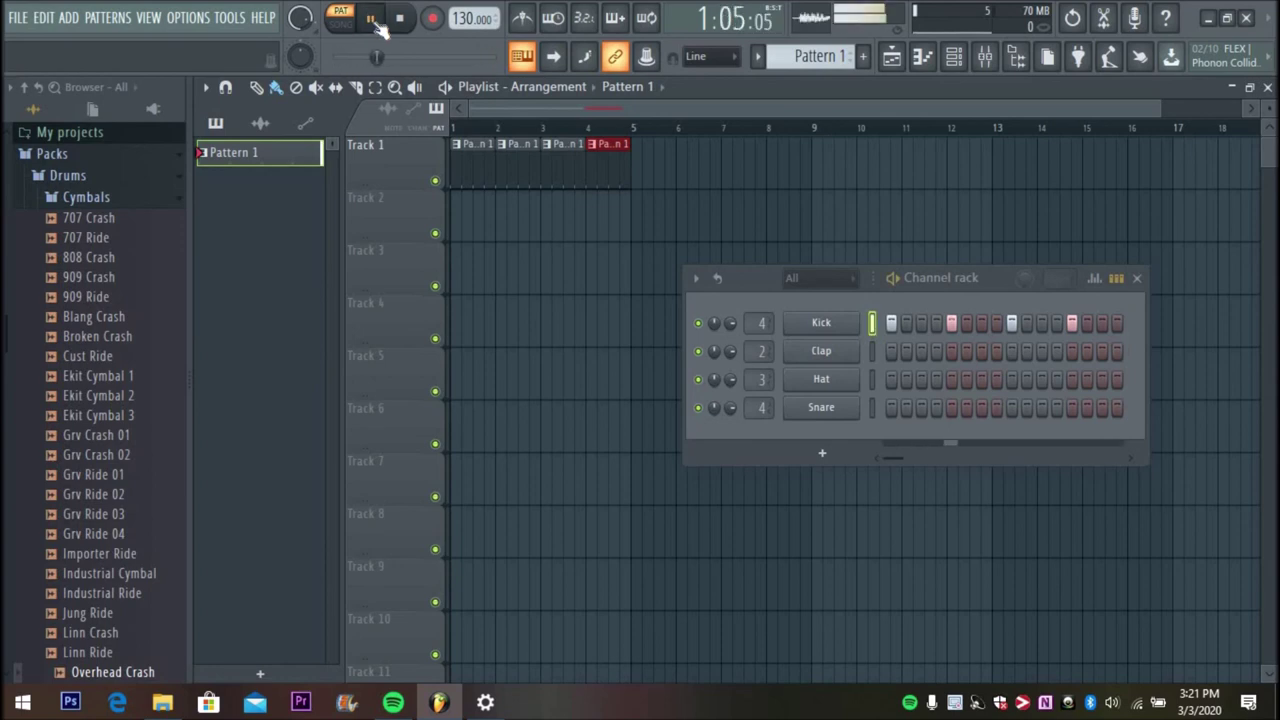
click(370, 20)
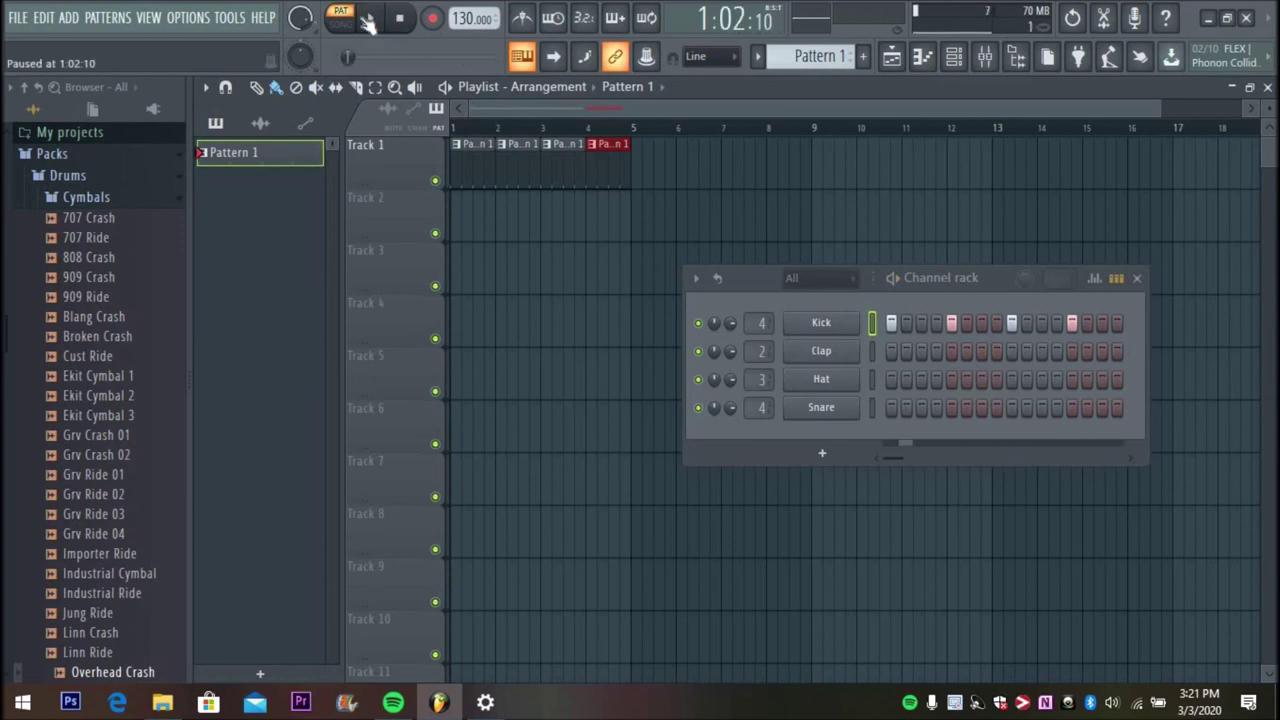
click(345, 20)
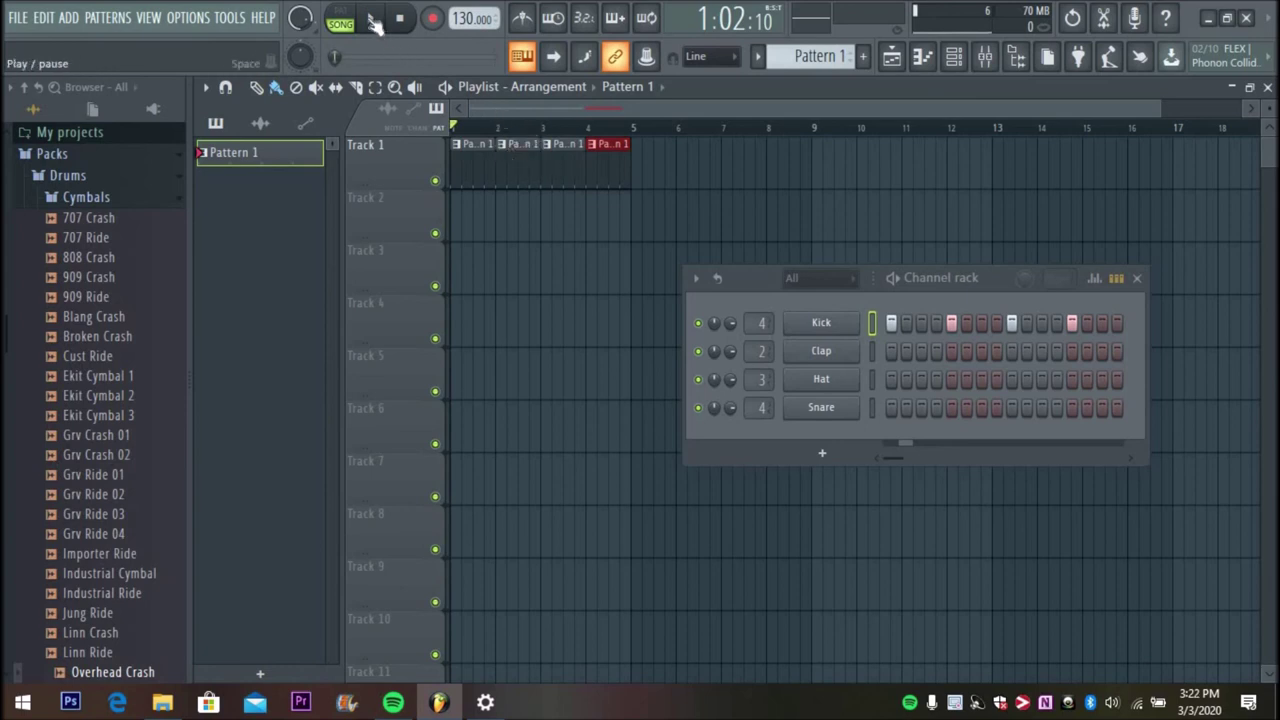
click(373, 22)
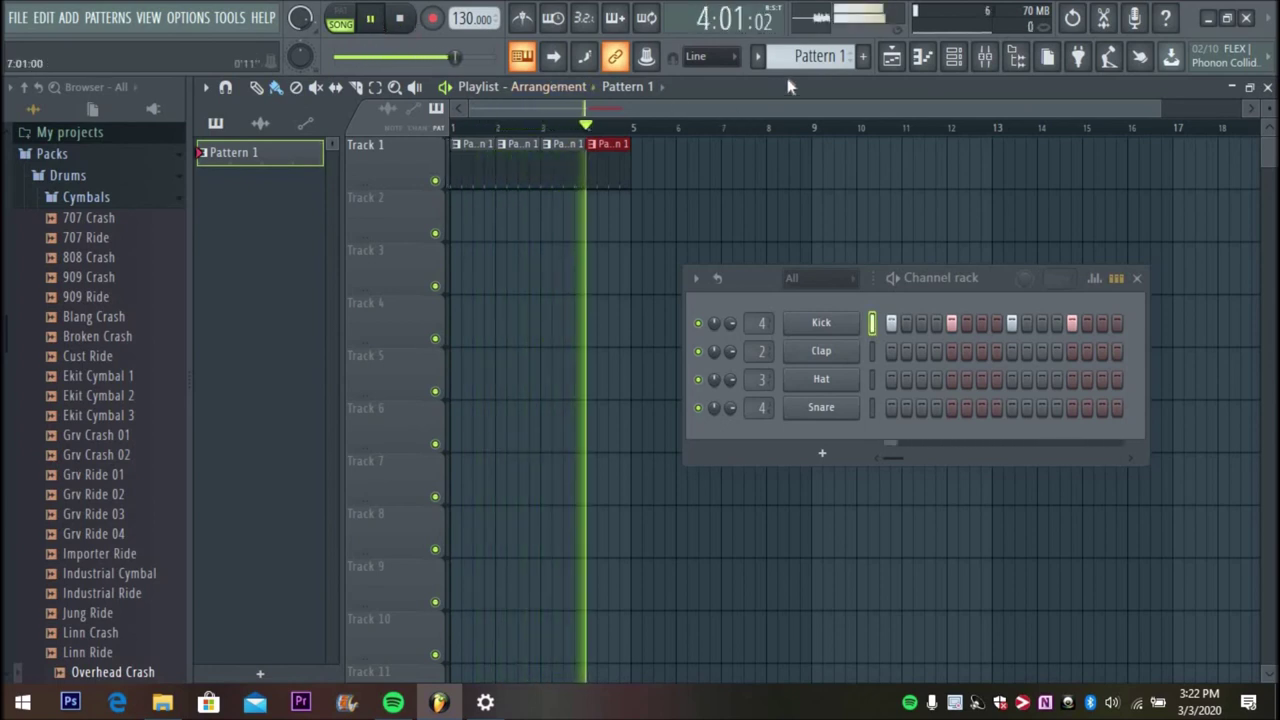
Step: Create a new pattern named "drum 2"
click(864, 58)
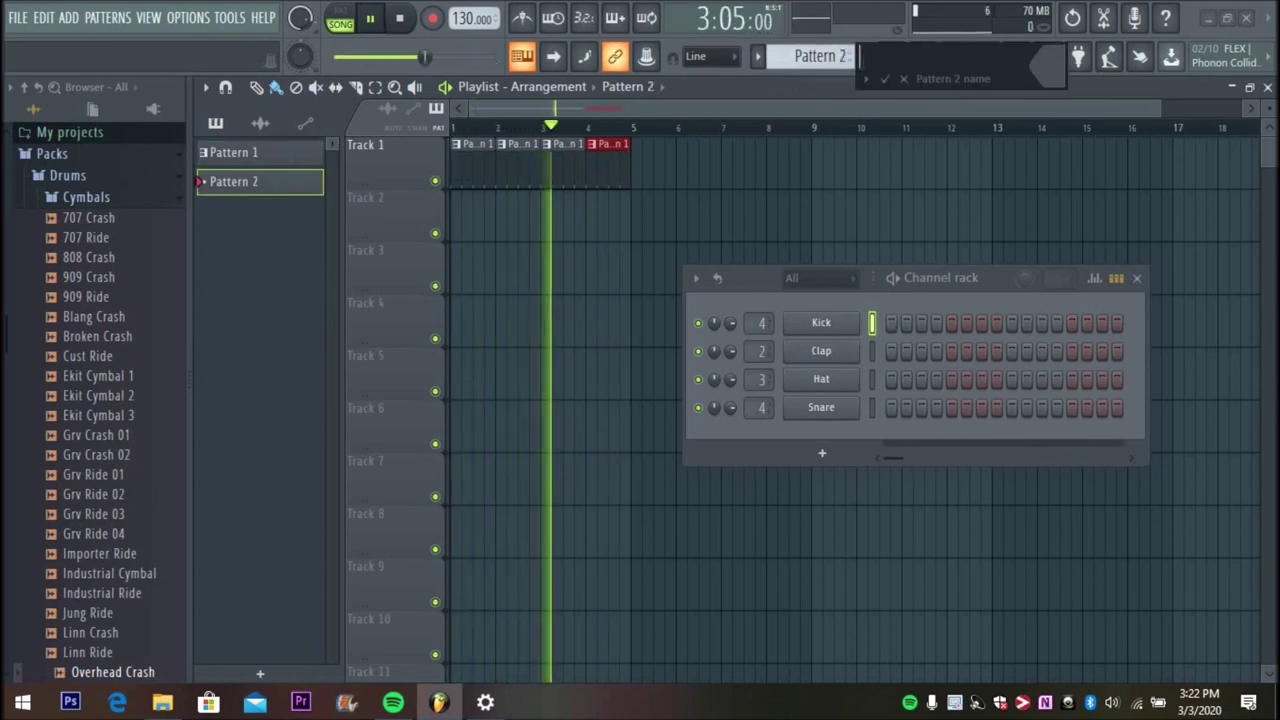
text(dr)
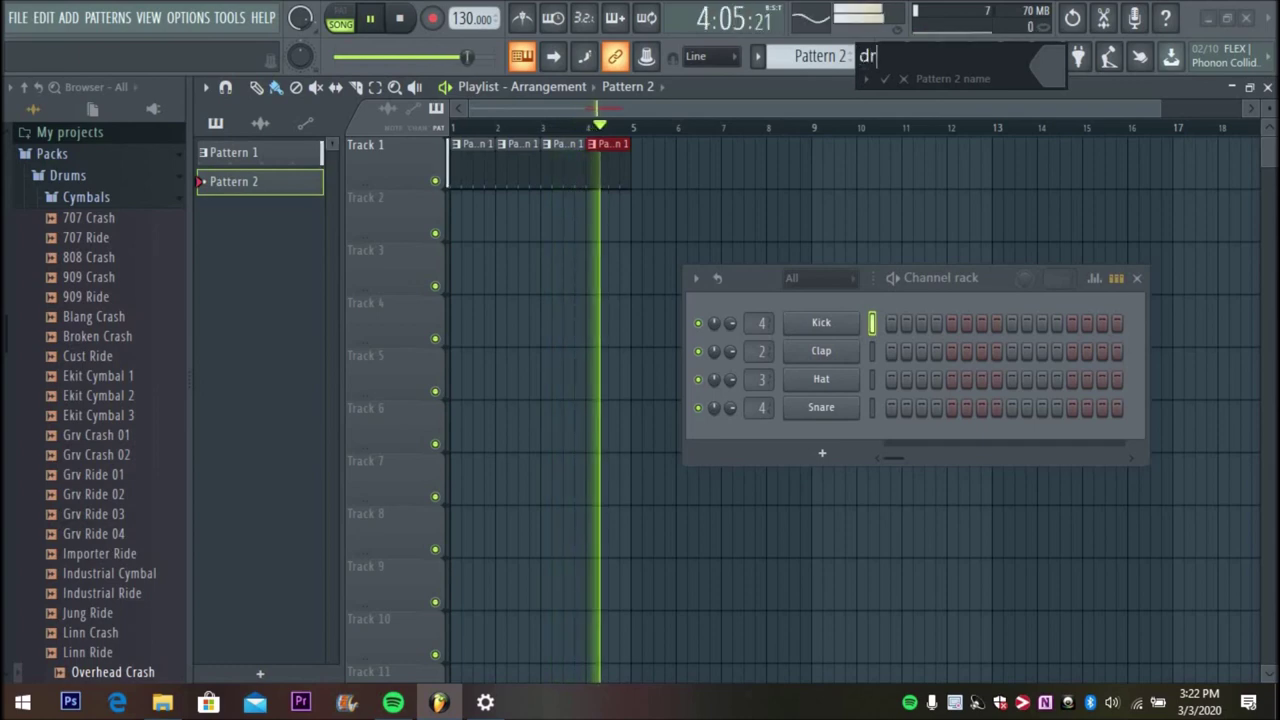
text(um 2)
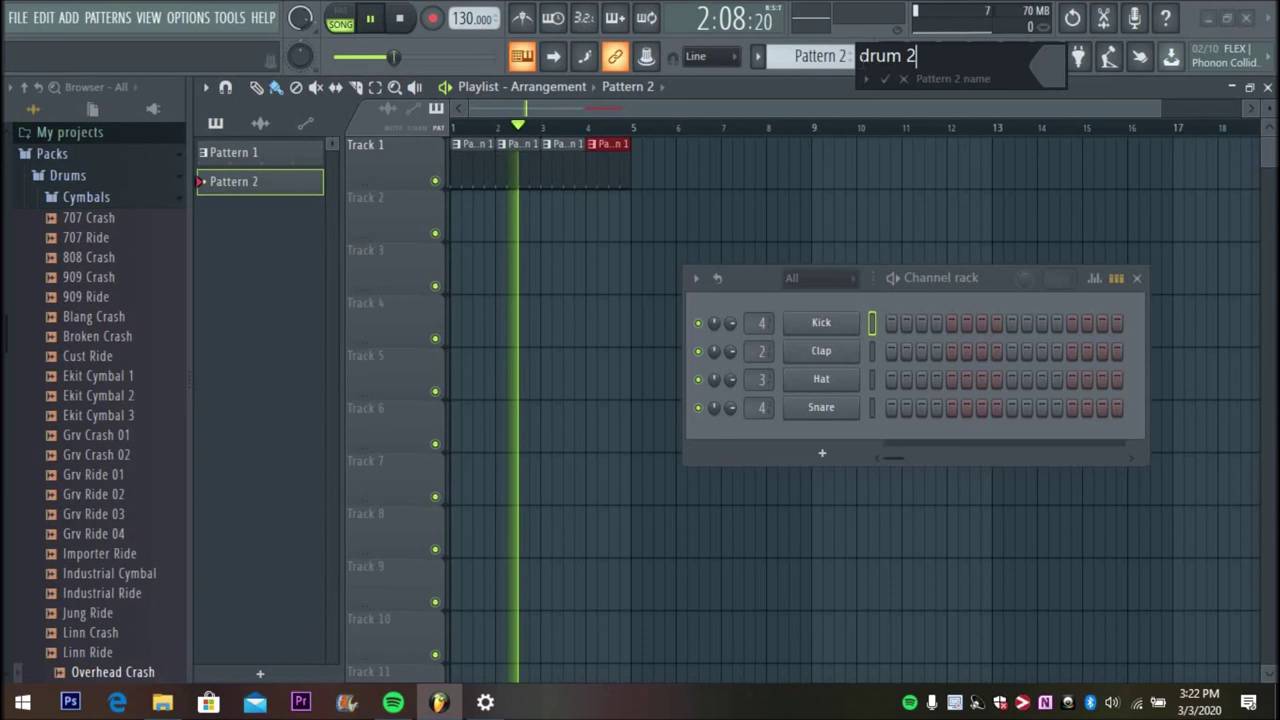
key(Return)
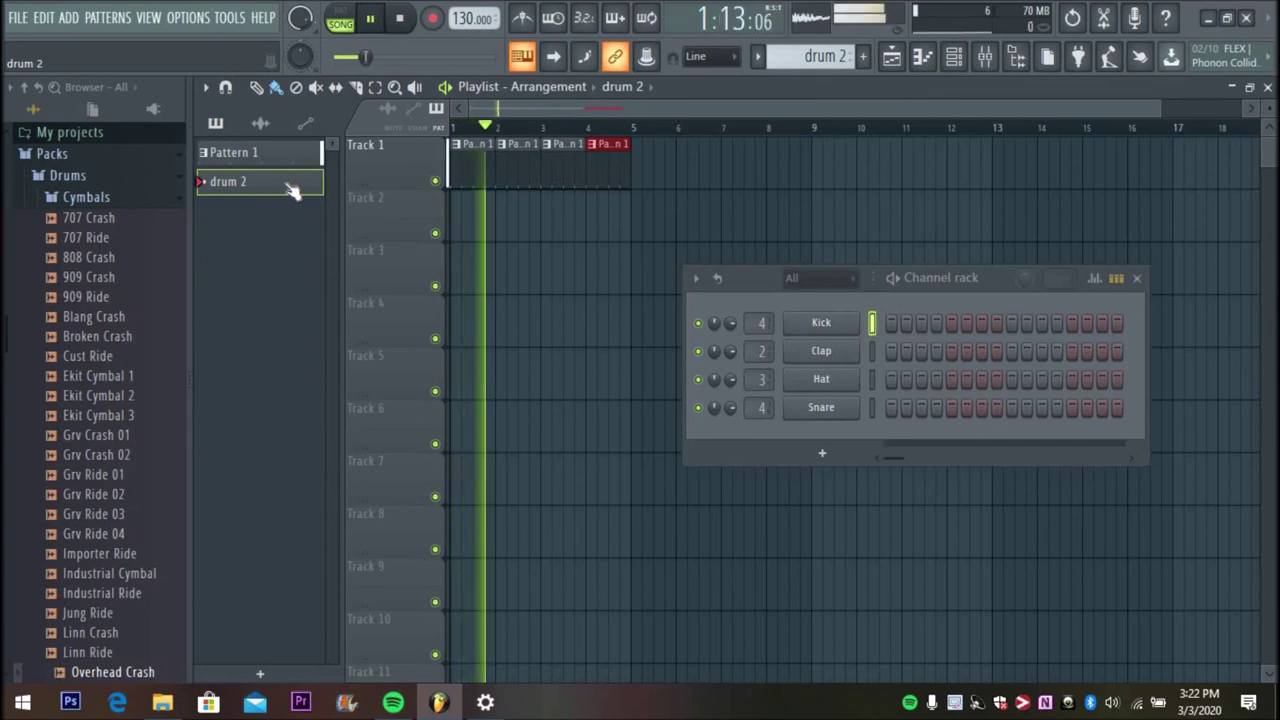
Step: Place four back-to-back drum 2 clips on playlist Track 2, covering bars 1 to 4
click(460, 228)
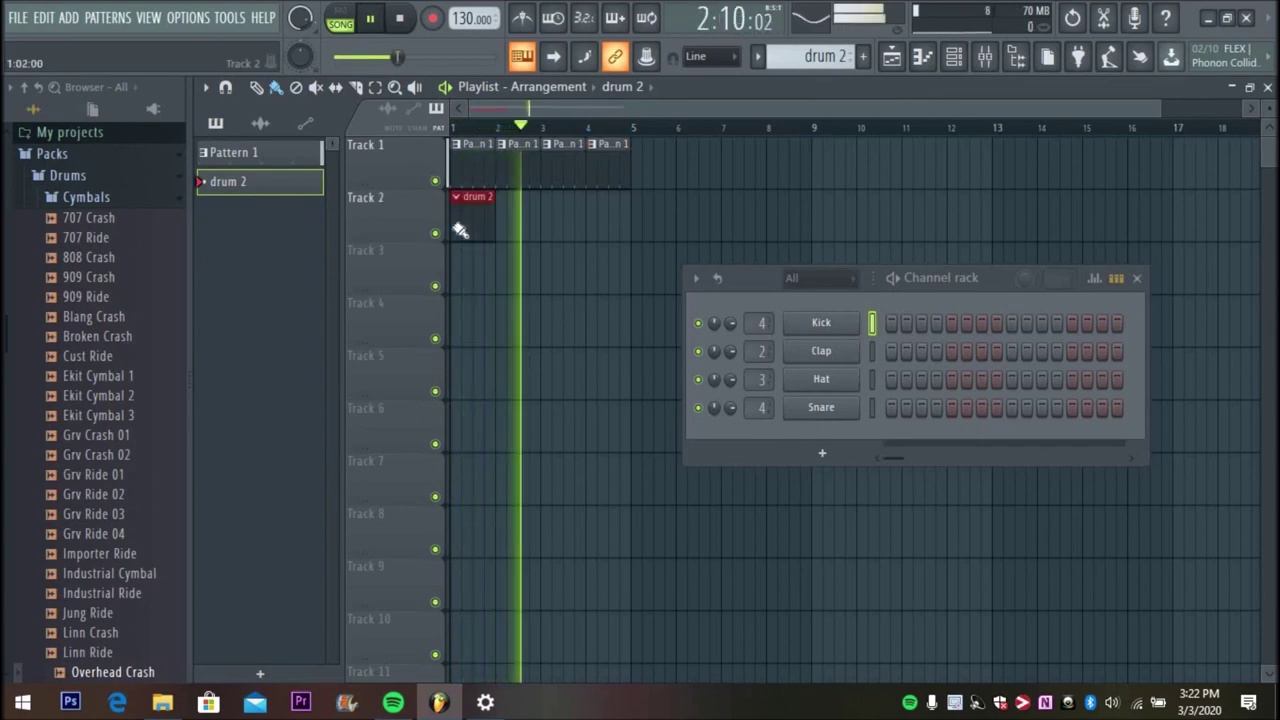
click(506, 229)
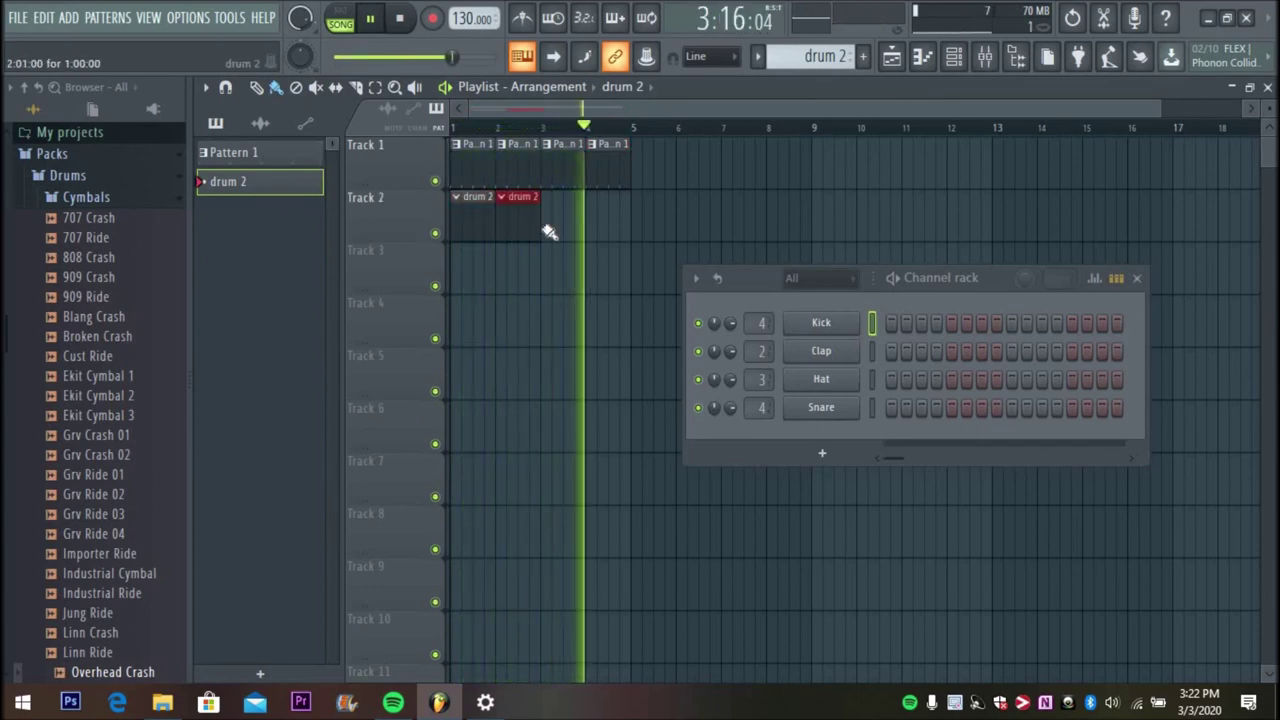
click(552, 232)
click(600, 233)
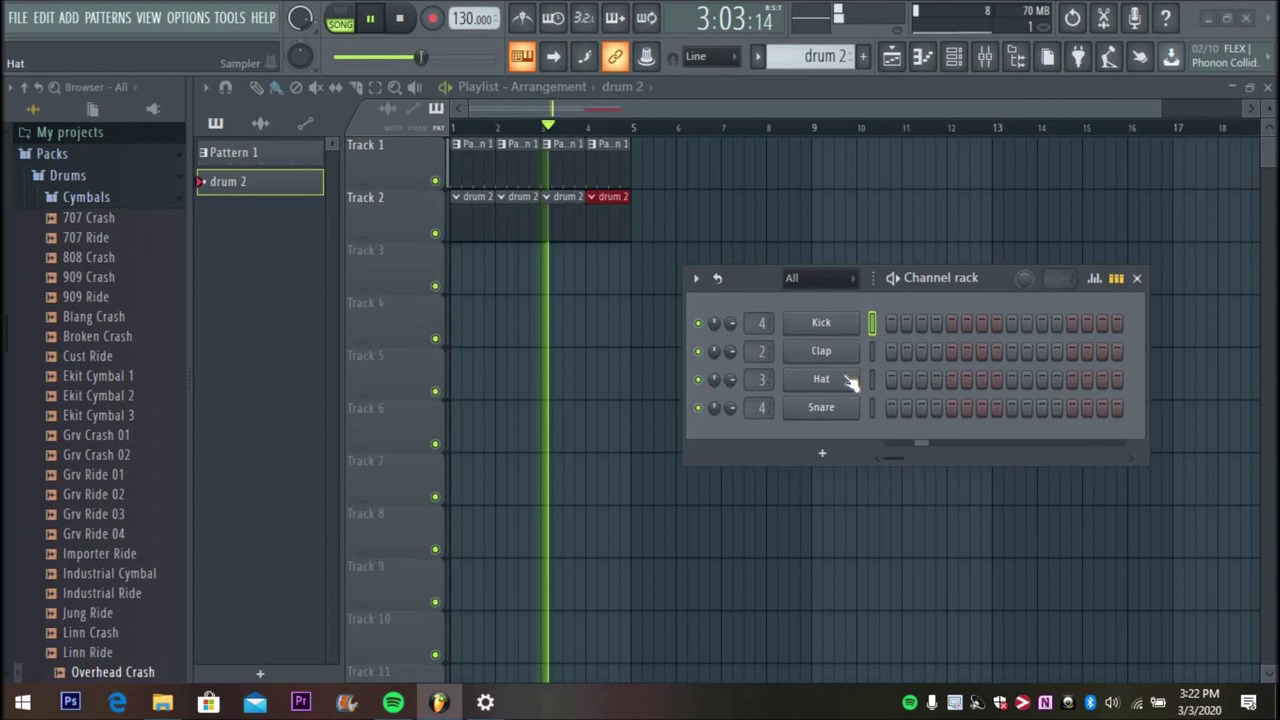
Step: Program Clap hits on steps 5 and 13 of the drum 2 pattern, removing the misplaced hit on step 14
click(952, 351)
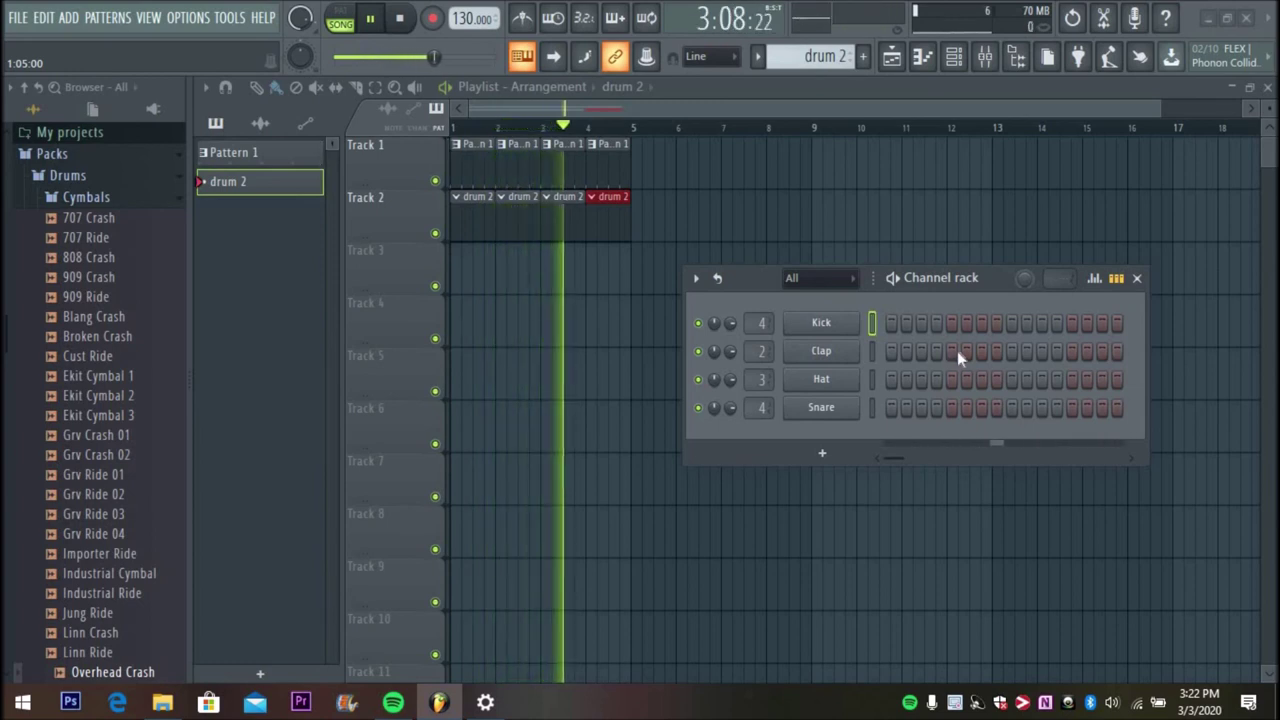
click(1086, 352)
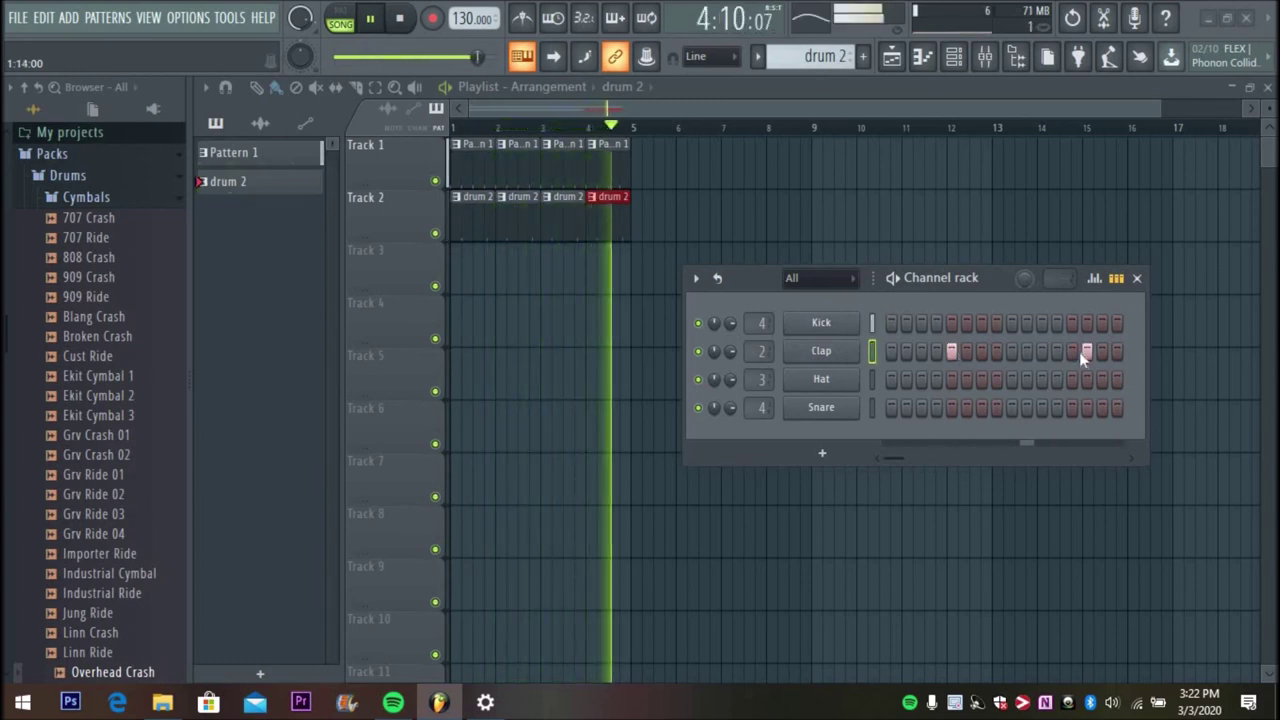
click(1087, 352)
click(1071, 350)
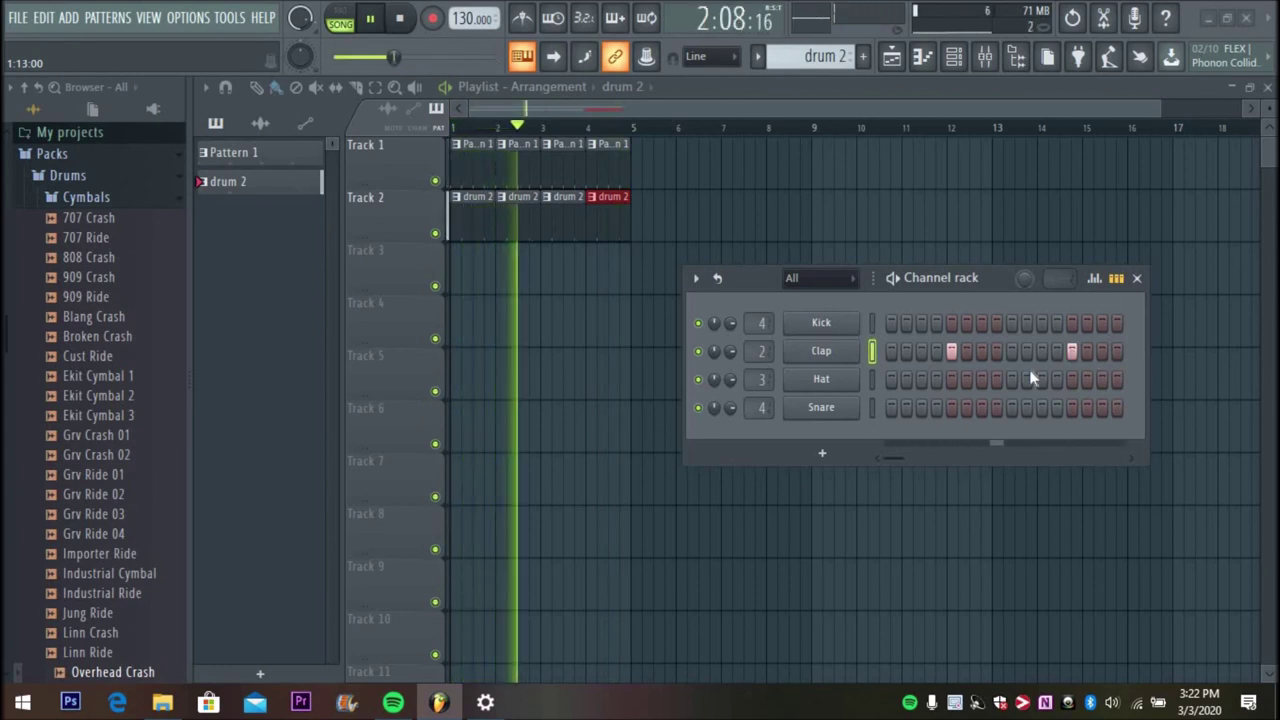
Step: Program the Hat on every second step of the drum 2 pattern, from step 1 to step 15
click(892, 380)
click(920, 380)
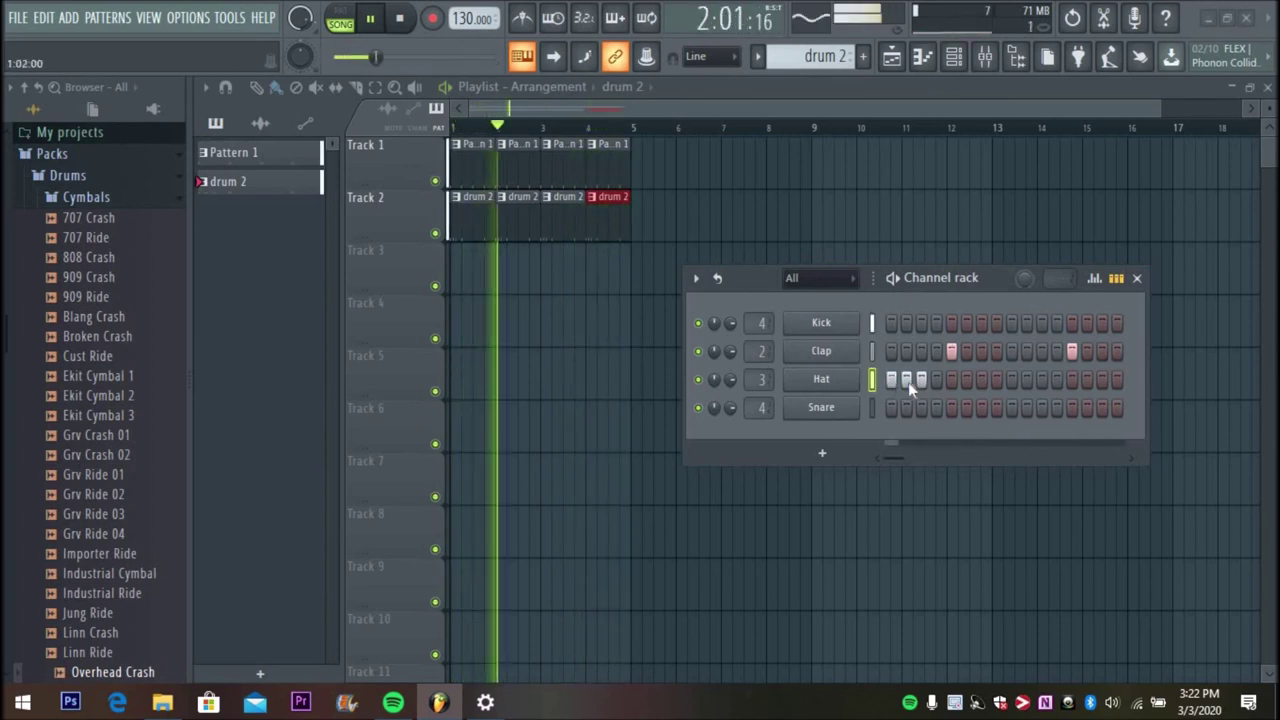
click(951, 380)
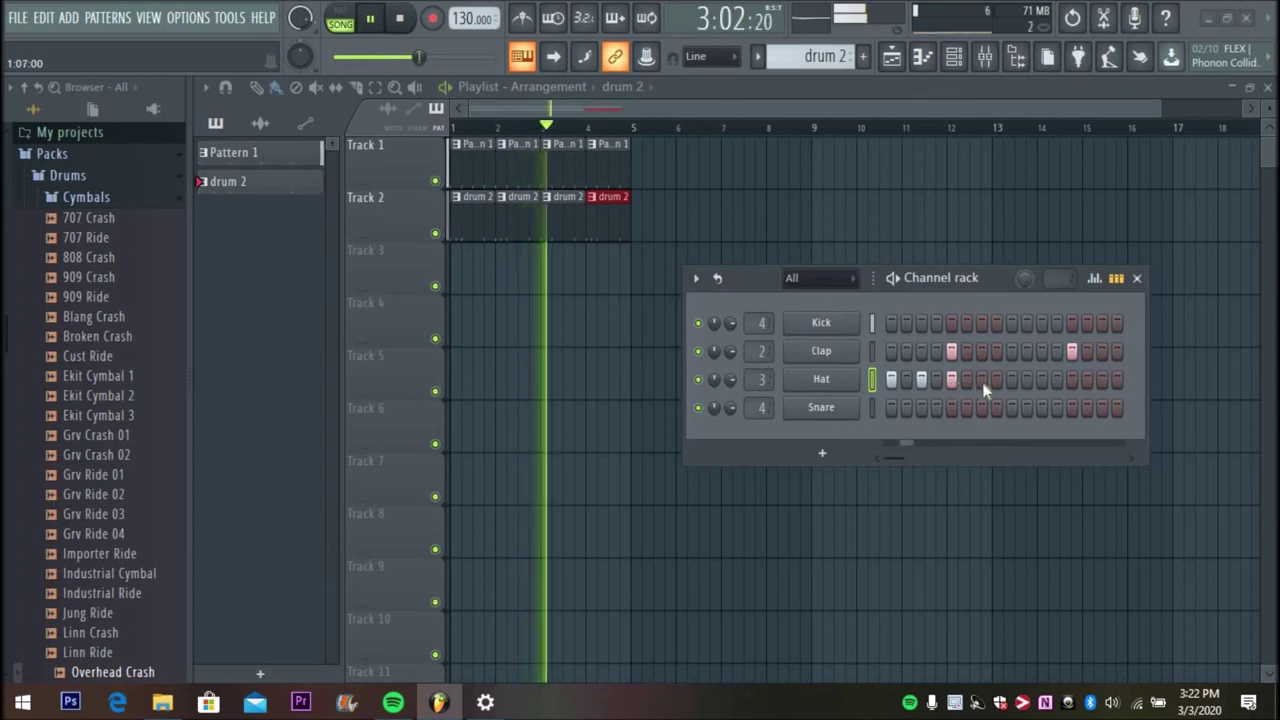
click(983, 380)
click(1011, 380)
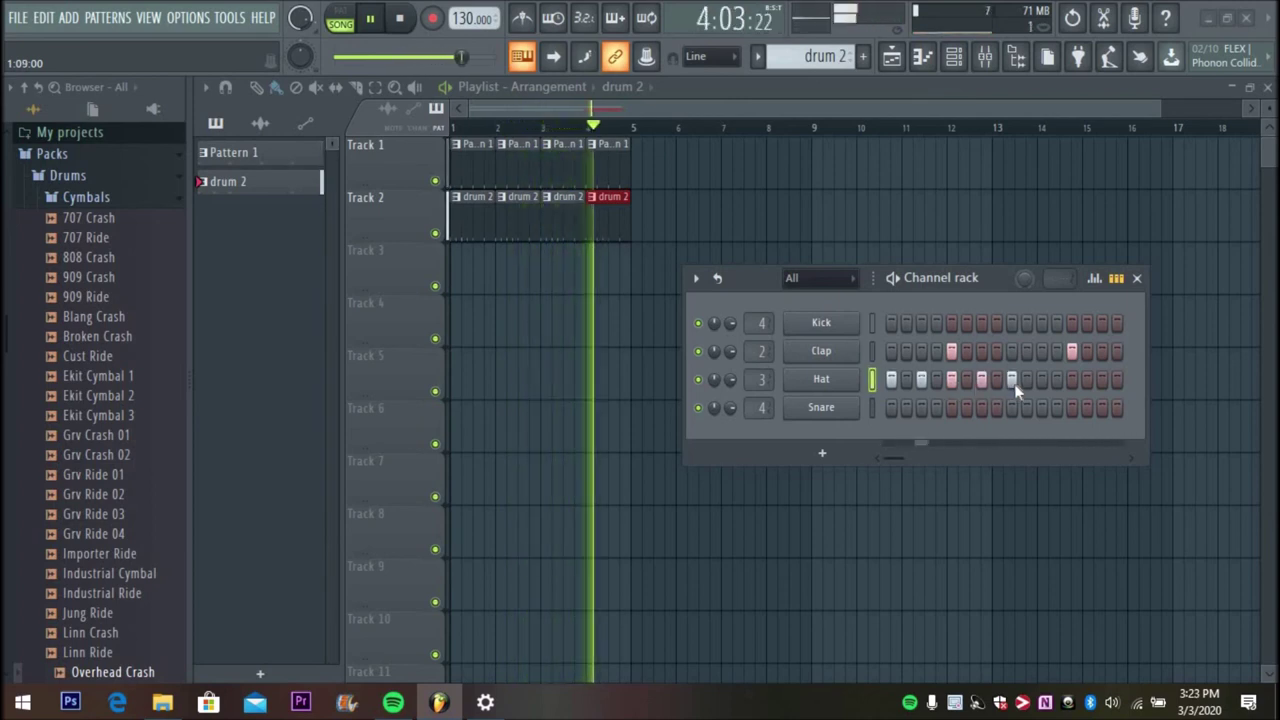
click(1071, 382)
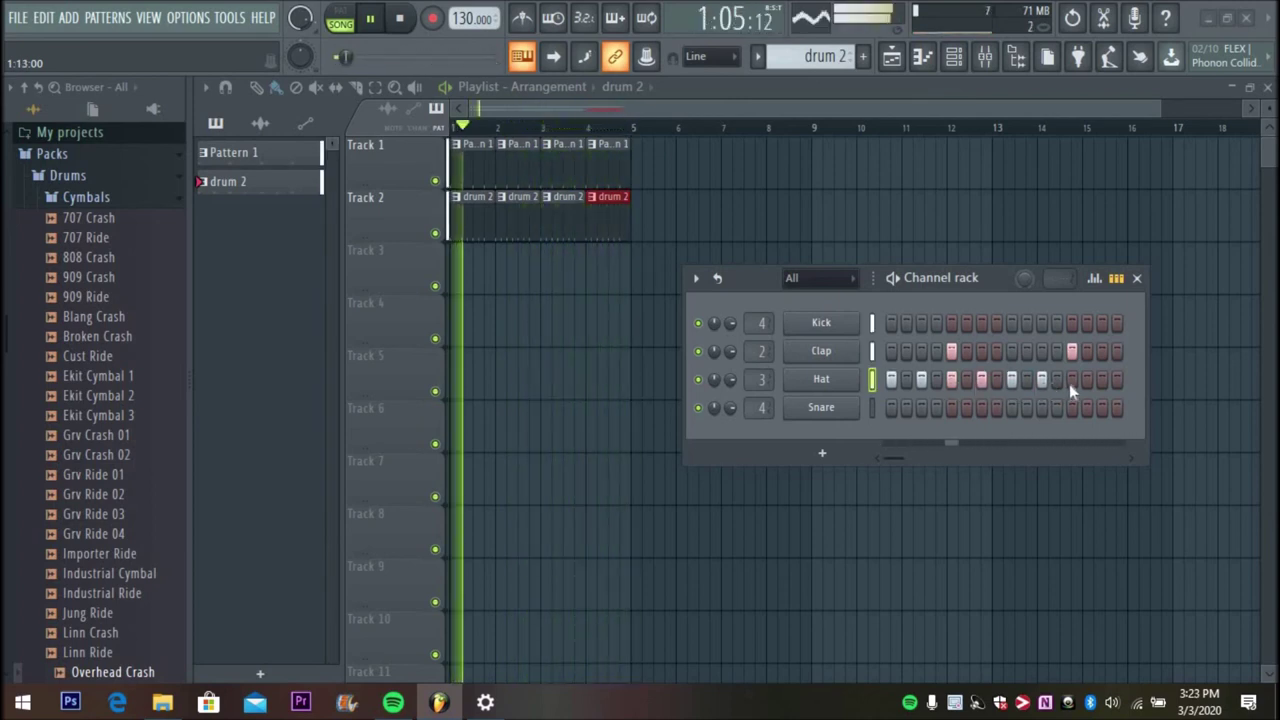
click(1101, 382)
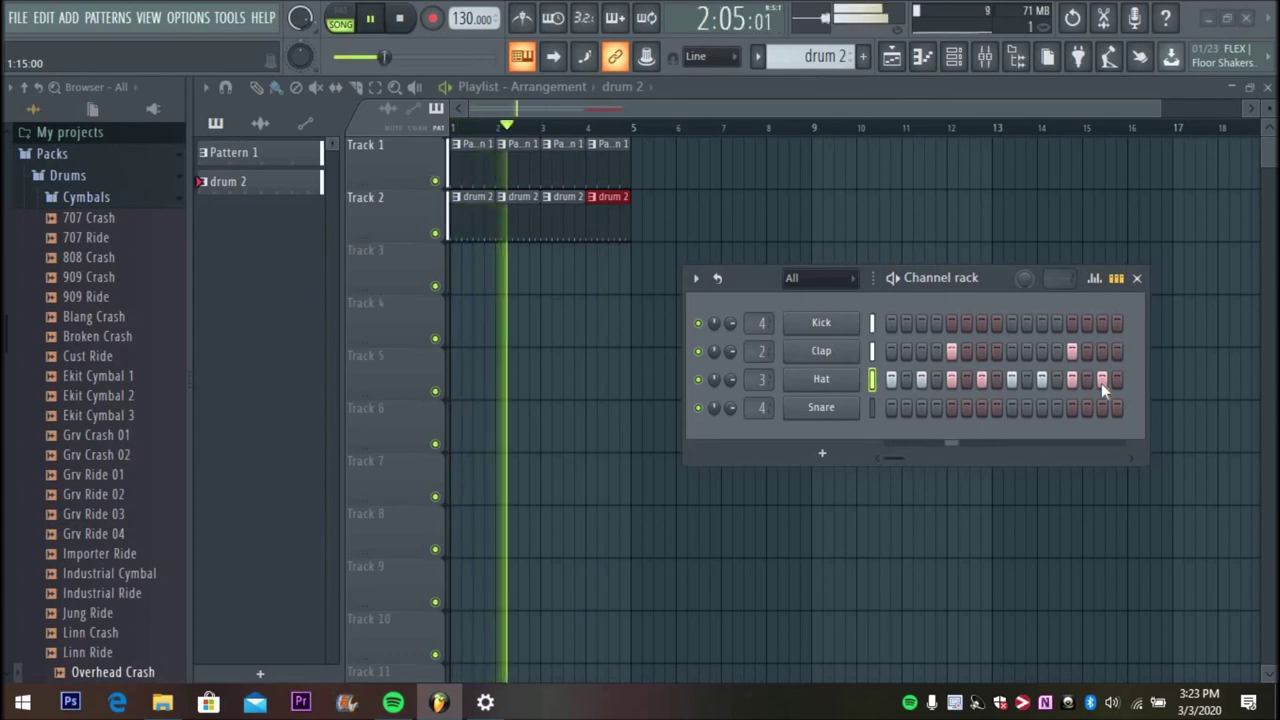
Step: Add an FL Keys channel to the channel rack, and briefly view the list of available instruments again
click(822, 453)
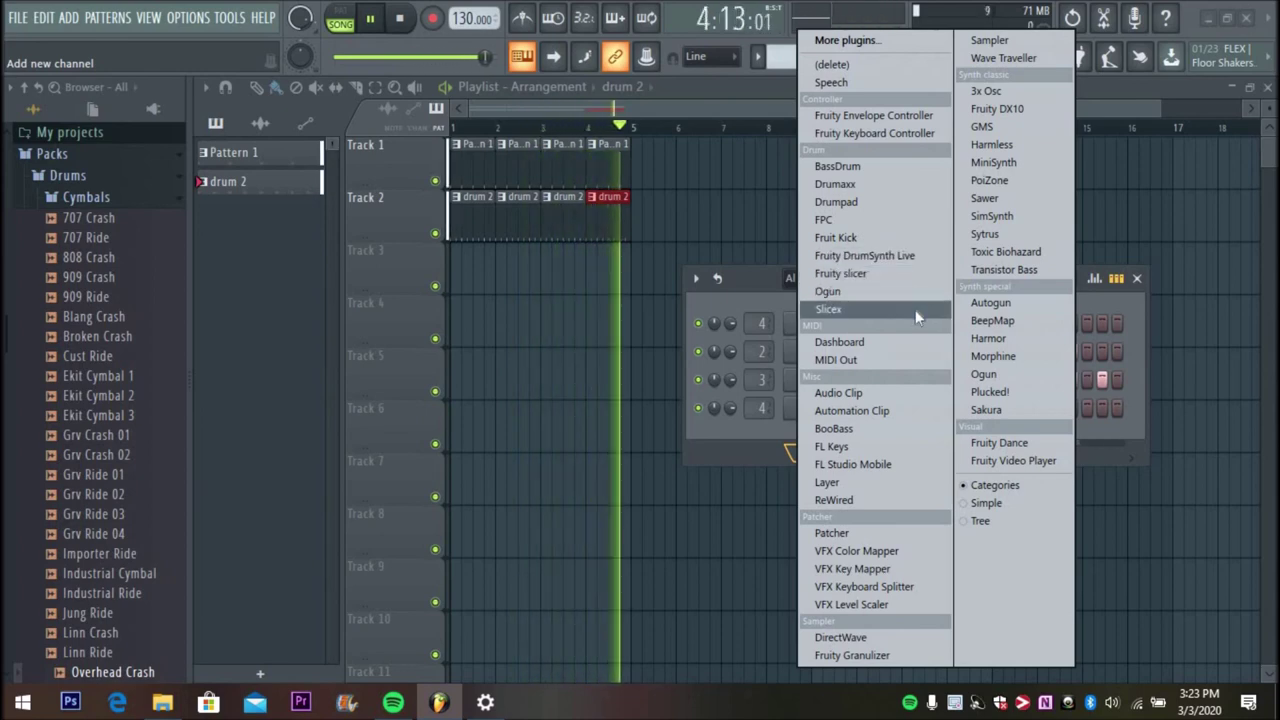
click(872, 450)
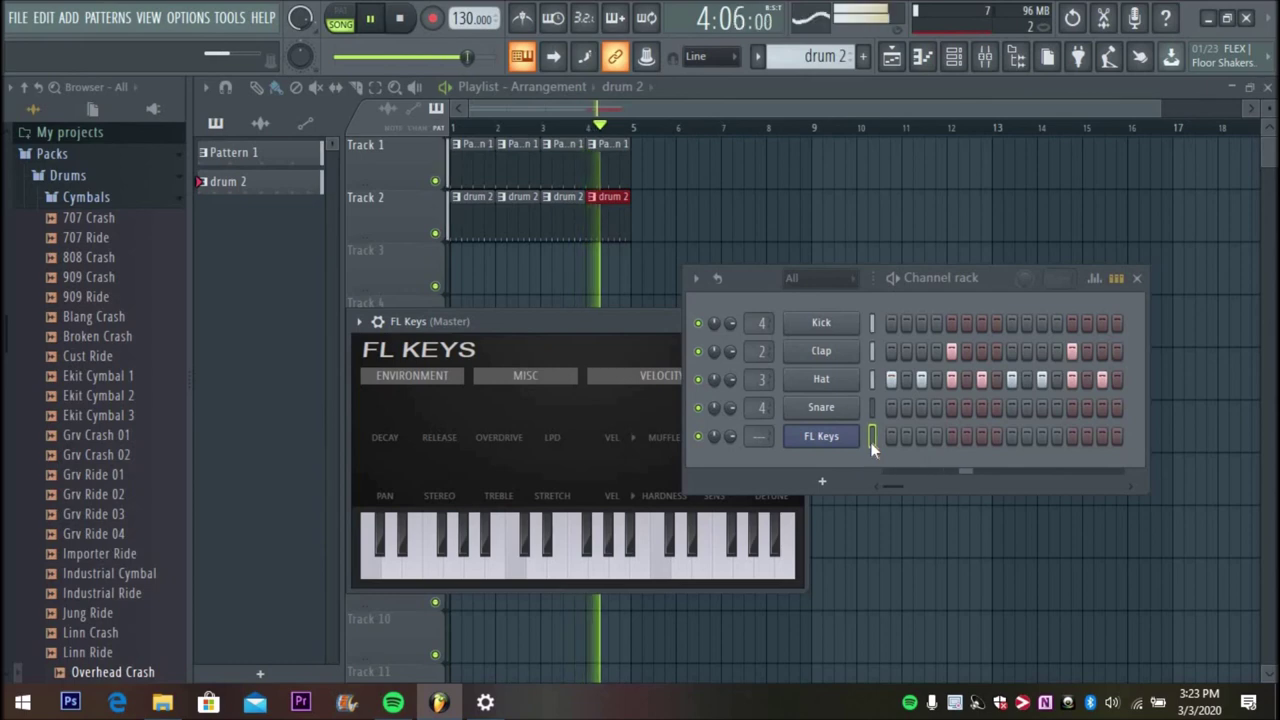
click(820, 483)
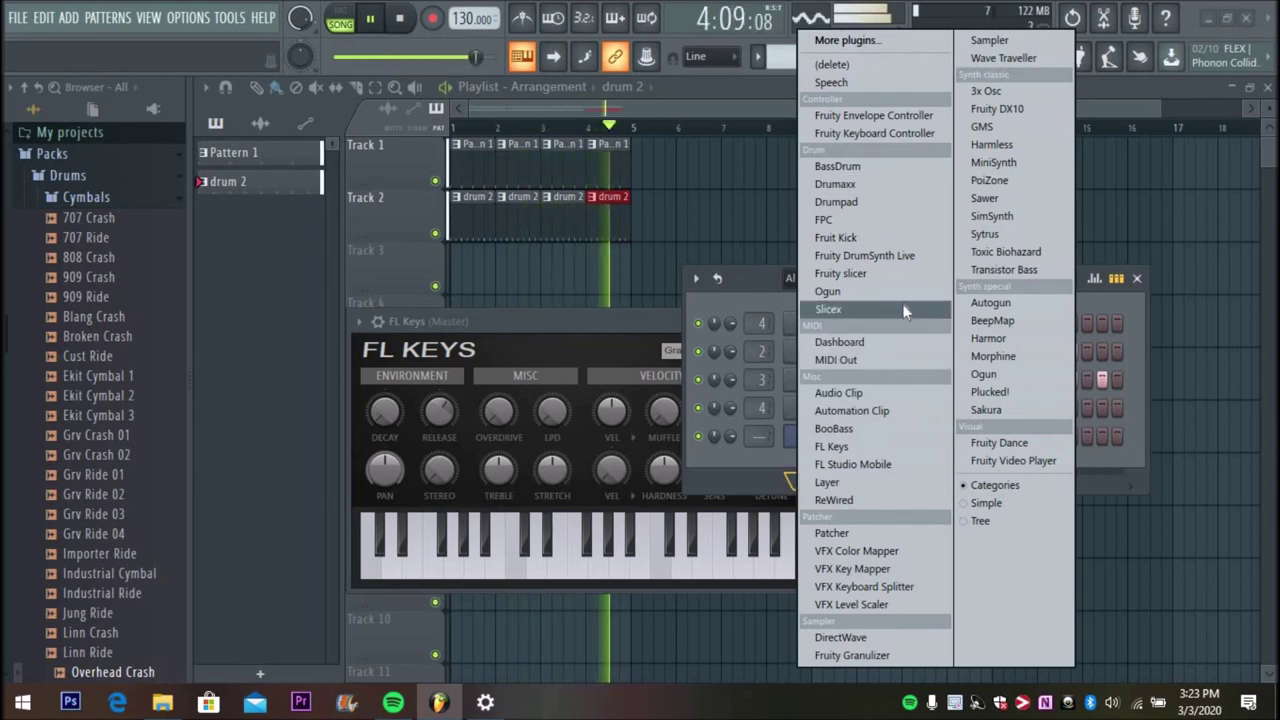
click(762, 290)
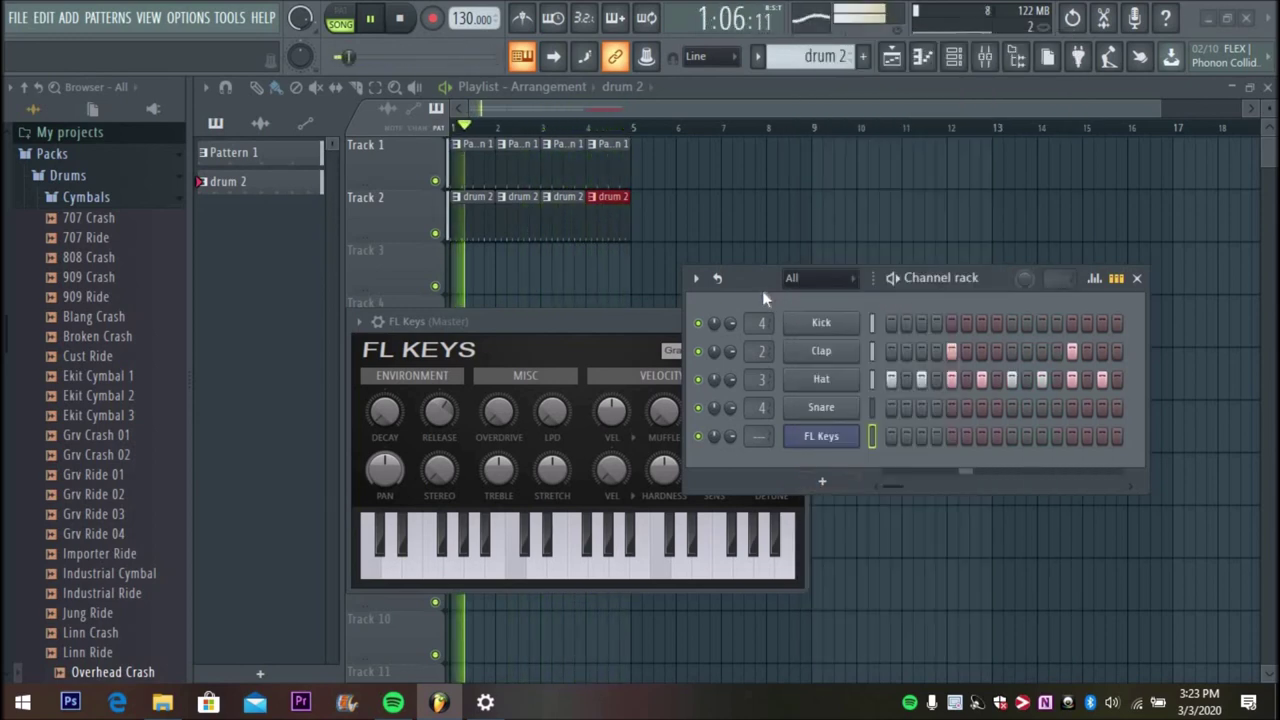
Step: Move the FL Keys plugin window lower over the playlist, then collapse and restore it
click(837, 440)
click(837, 440)
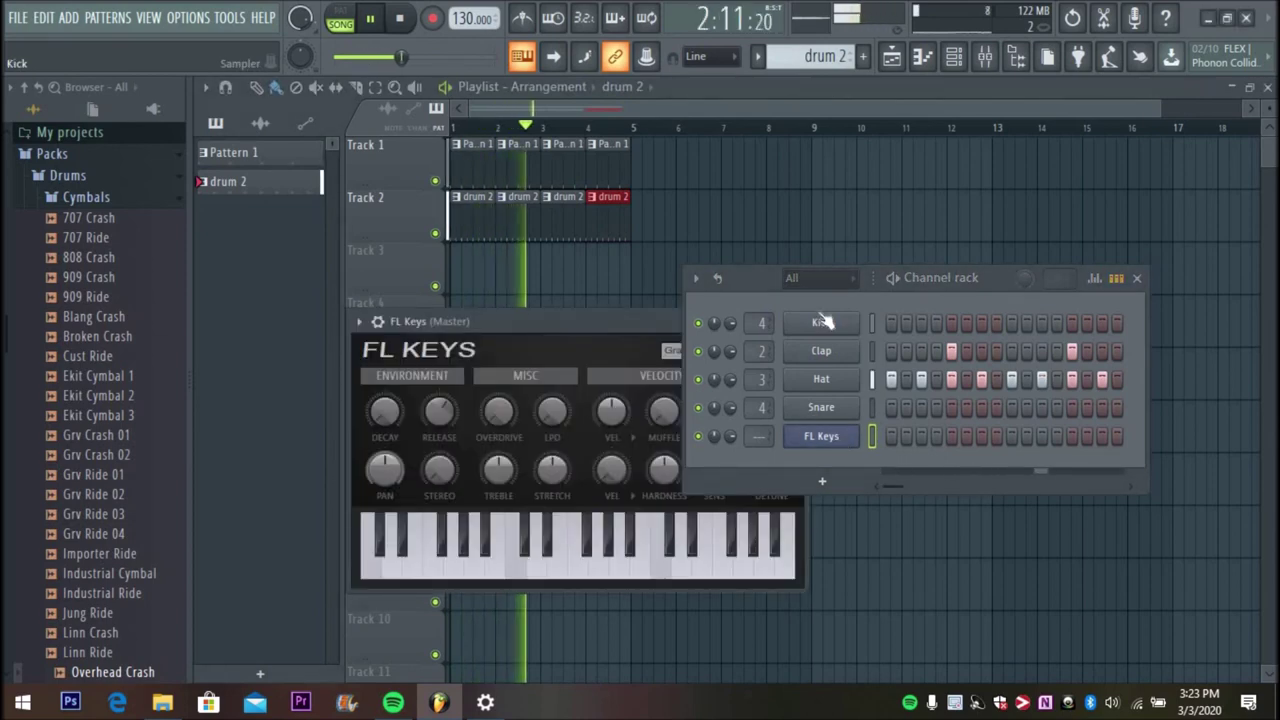
drag(611, 325, 669, 432)
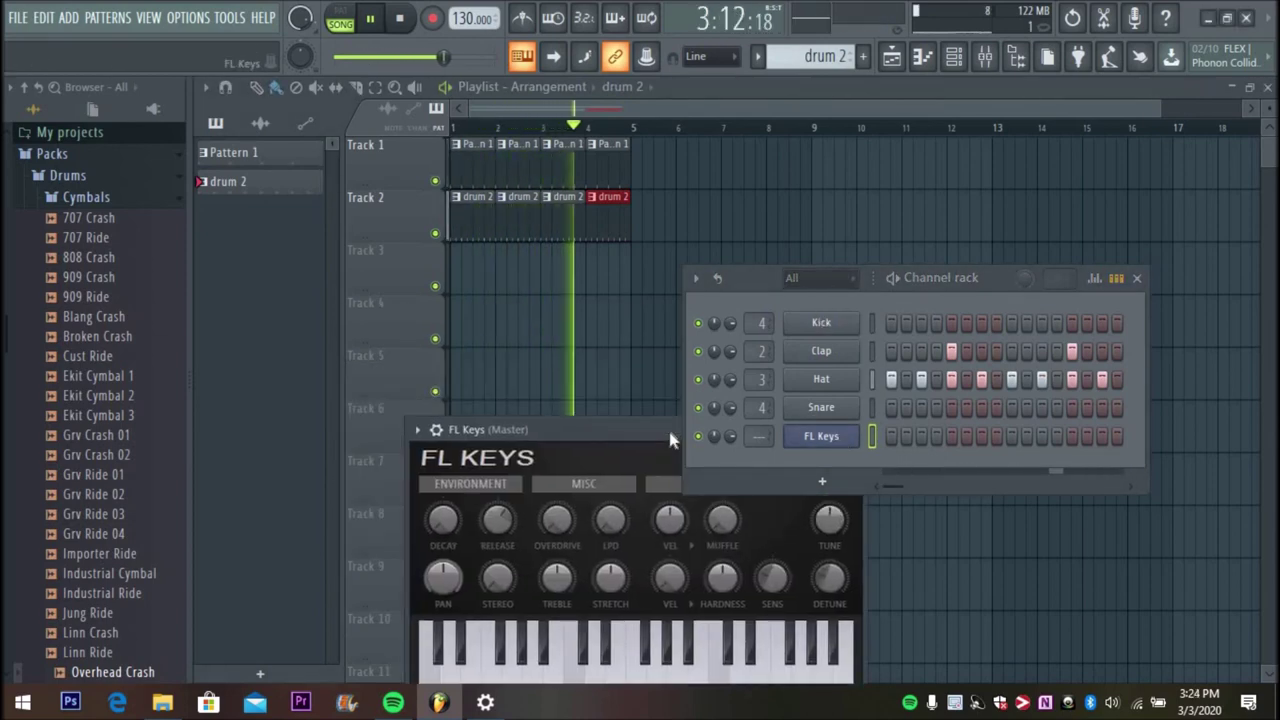
double_click(669, 432)
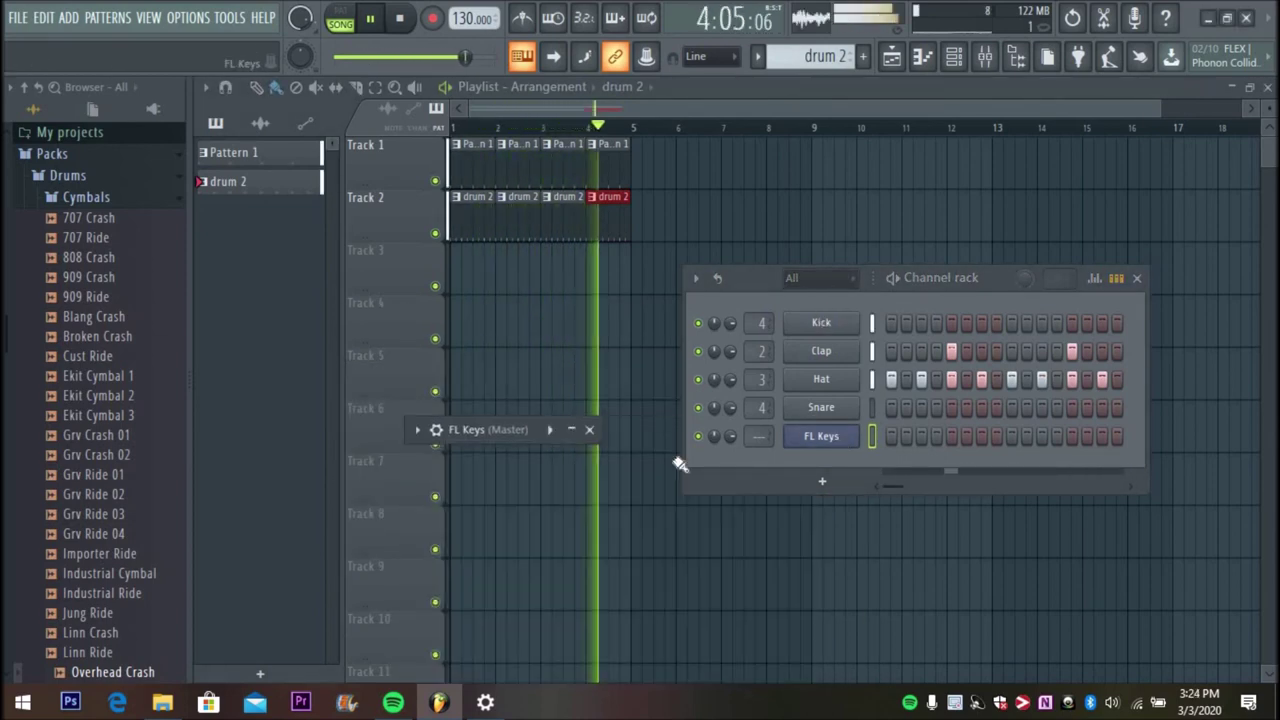
double_click(515, 426)
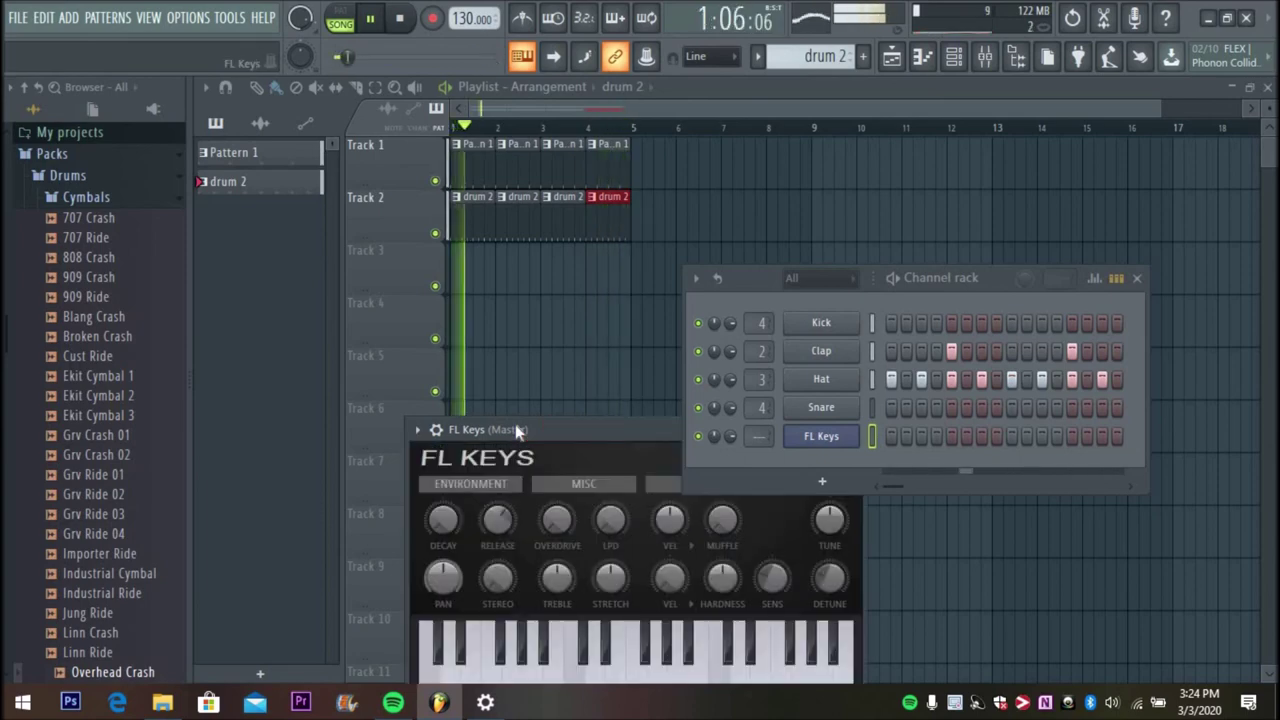
Step: Open the FL Keys channel in the piano roll and build a C4, D#4 and G4 chord at the start of bar 1
right_click(824, 443)
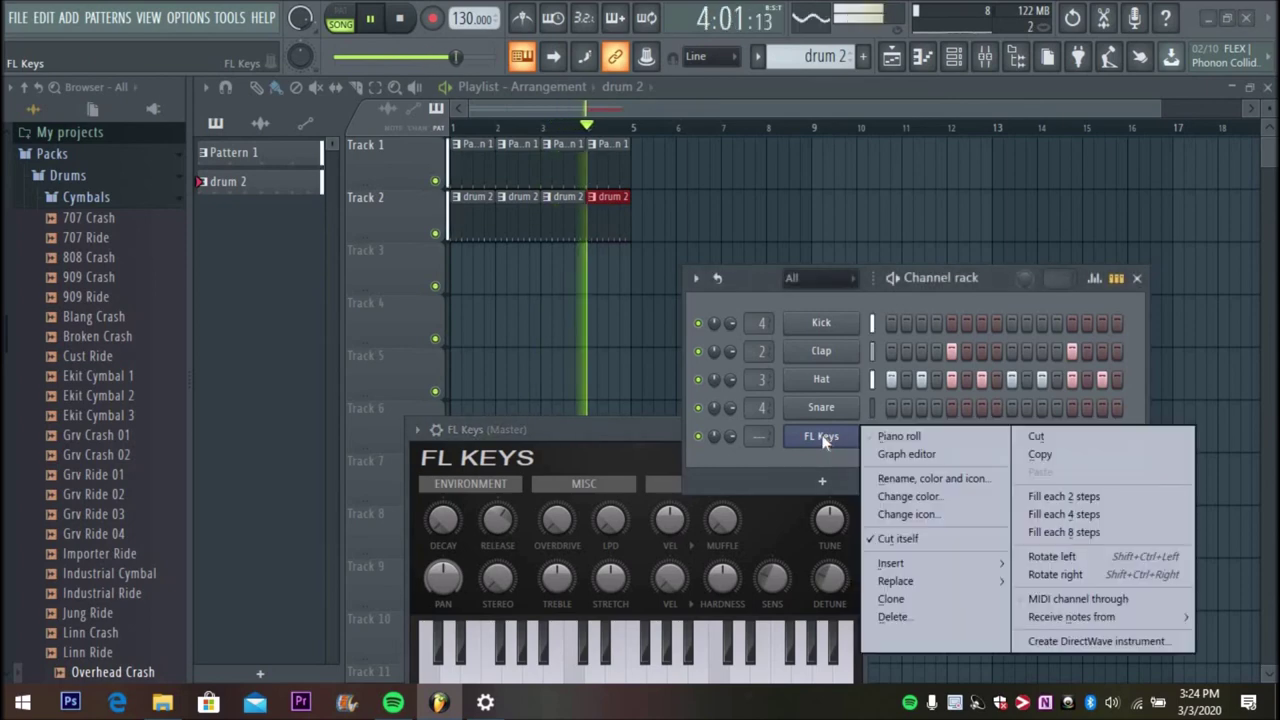
click(894, 438)
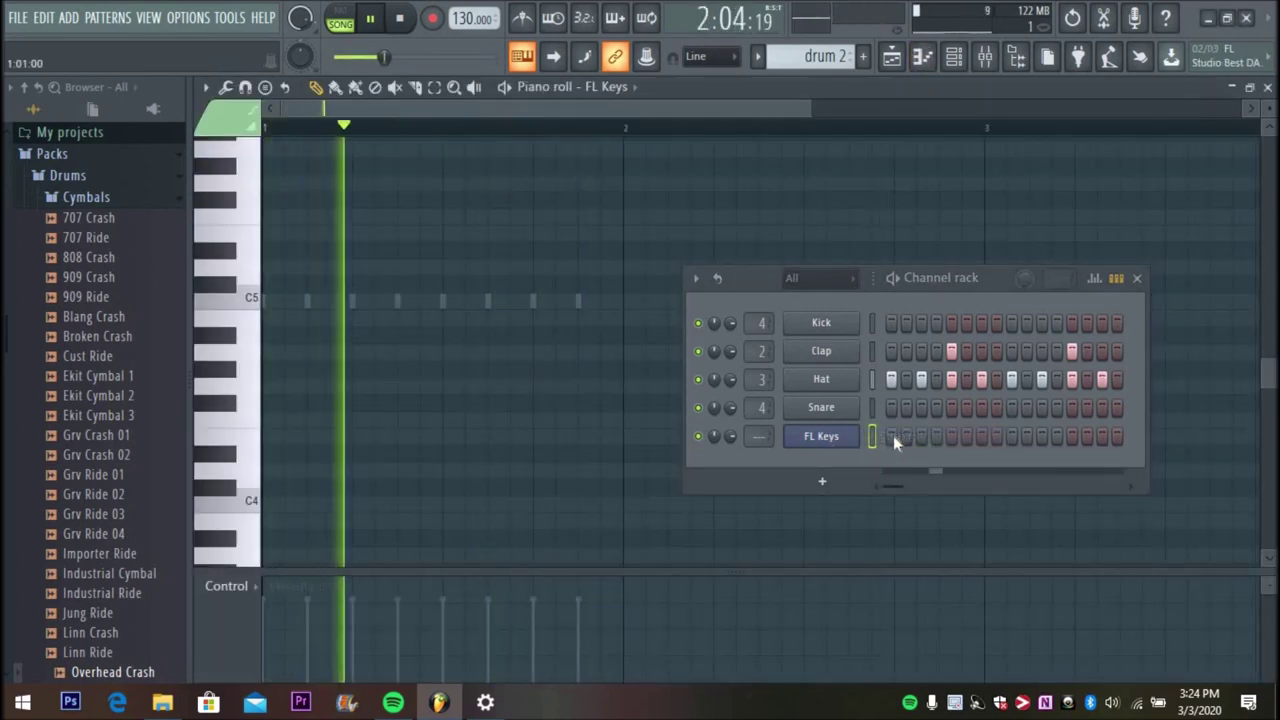
click(272, 487)
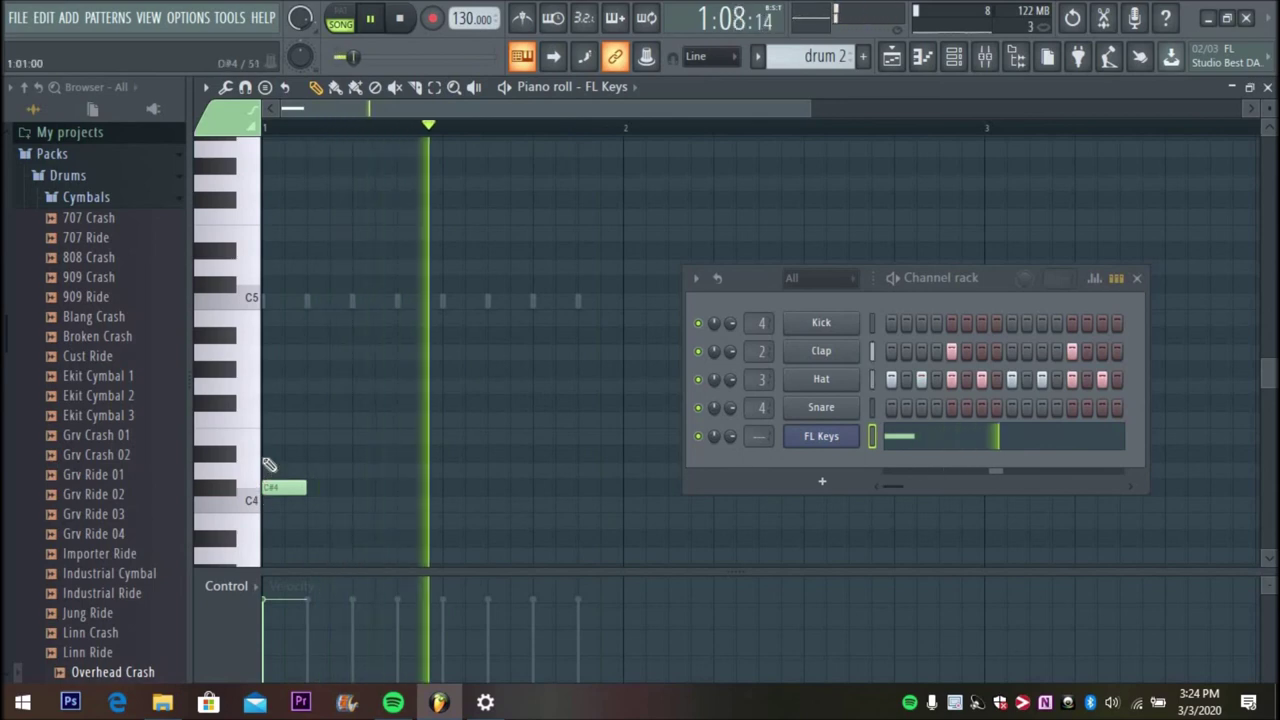
click(270, 455)
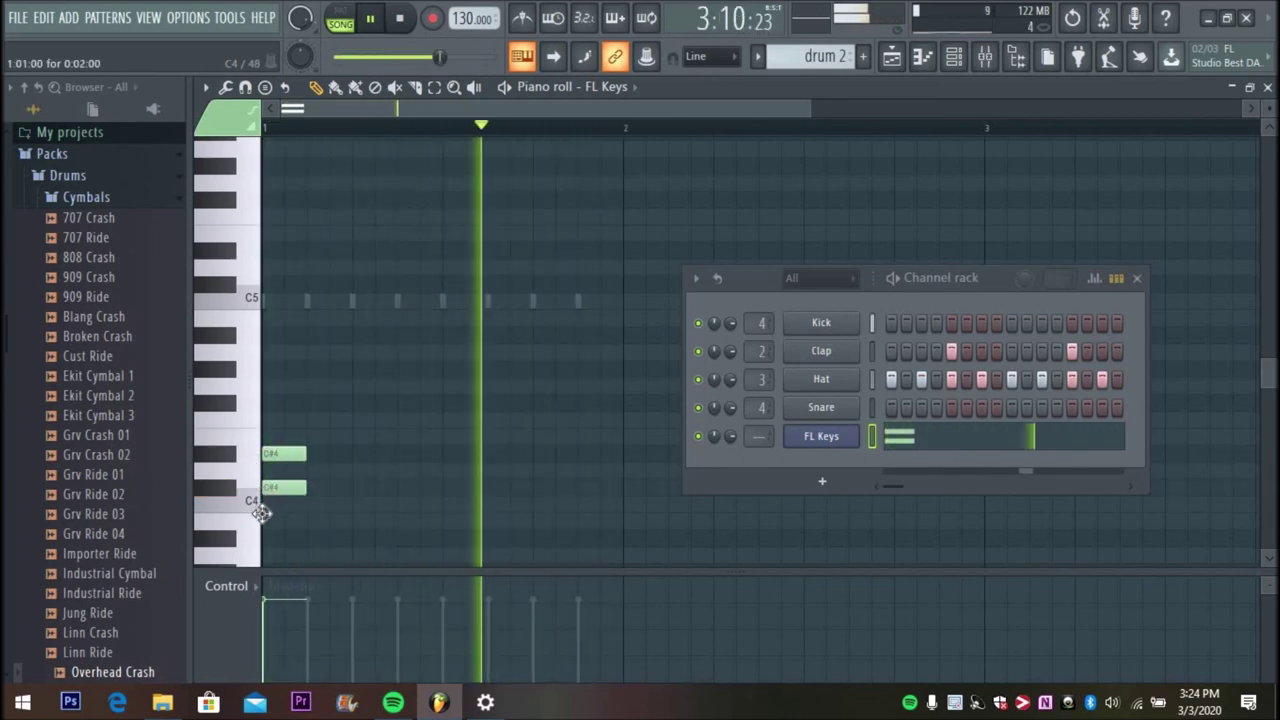
drag(261, 510, 263, 512)
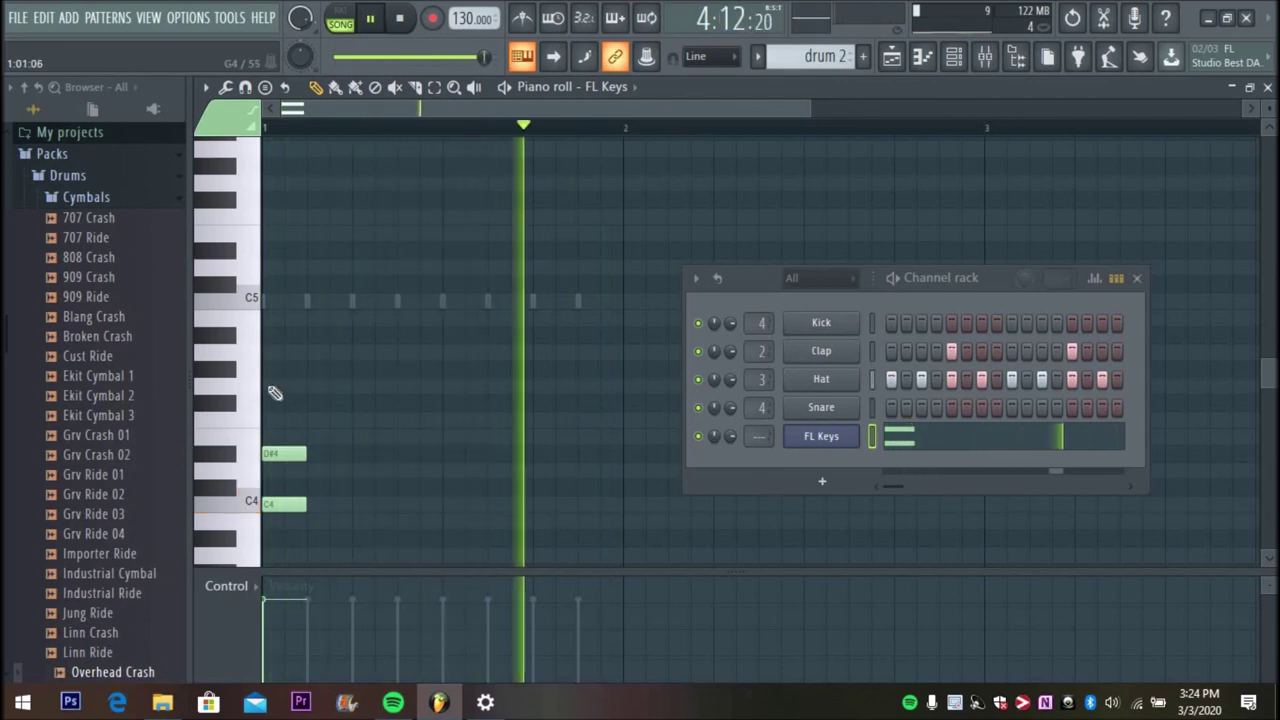
click(270, 386)
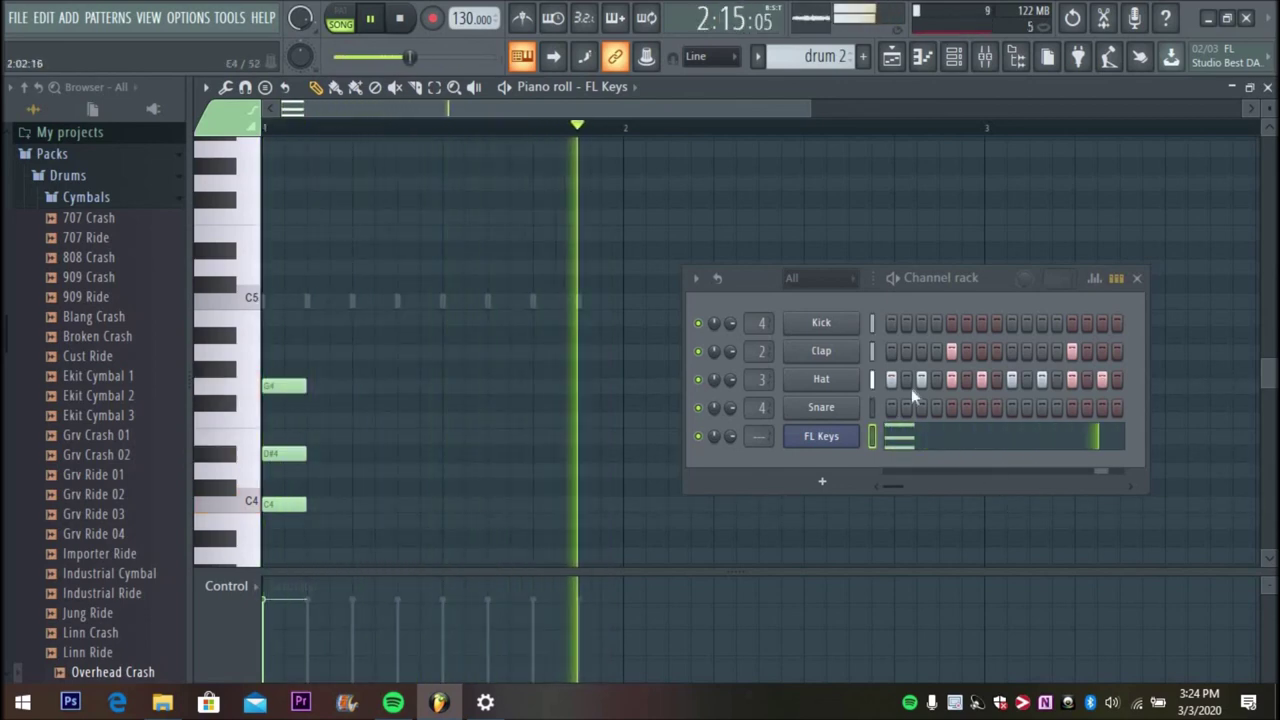
Step: Add a second FL Keys chord with the notes G4, C4 and G3 at step 9 of bar 1
scroll(1268, 386, down, 3)
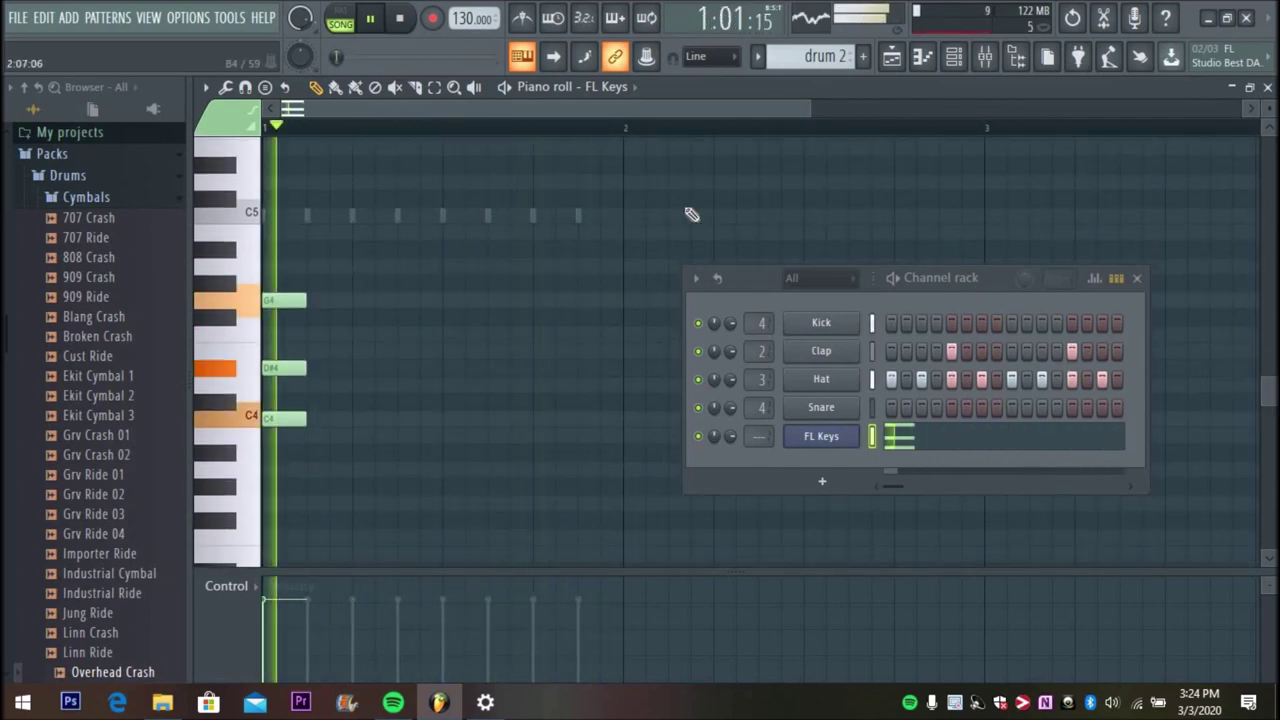
click(446, 300)
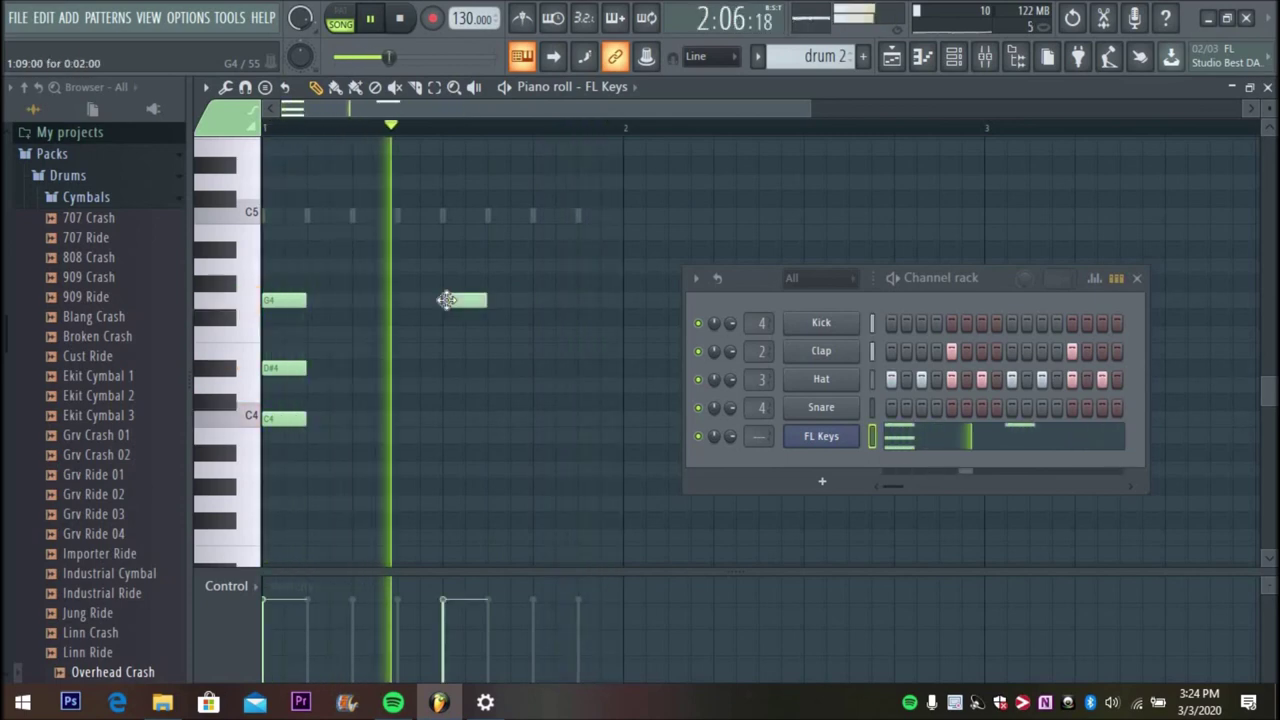
click(443, 418)
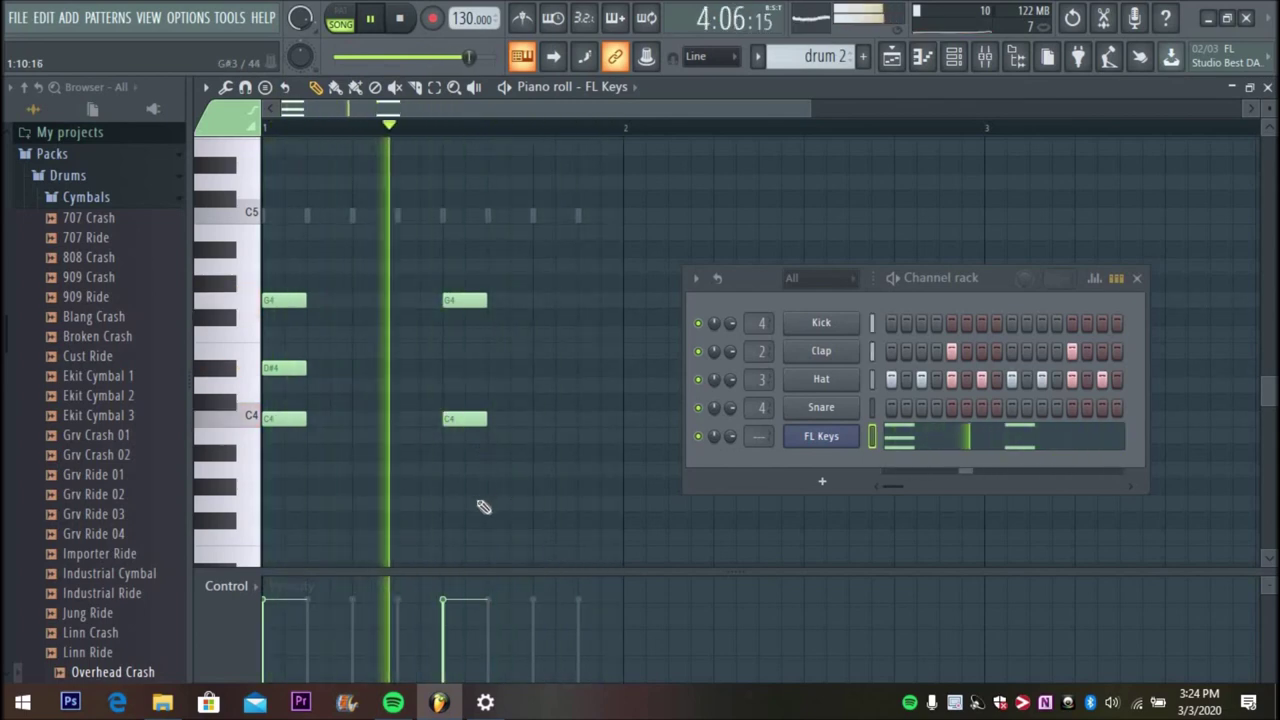
click(449, 505)
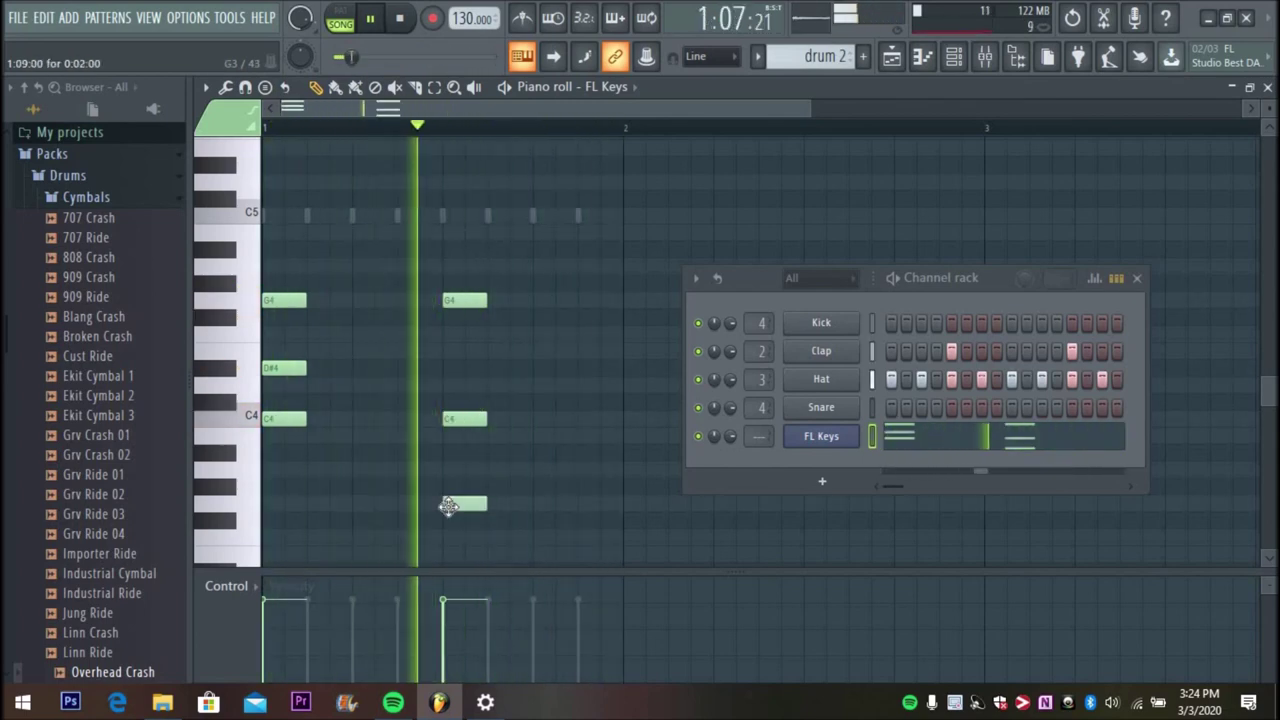